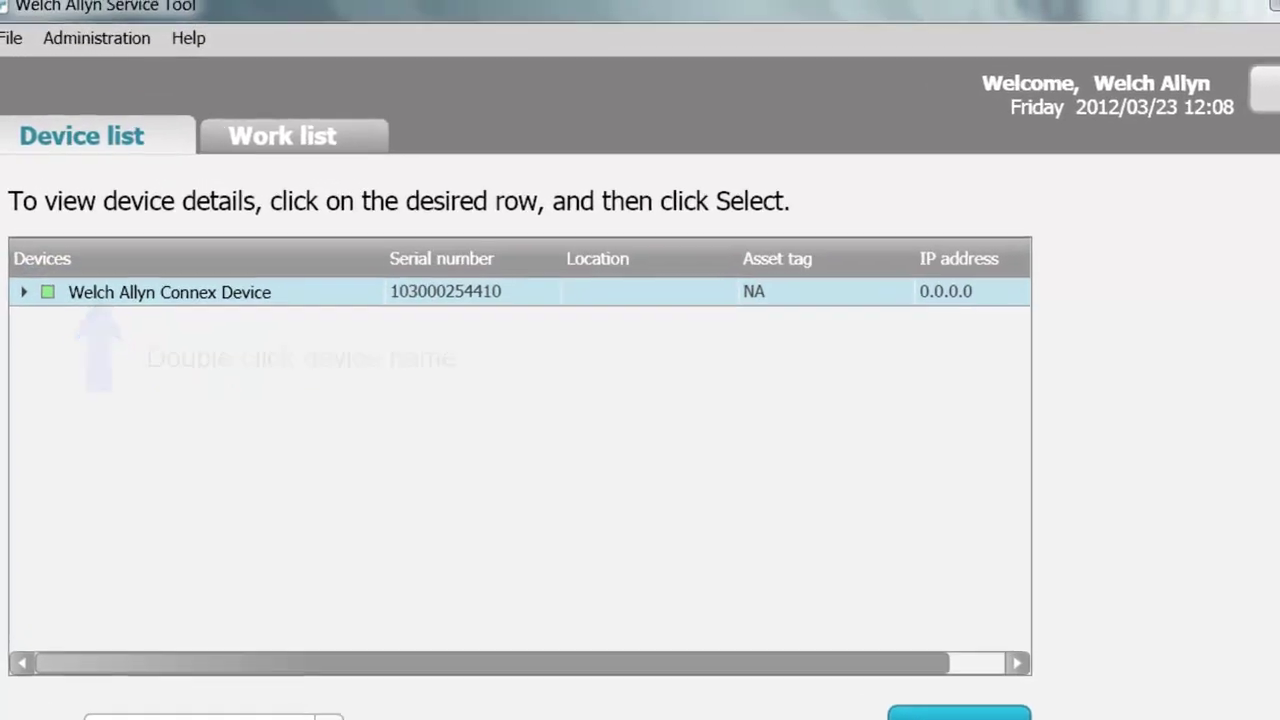
Step: Open the Connex device's details tab
key("Return")
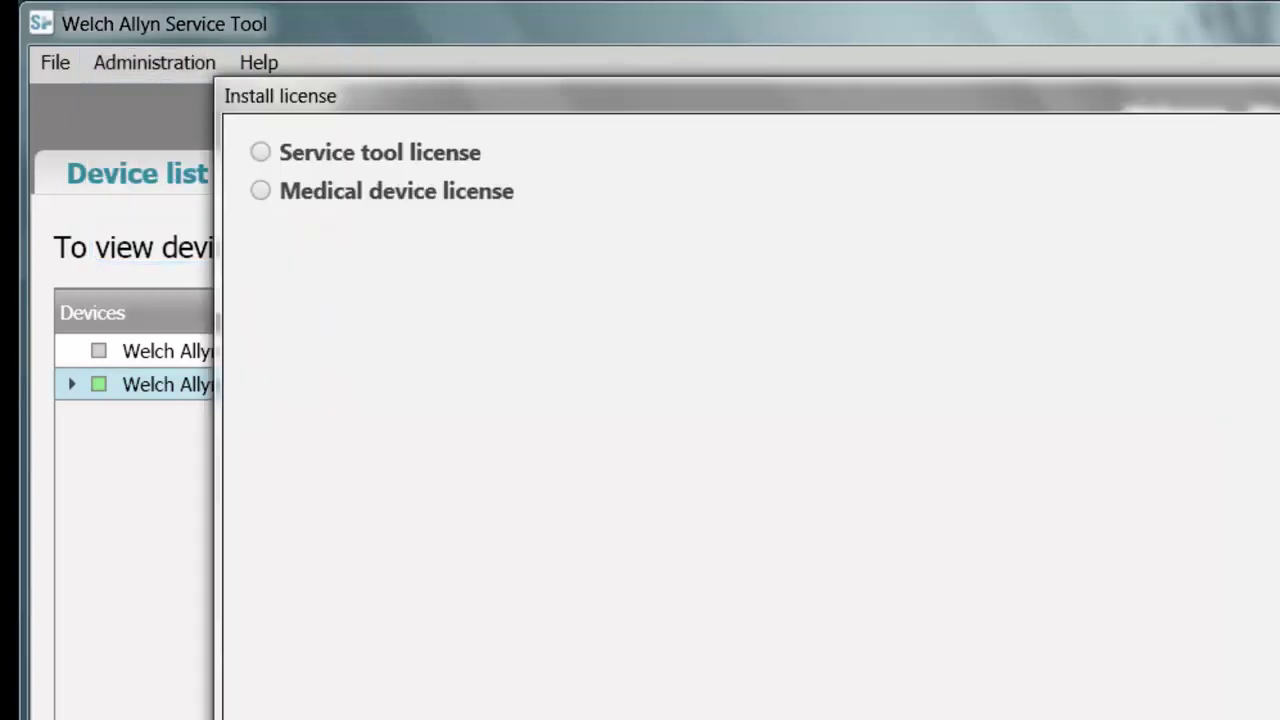
Step: Choose Service tool license and enter the authorization code
left_click(260, 152)
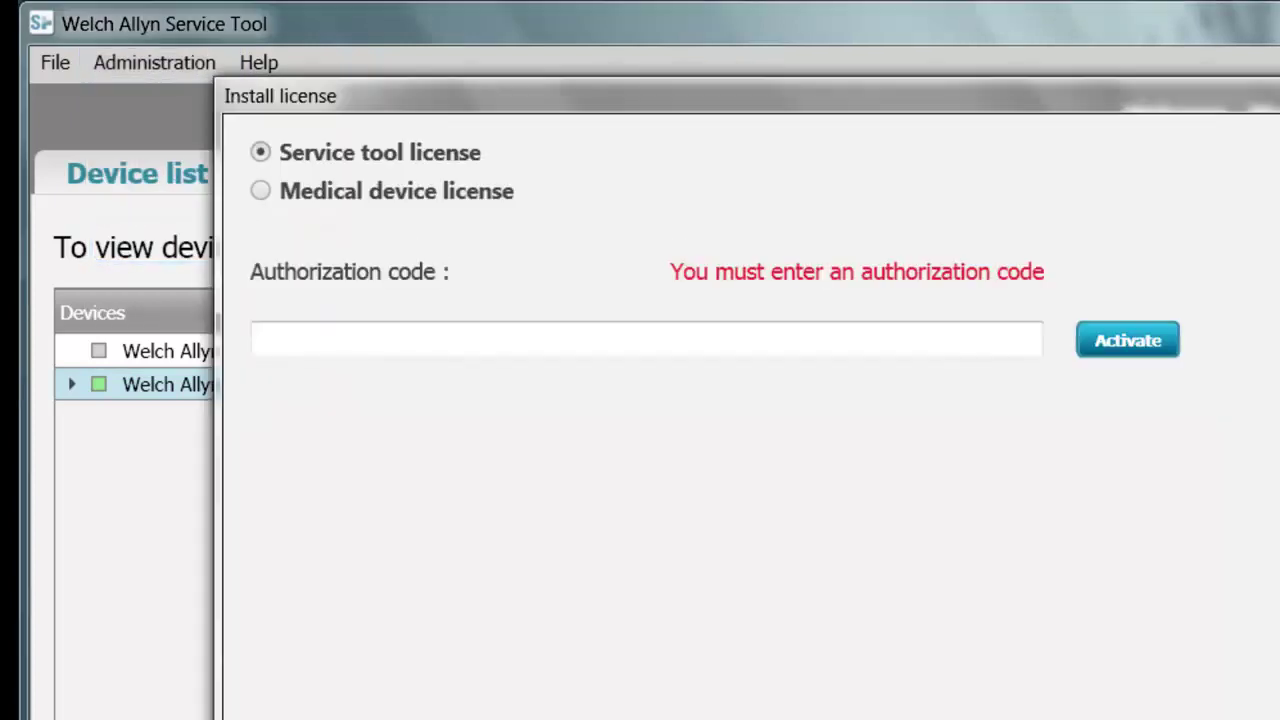
left_click(258, 338)
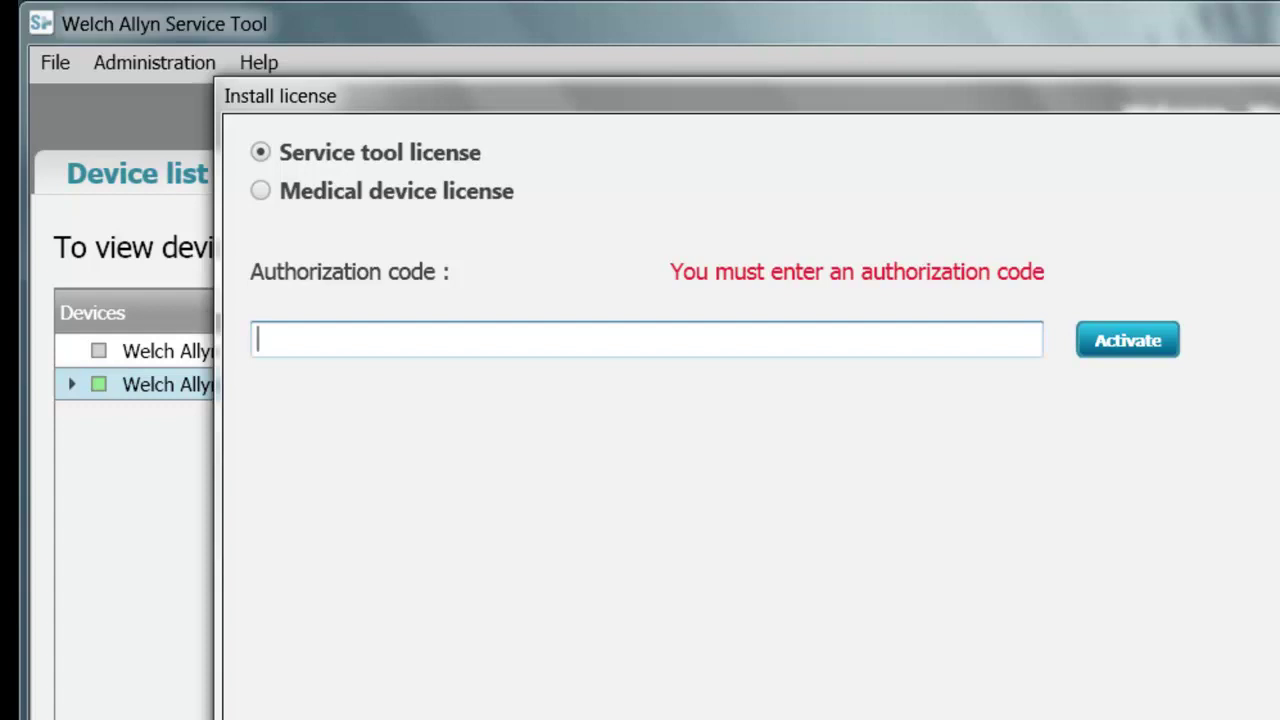
type("XXXXXXXXX")
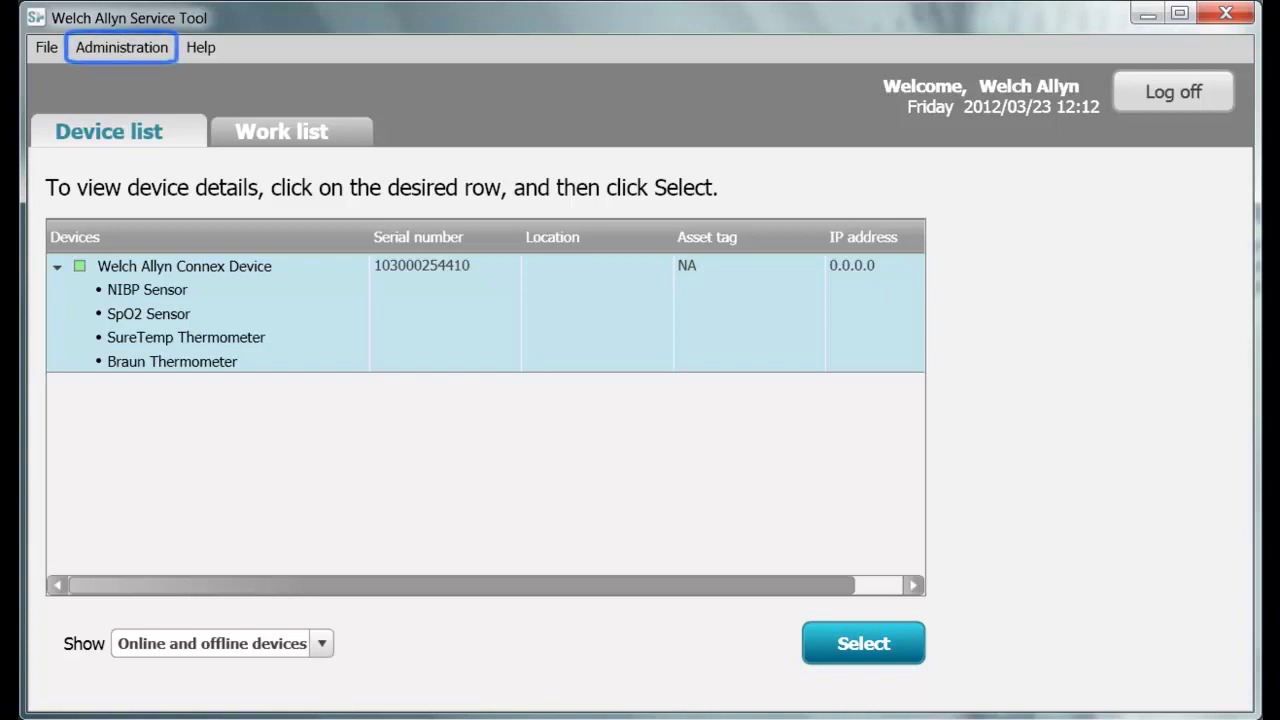
Step: Add the Connex Device under Administration > Maintained devices, then close the window
key("alt+a")
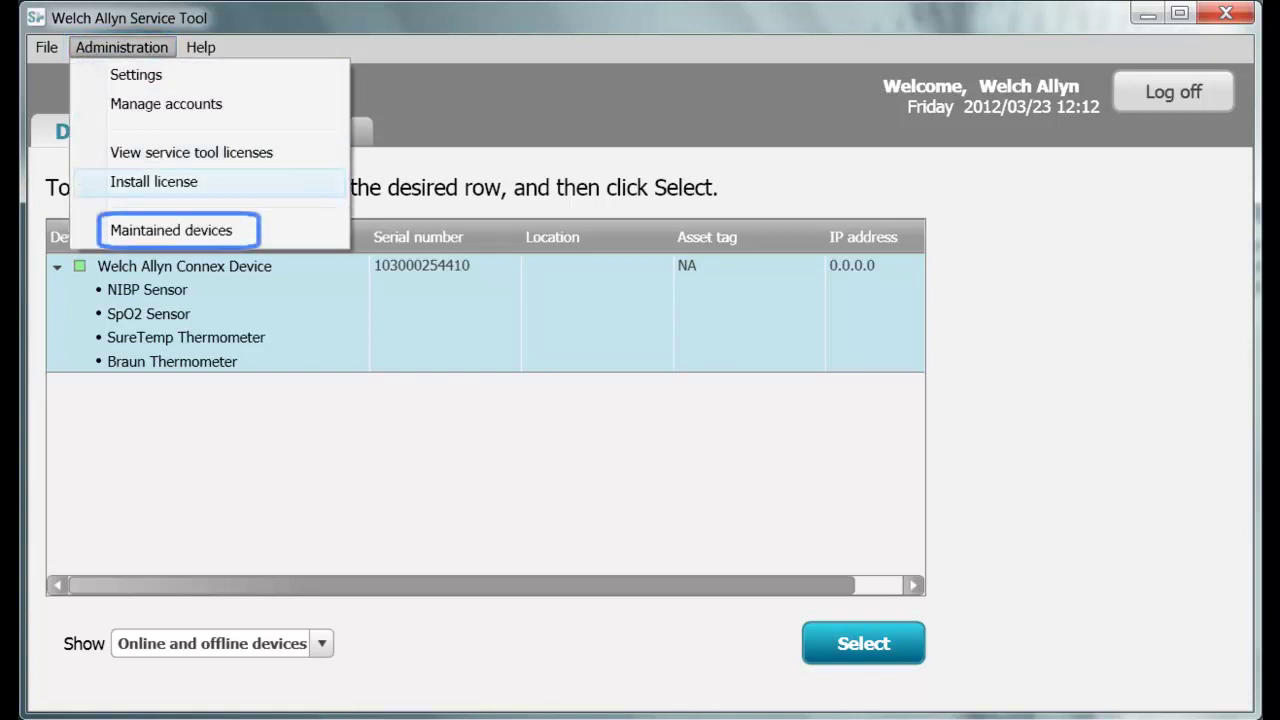
key("Return")
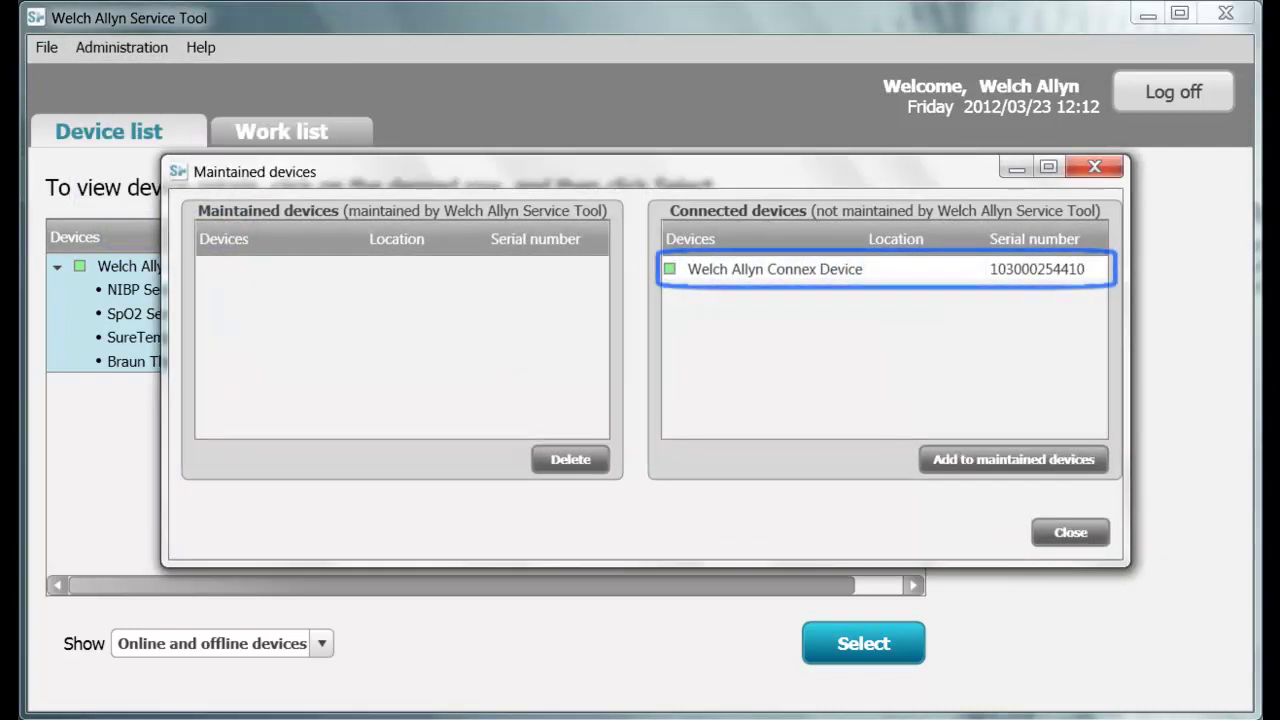
key("Tab")
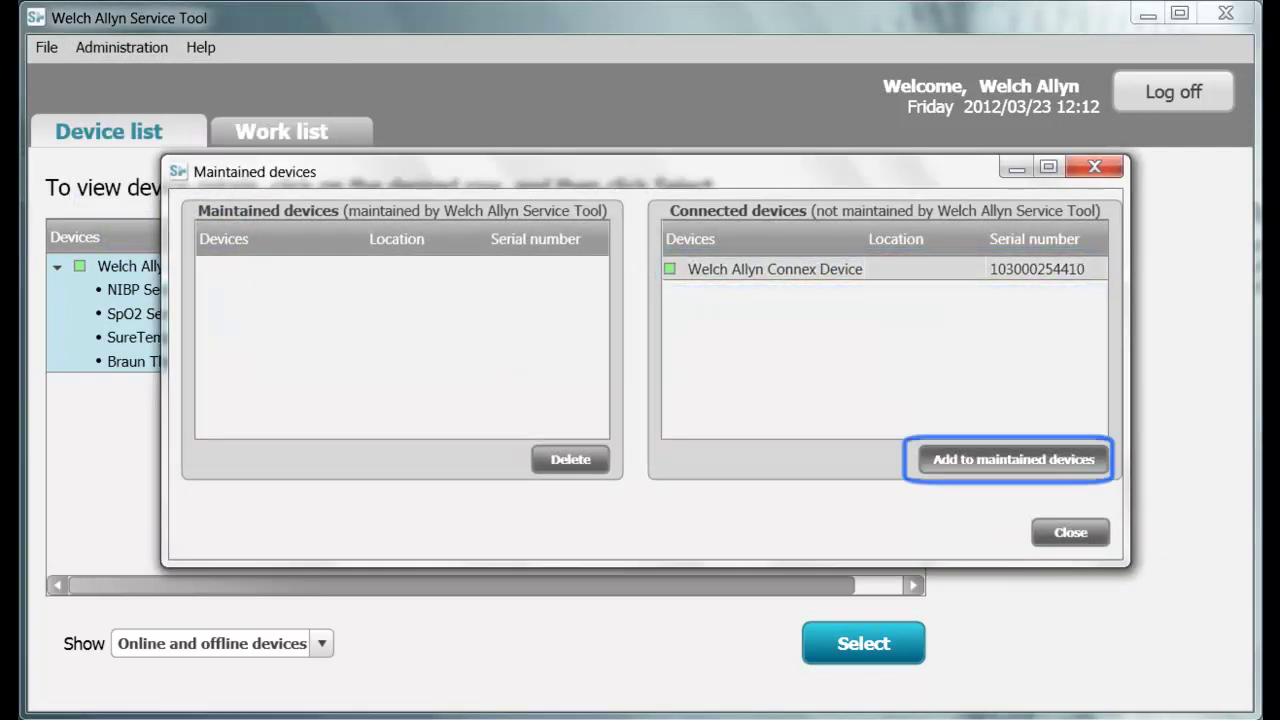
key("Return")
key("Tab")
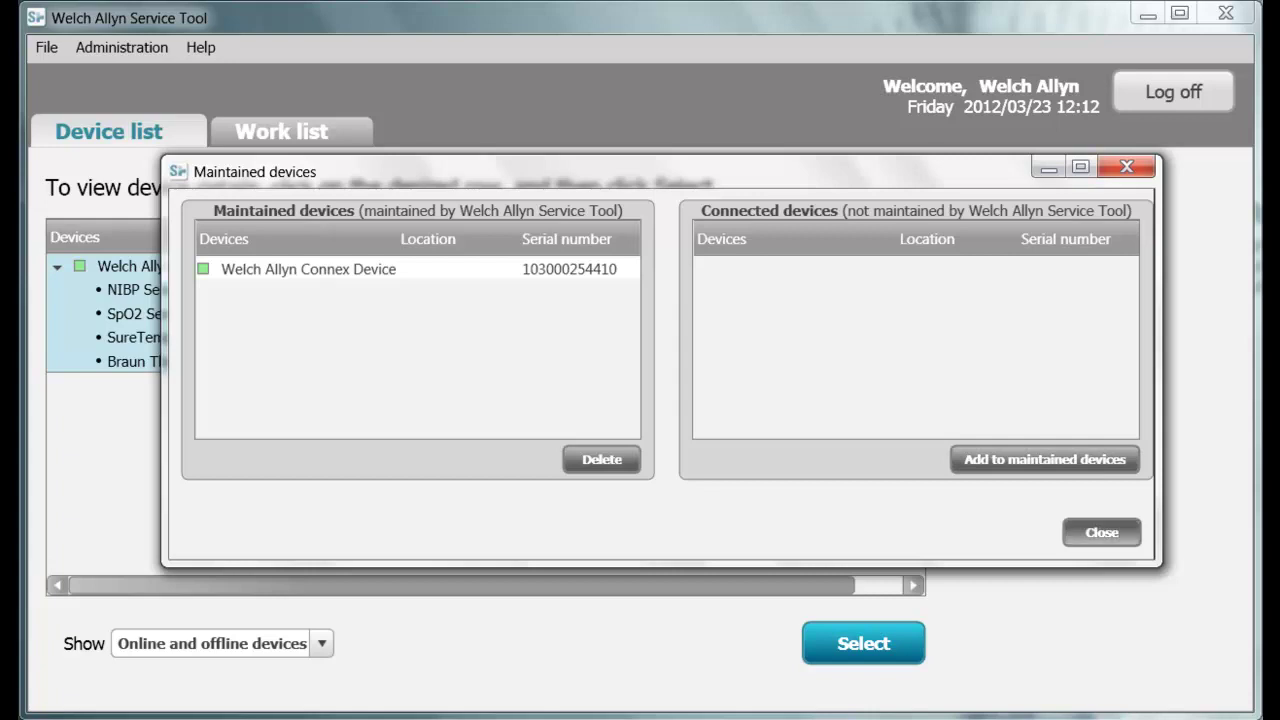
key("Tab")
key("shift+Tab")
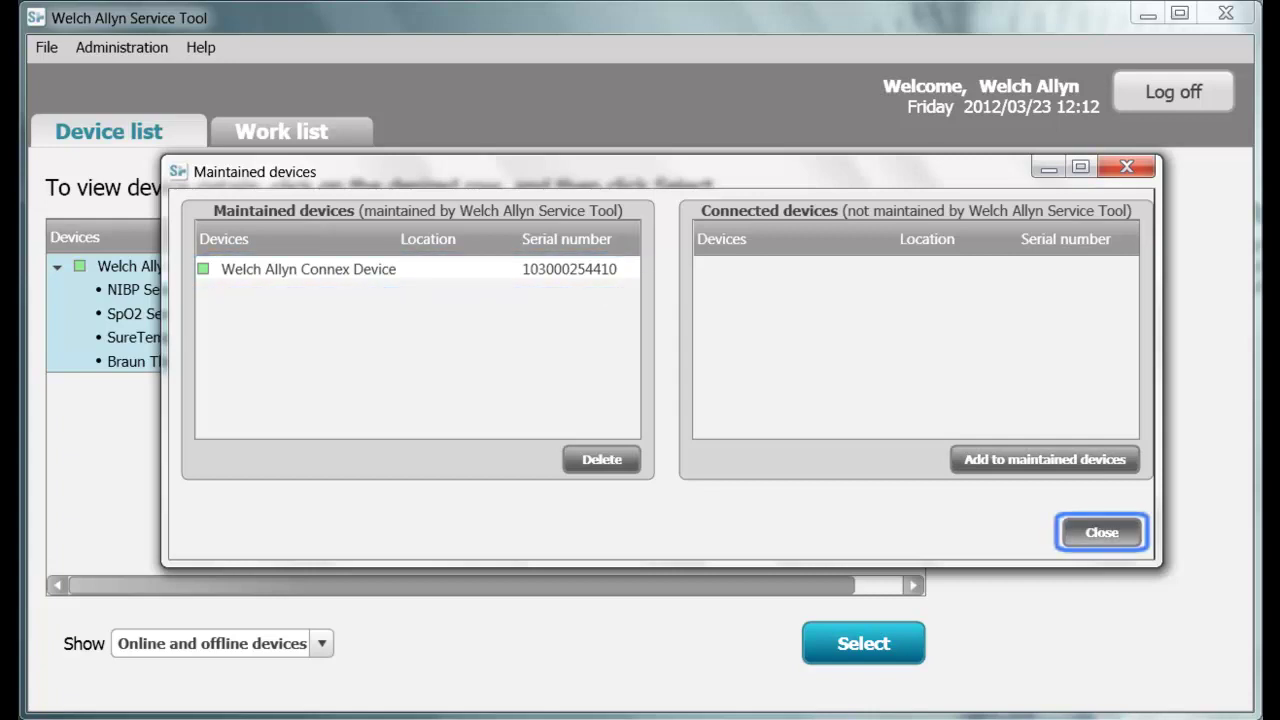
key("Return")
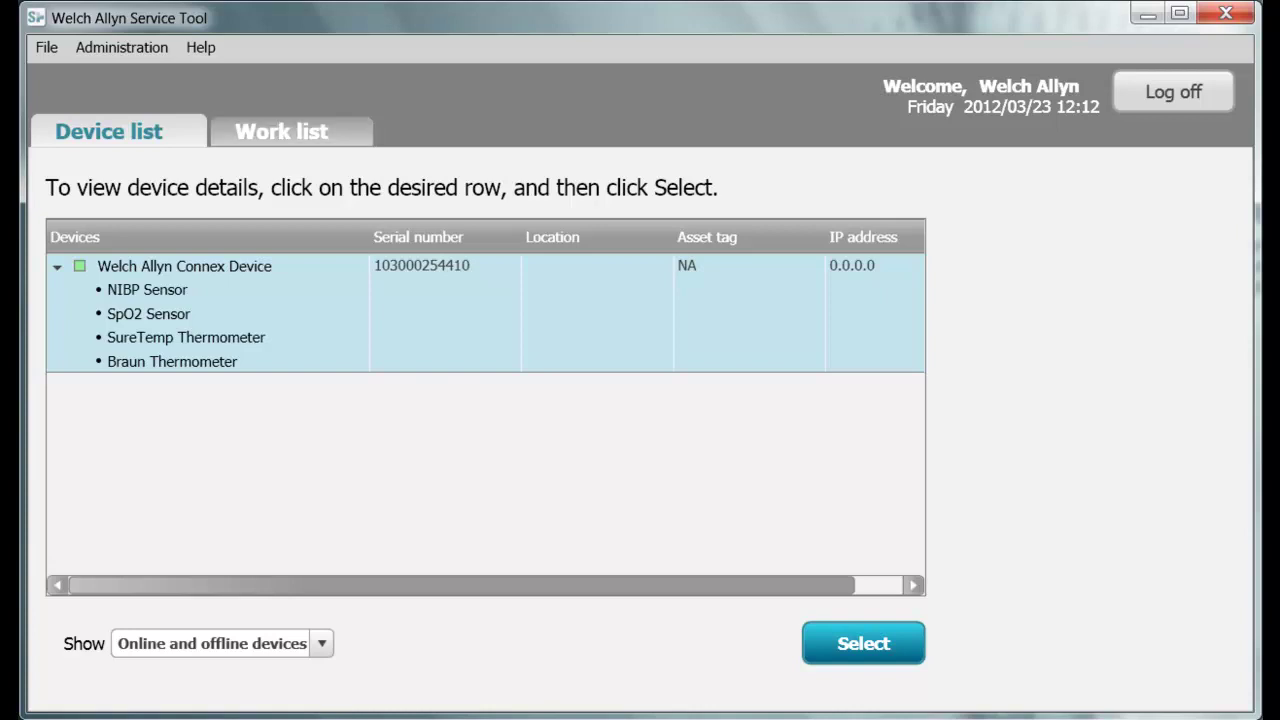
left_click(281, 131)
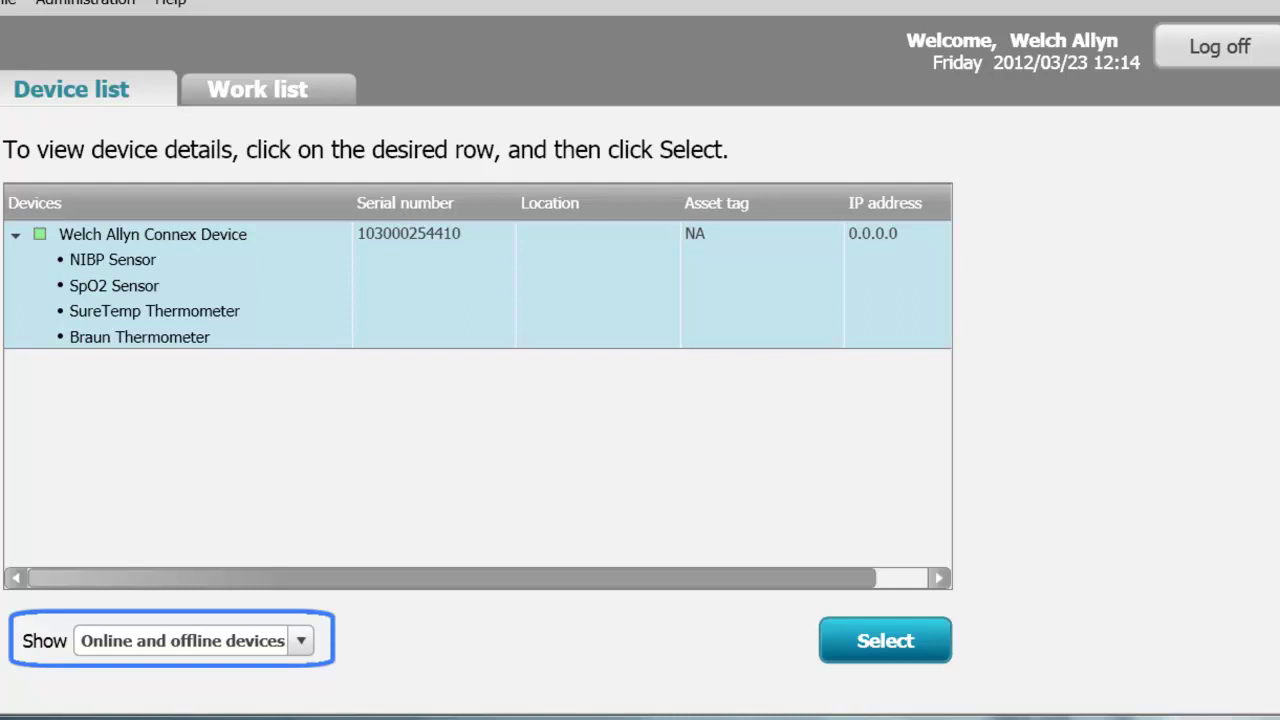
Step: Keep Show on 'Online and offline devices' and open the Connex device's details
left_click(300, 640)
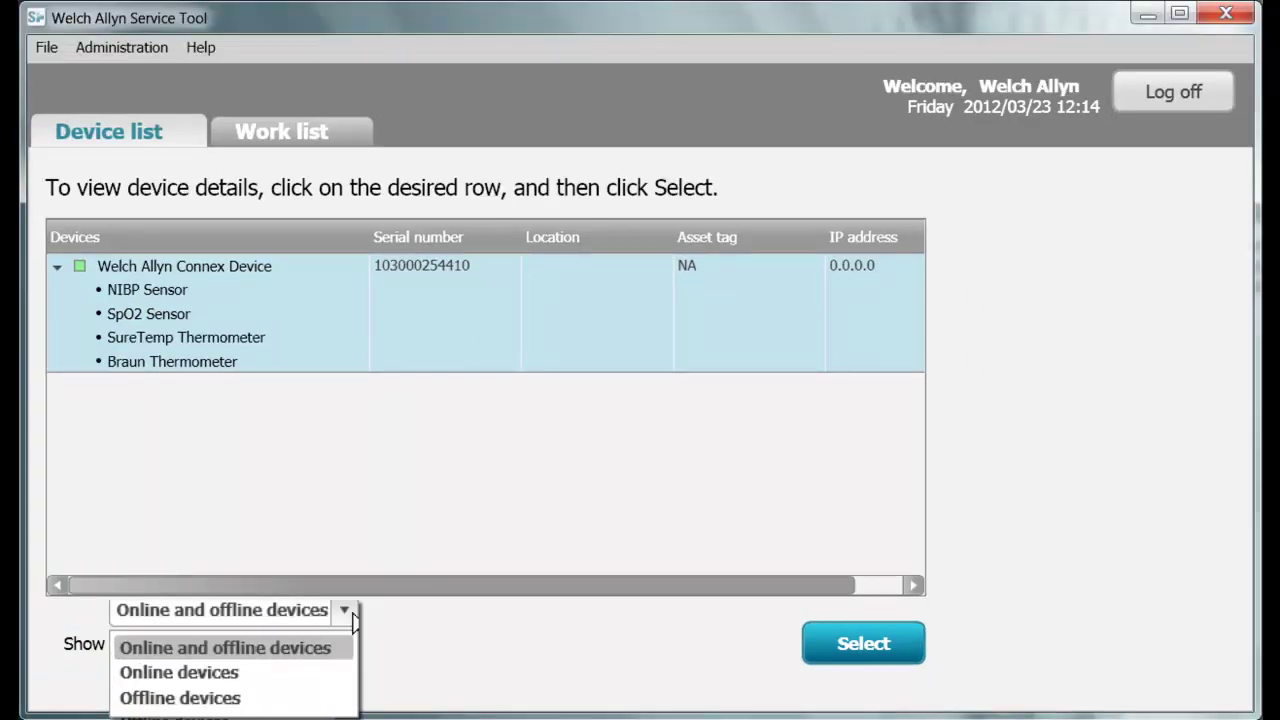
left_click(352, 620)
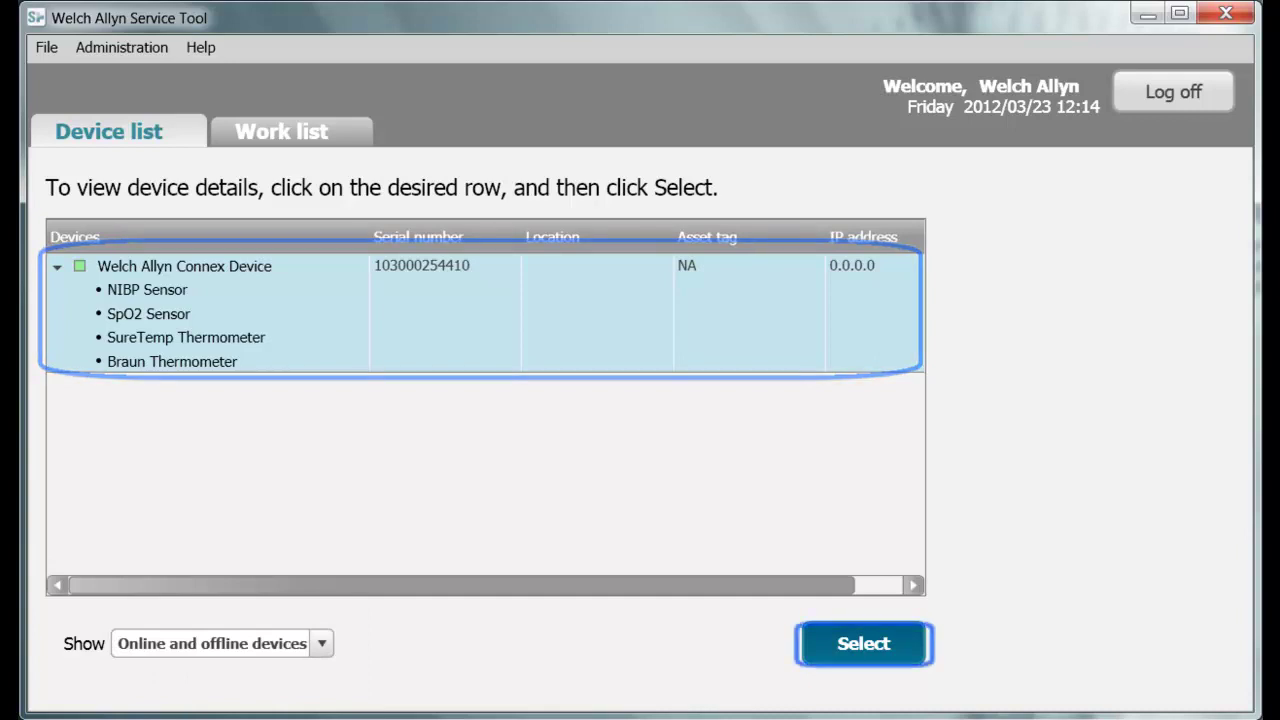
key("Return")
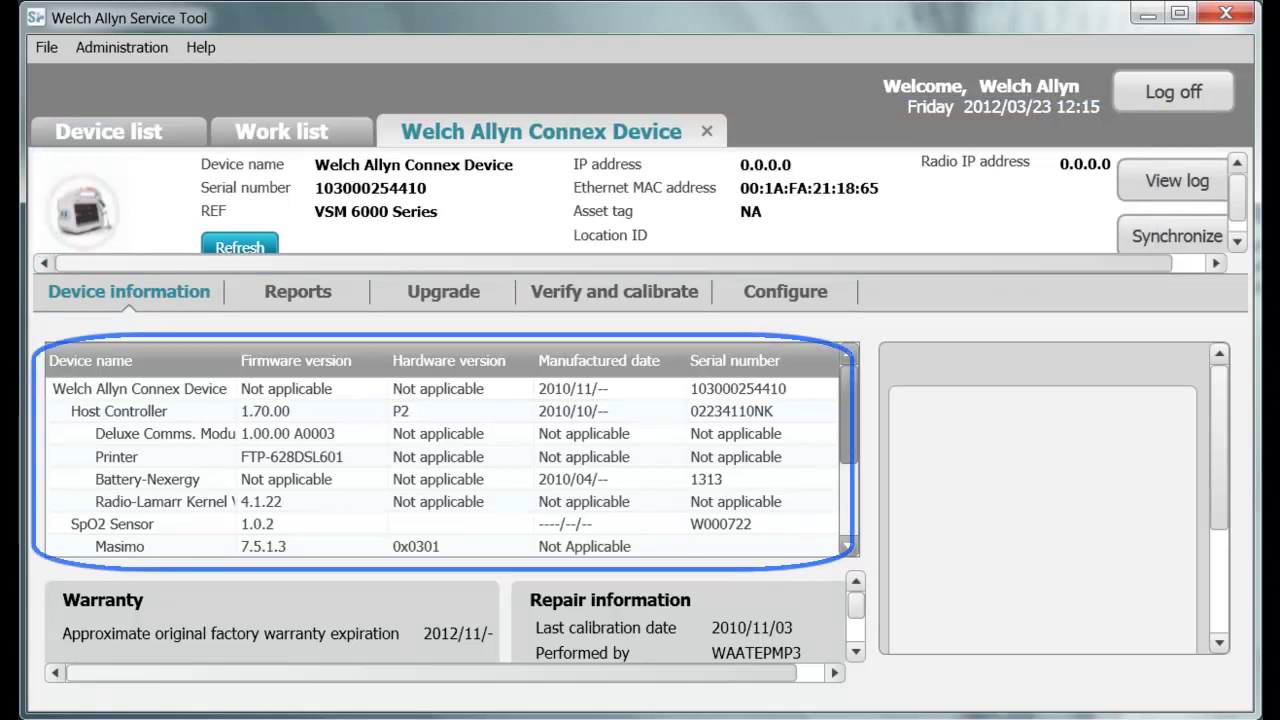
Step: Scroll the component list down to Braun Thermometer, then select Host Controller
scroll(445, 470, "down", 1)
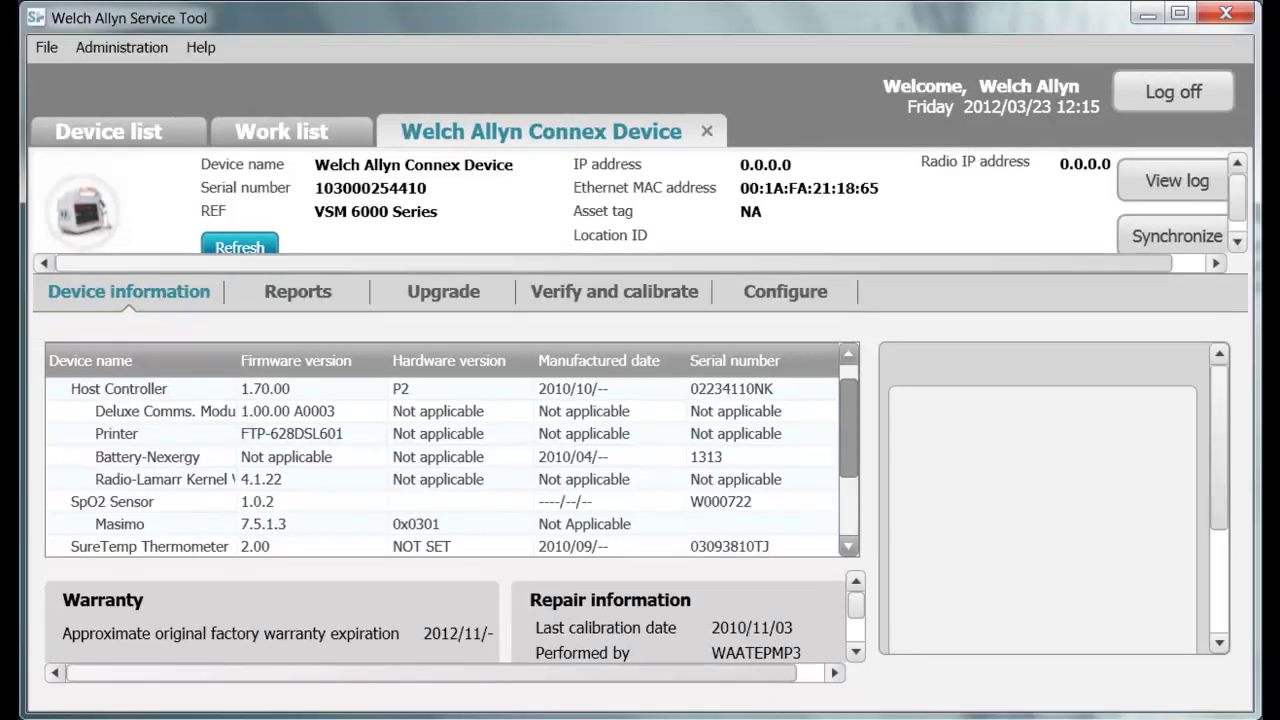
scroll(440, 450, "down", 2)
scroll(440, 466, "down", 2)
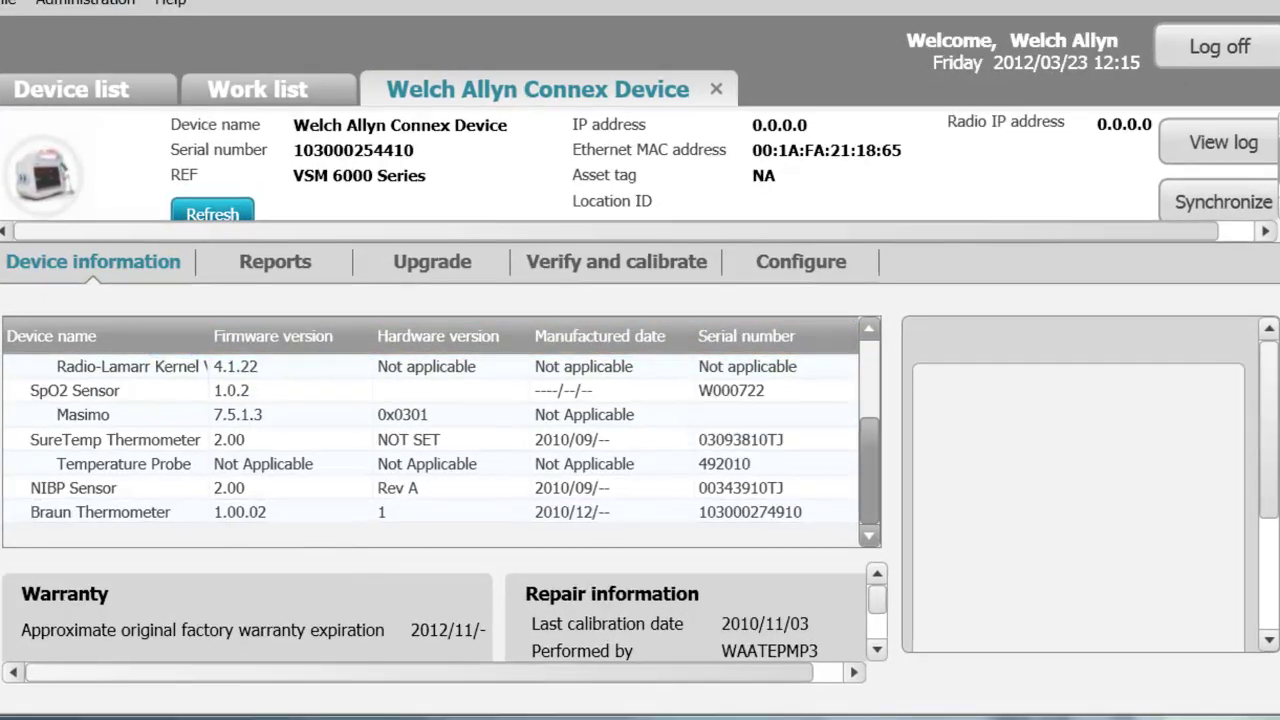
scroll(430, 450, "up", 2)
left_click(82, 390)
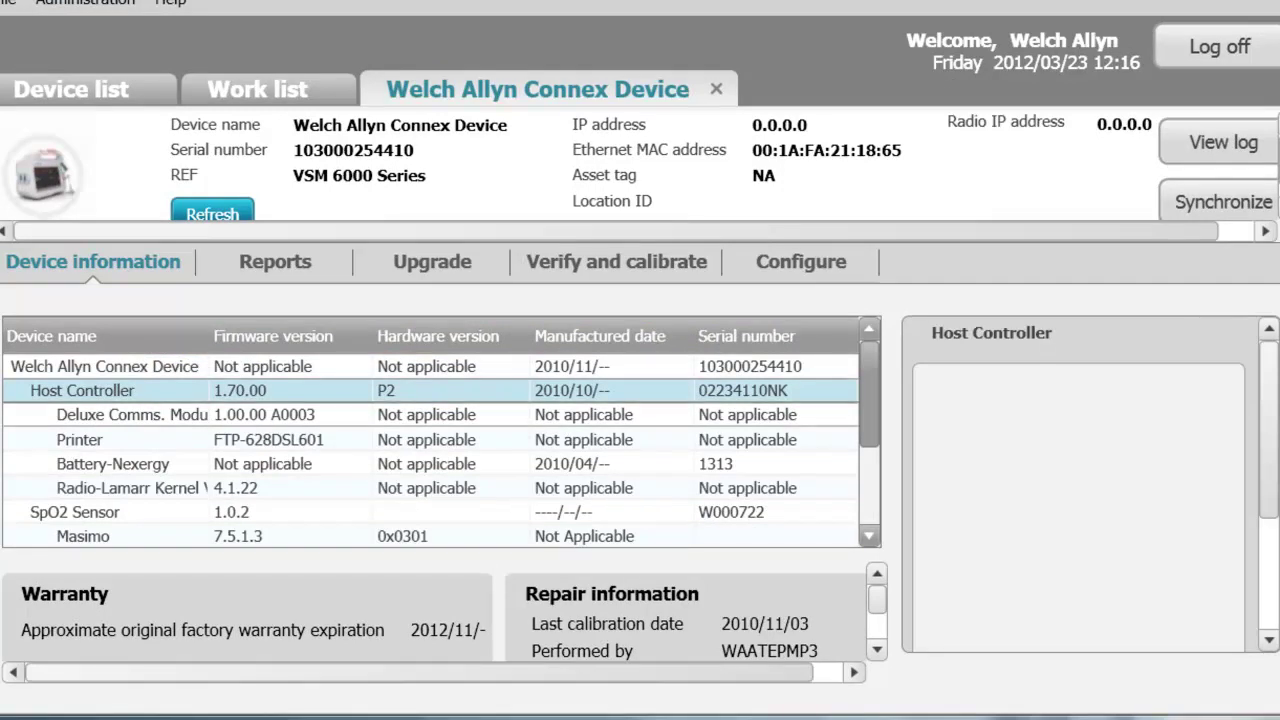
Step: Show the Deluxe Comms. Module, Printer and Battery-Nexergy details in turn
left_click(130, 414)
left_click(80, 439)
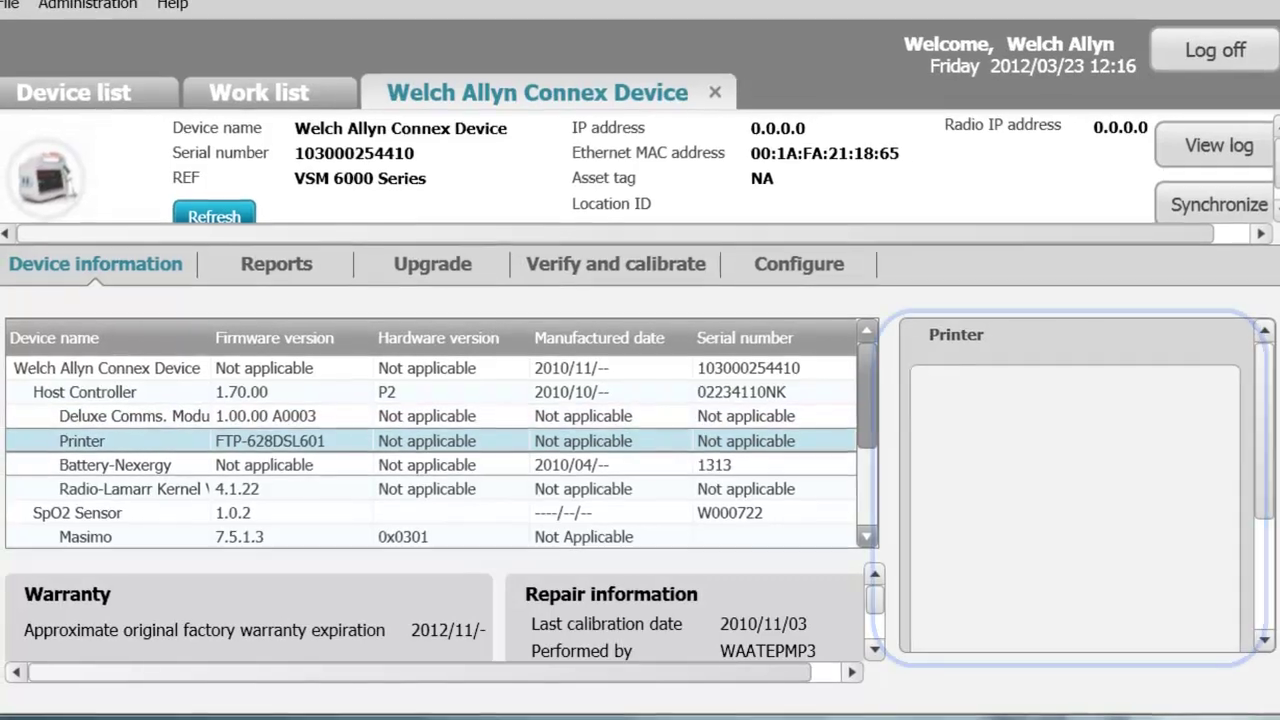
left_click(113, 463)
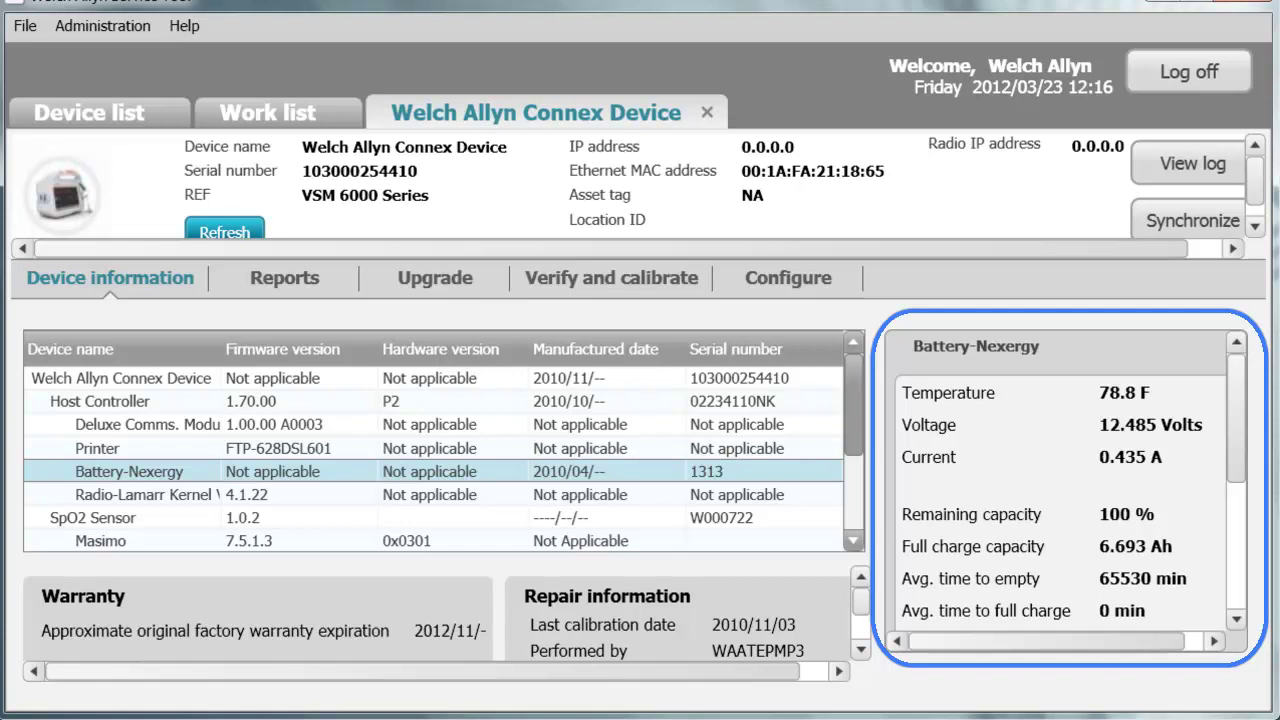
Step: Review the battery's 100% capacity and LION chemistry, then select Radio-Lamarr Kernel
scroll(1060, 480, "down", 1)
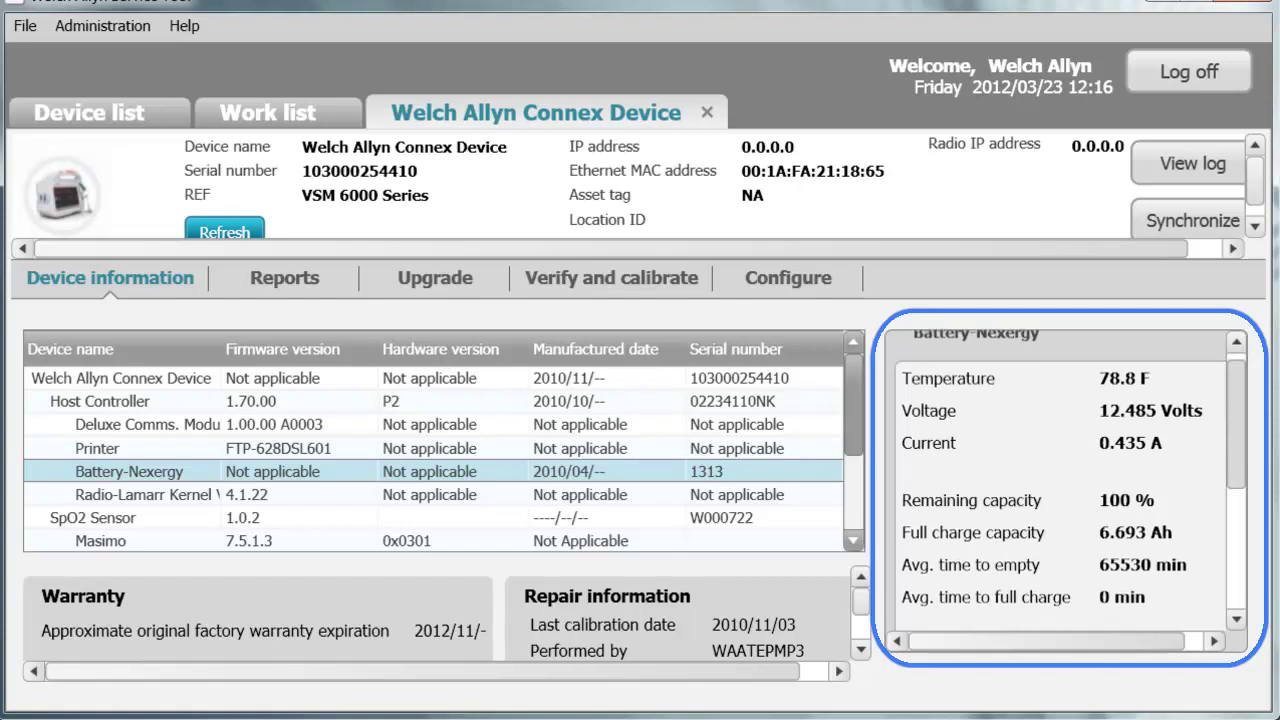
scroll(1060, 480, "down", 2)
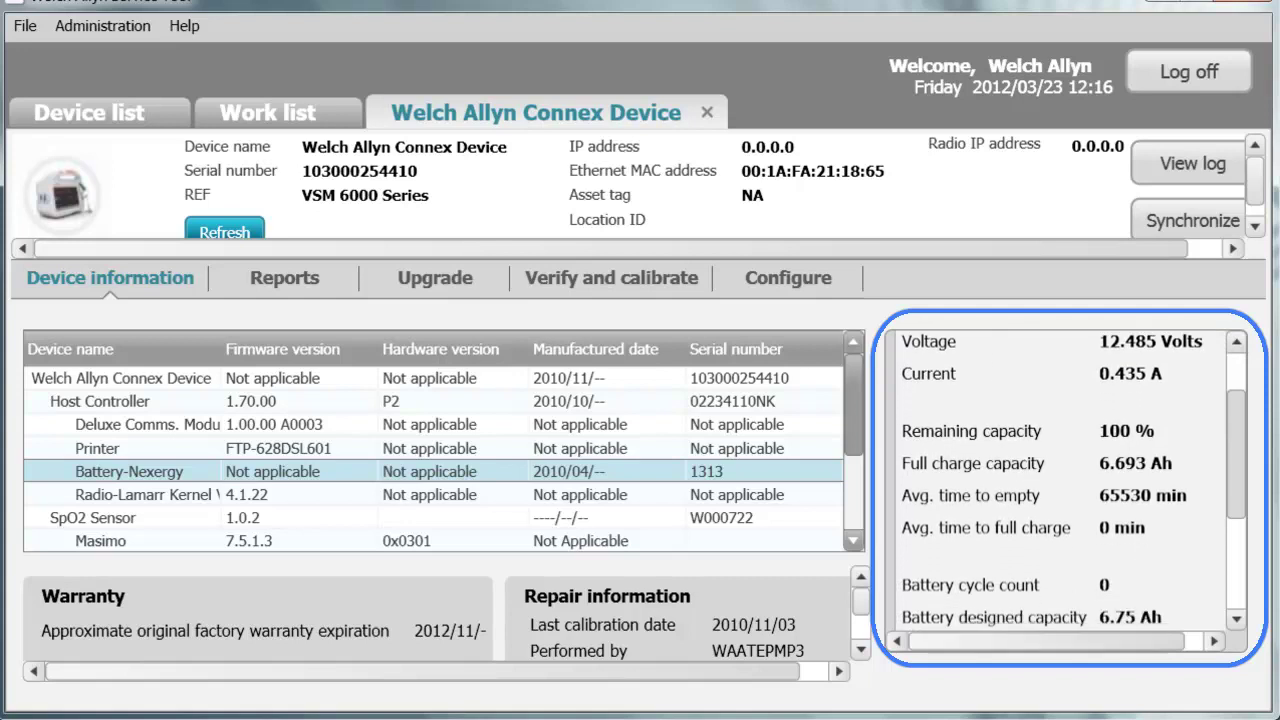
scroll(1060, 480, "down", 1)
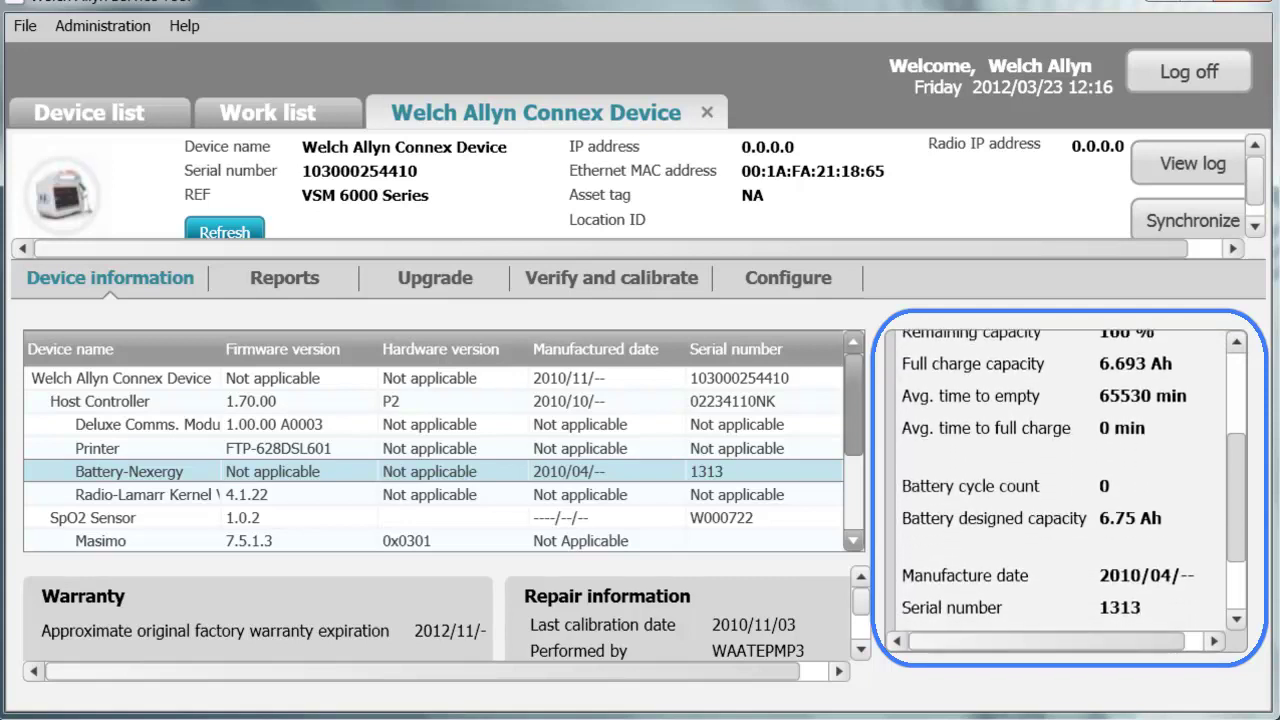
scroll(1060, 480, "down", 1)
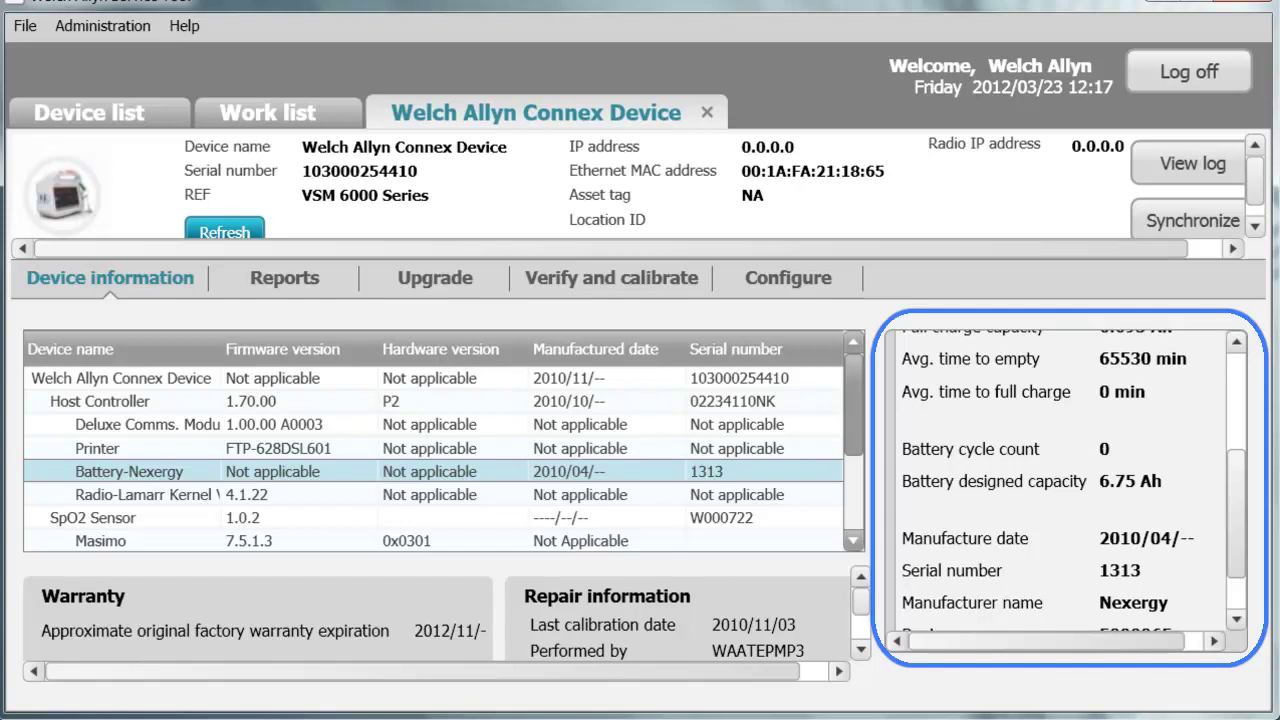
scroll(1065, 480, "down", 2)
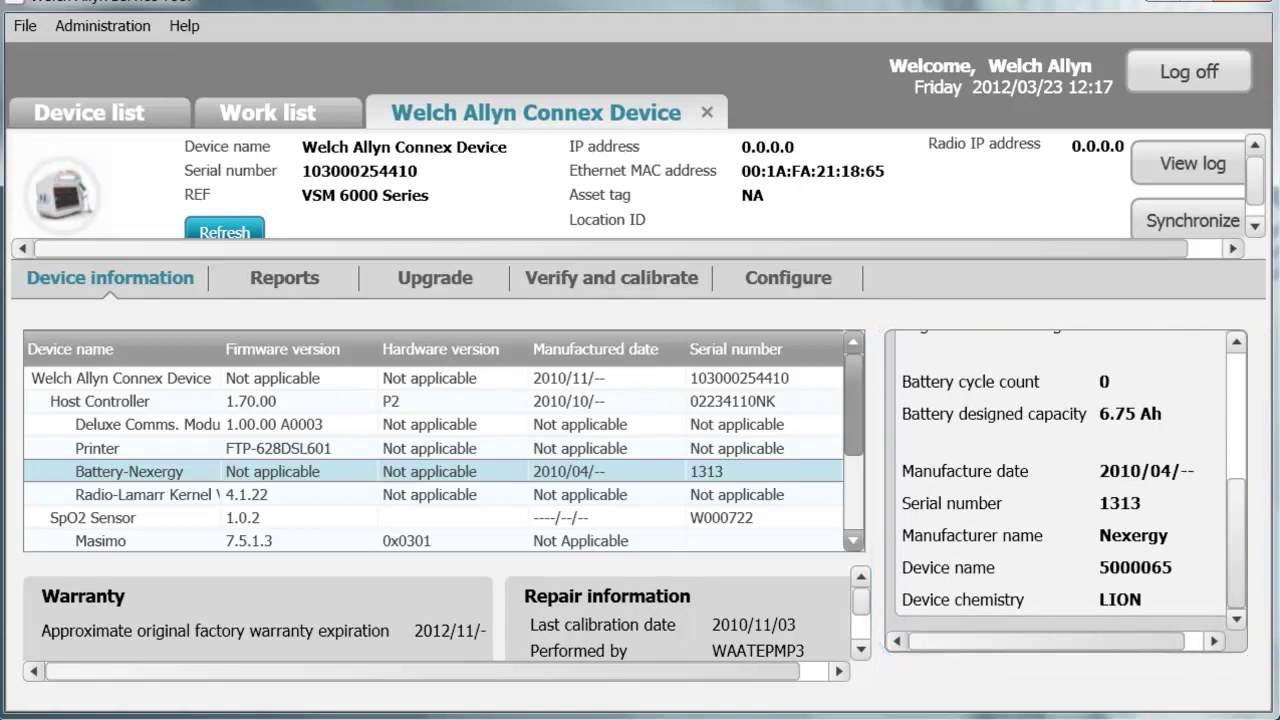
left_click(140, 494)
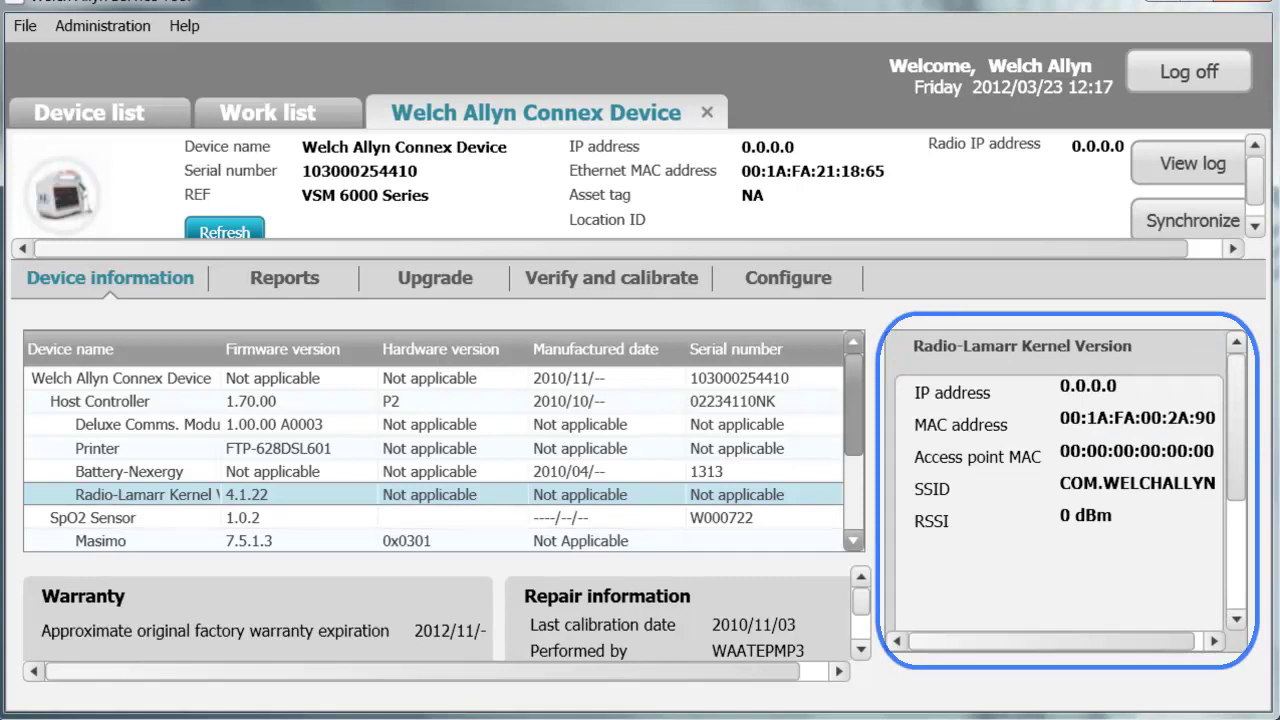
Step: Step past SpO2 Sensor and SureTemp to the Temperature Probe's lot and calibration details
left_click(92, 517)
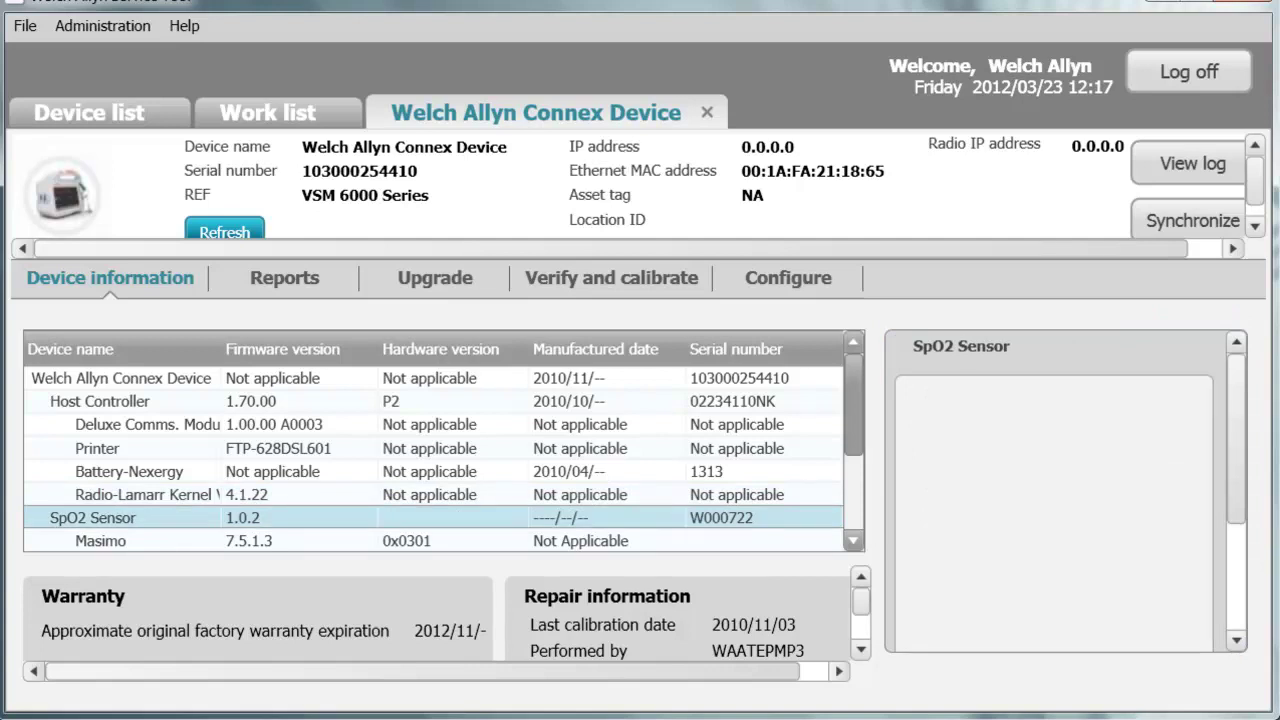
scroll(433, 450, "down", 1)
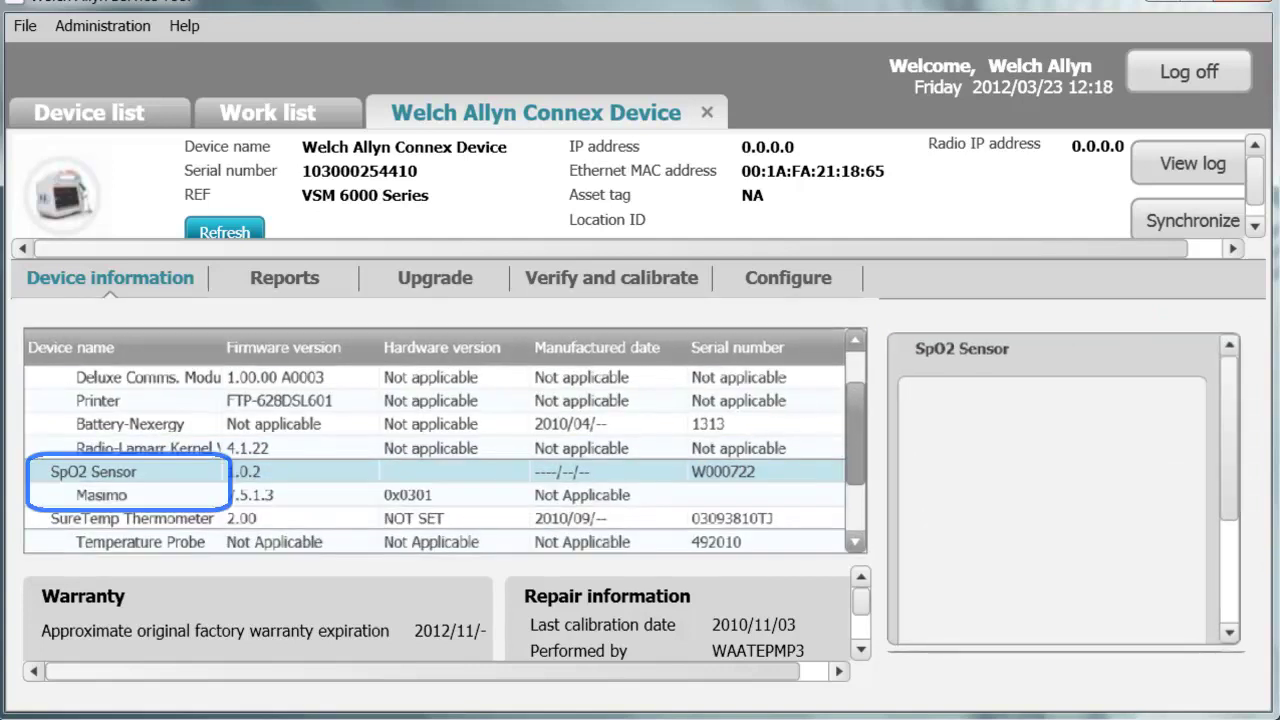
left_click(131, 518)
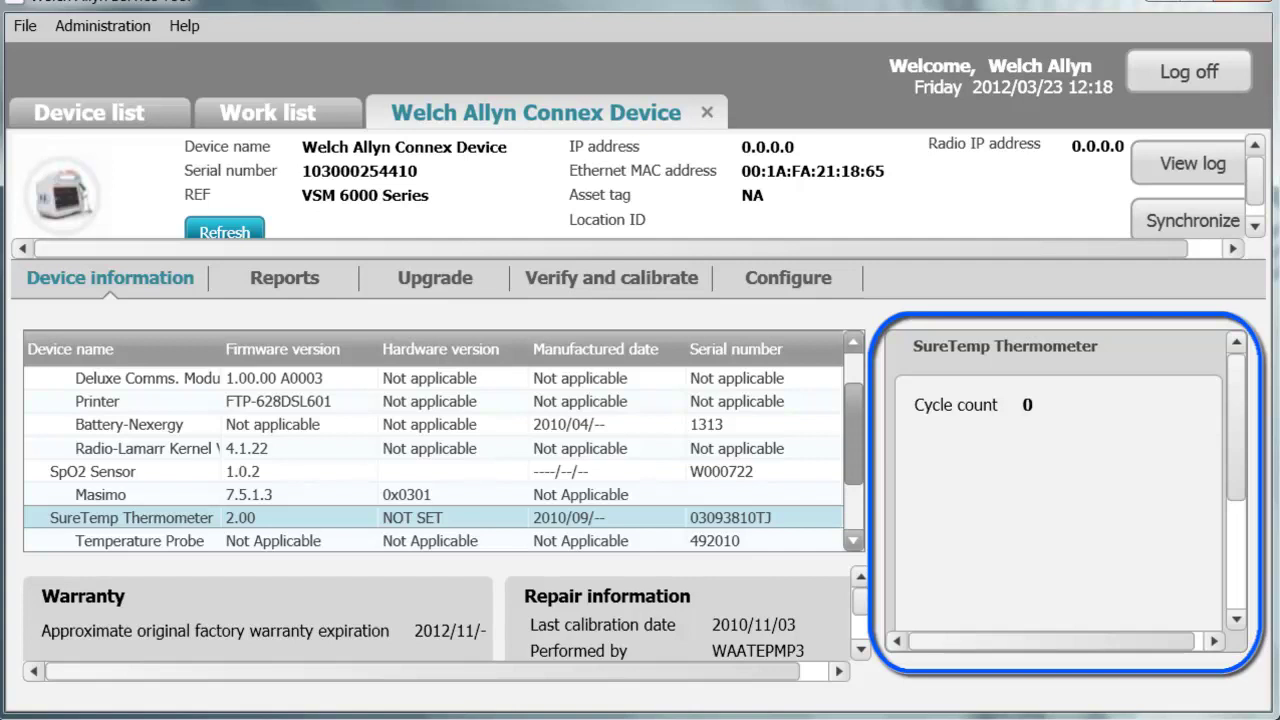
left_click(139, 541)
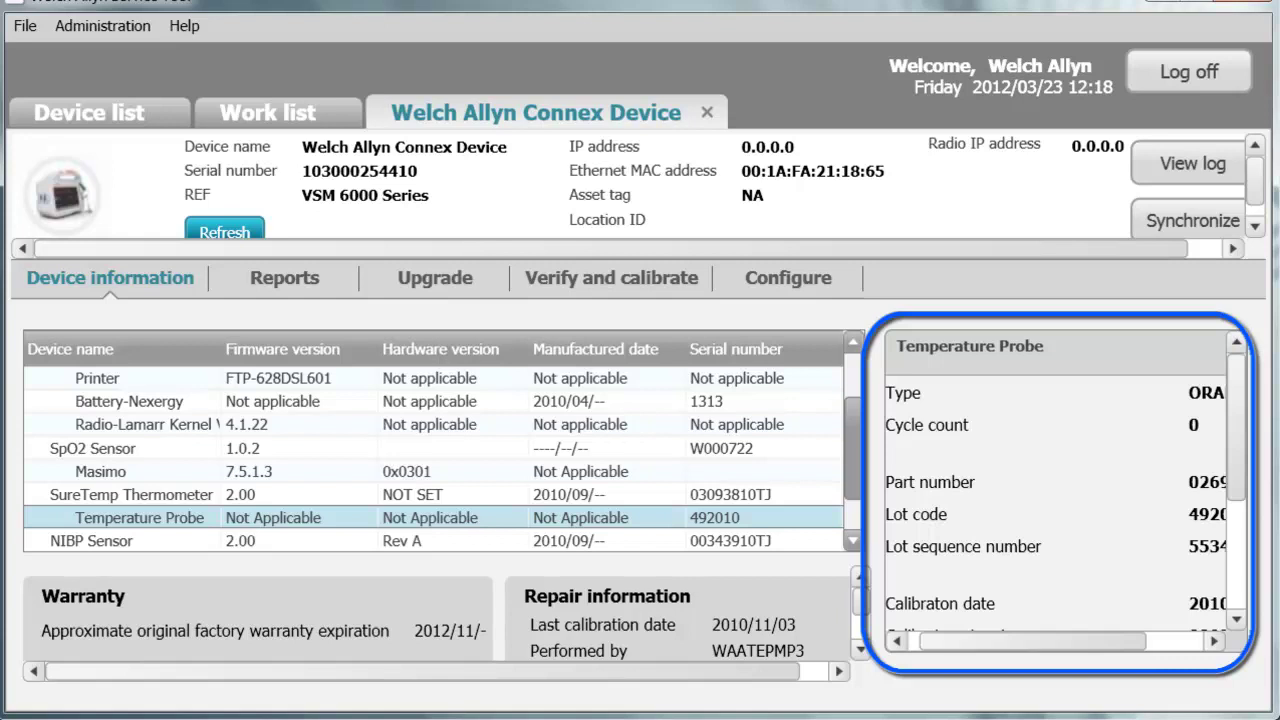
scroll(1055, 480, "down", 3)
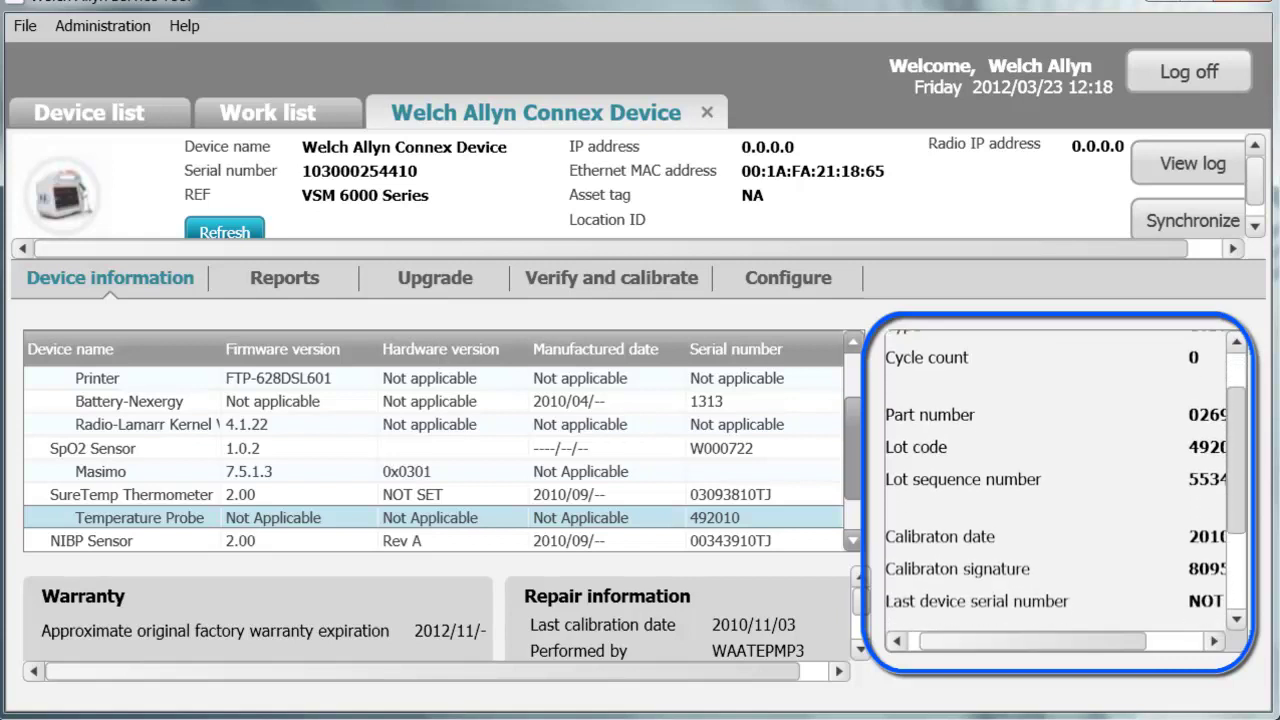
scroll(1065, 480, "down", 3)
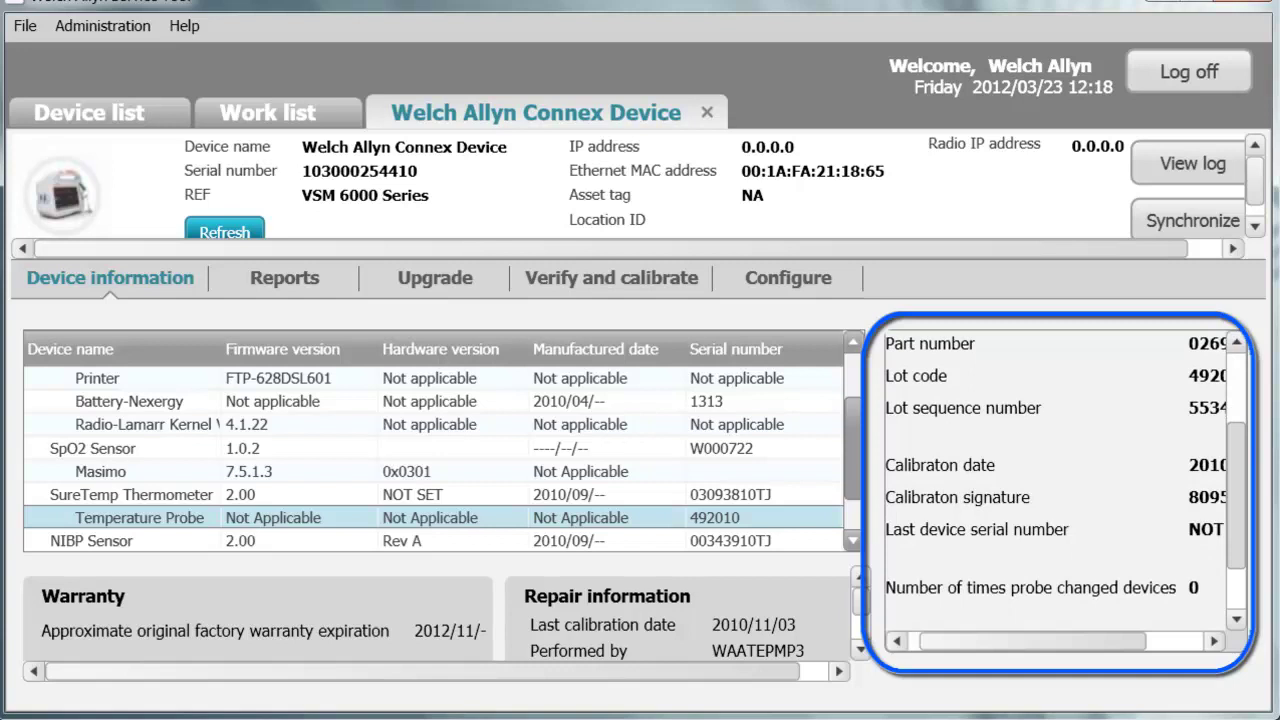
scroll(1065, 467, "down", 1)
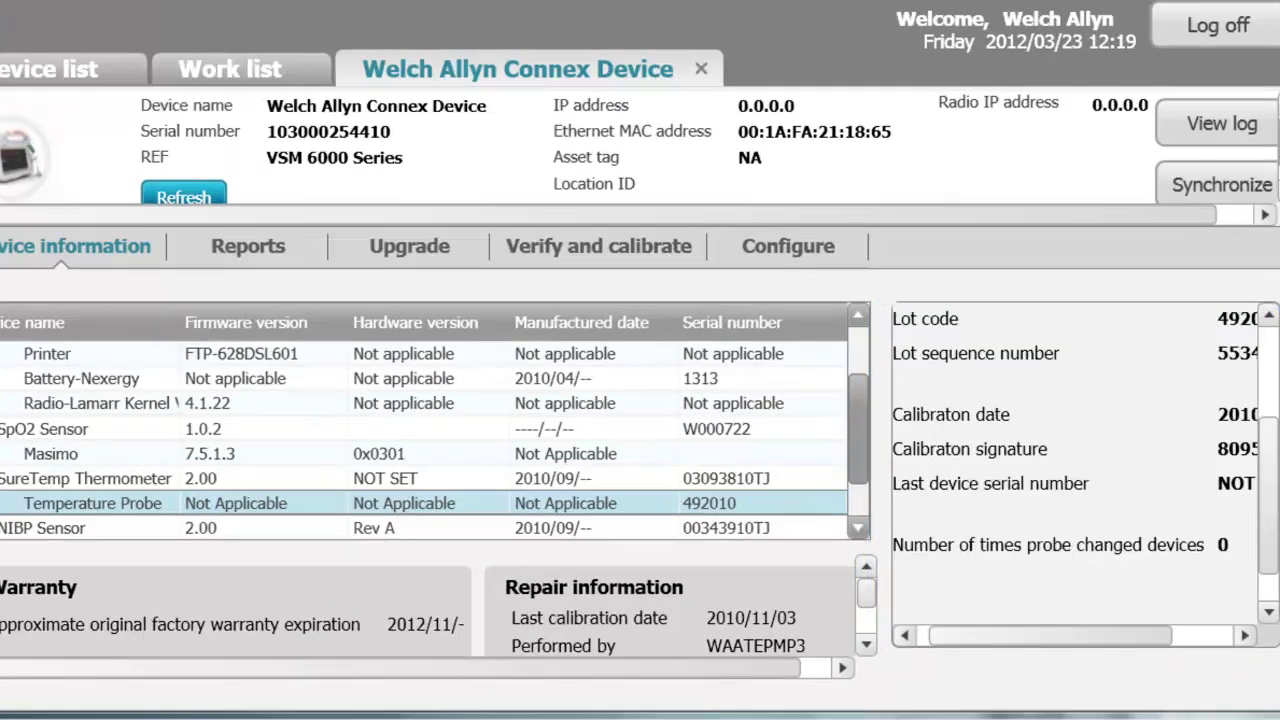
Step: View the NIBP Sensor's cycle count and tests, then the Braun Thermometer's cycle counts
left_click(91, 541)
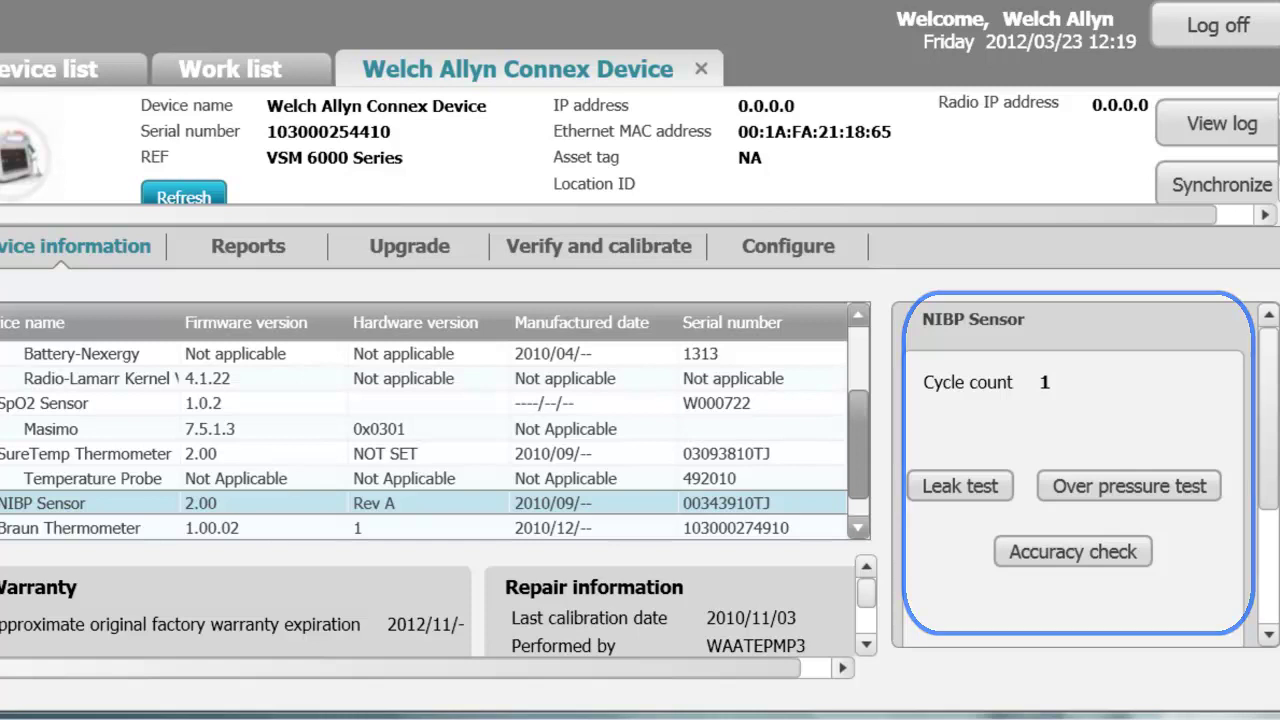
left_click(70, 528)
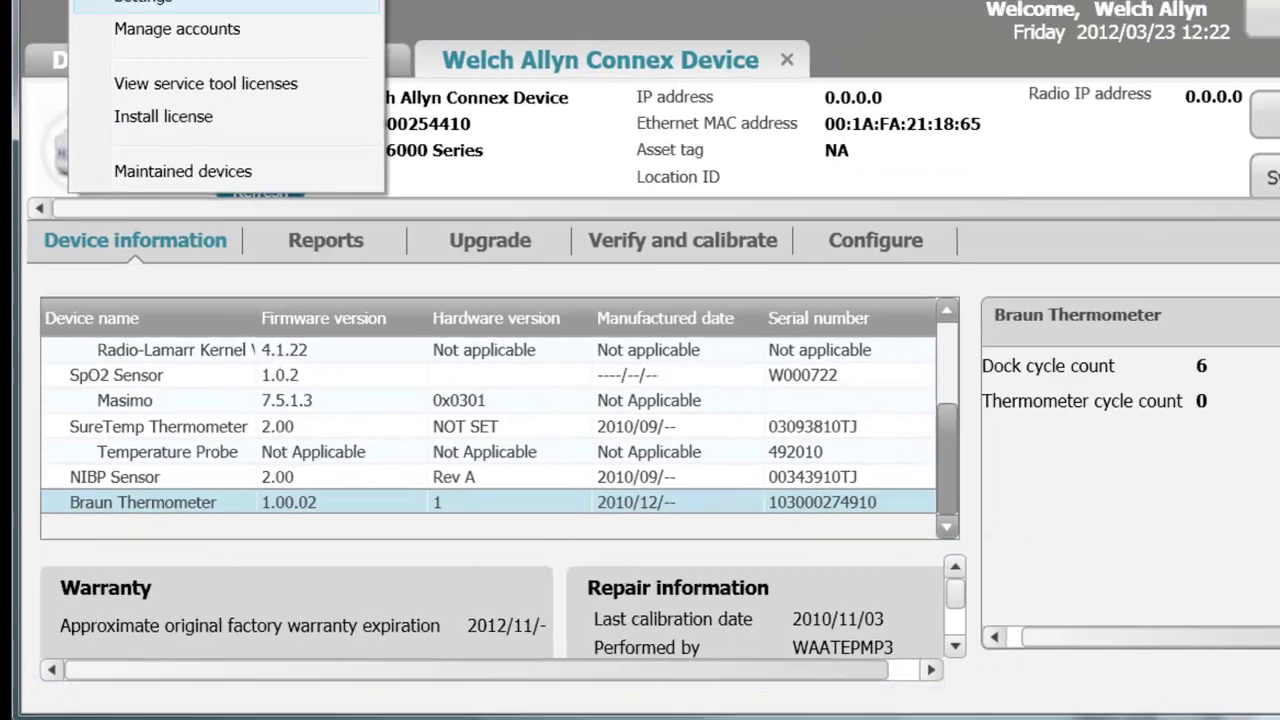
left_click(121, 47)
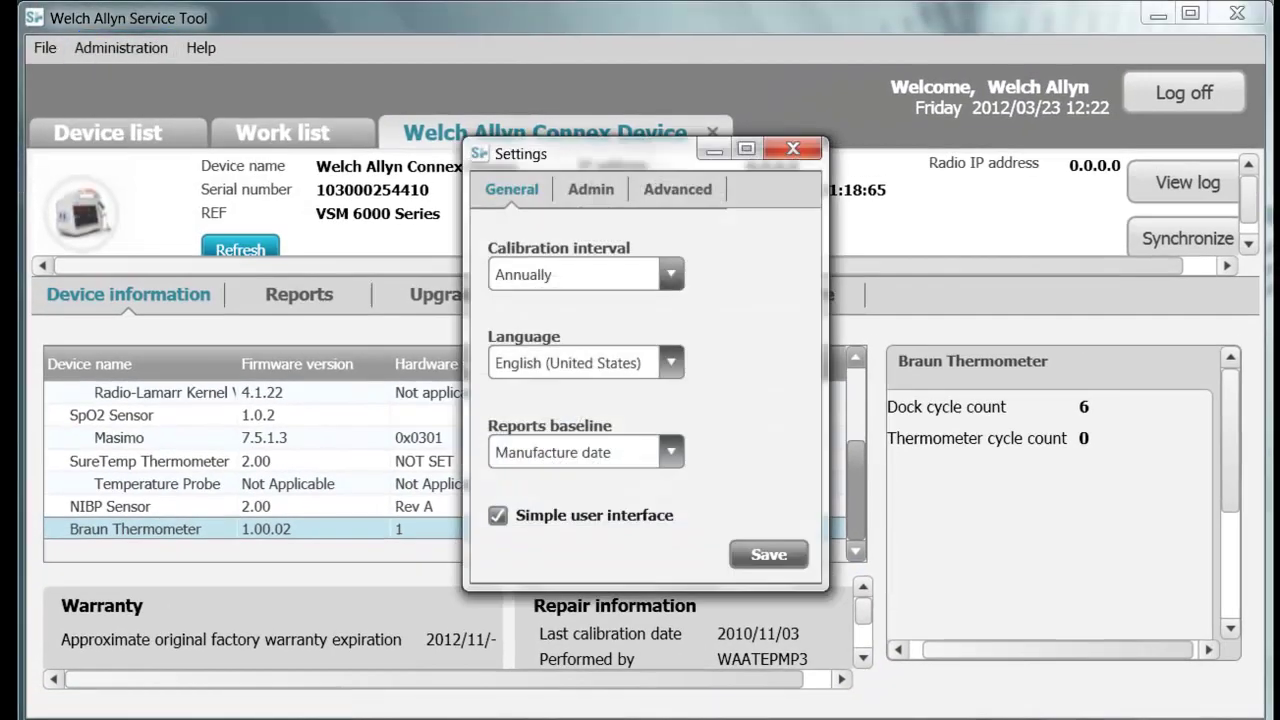
left_click(671, 273)
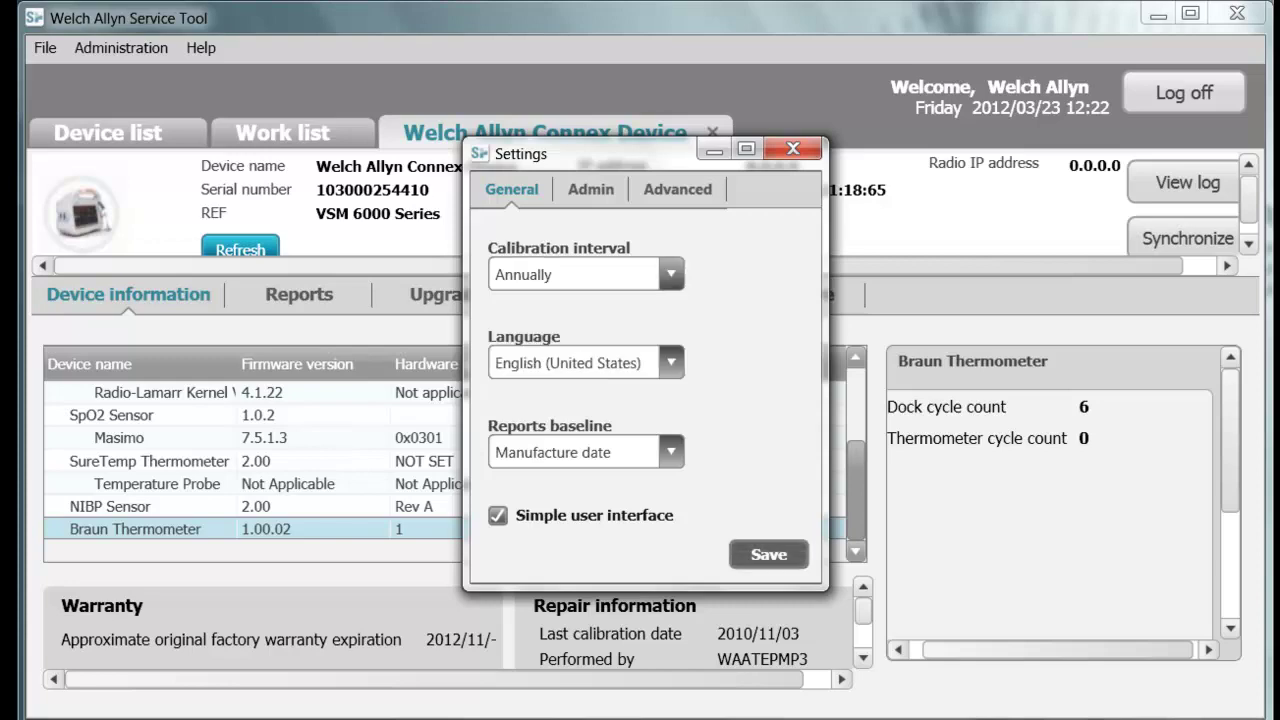
key("Return")
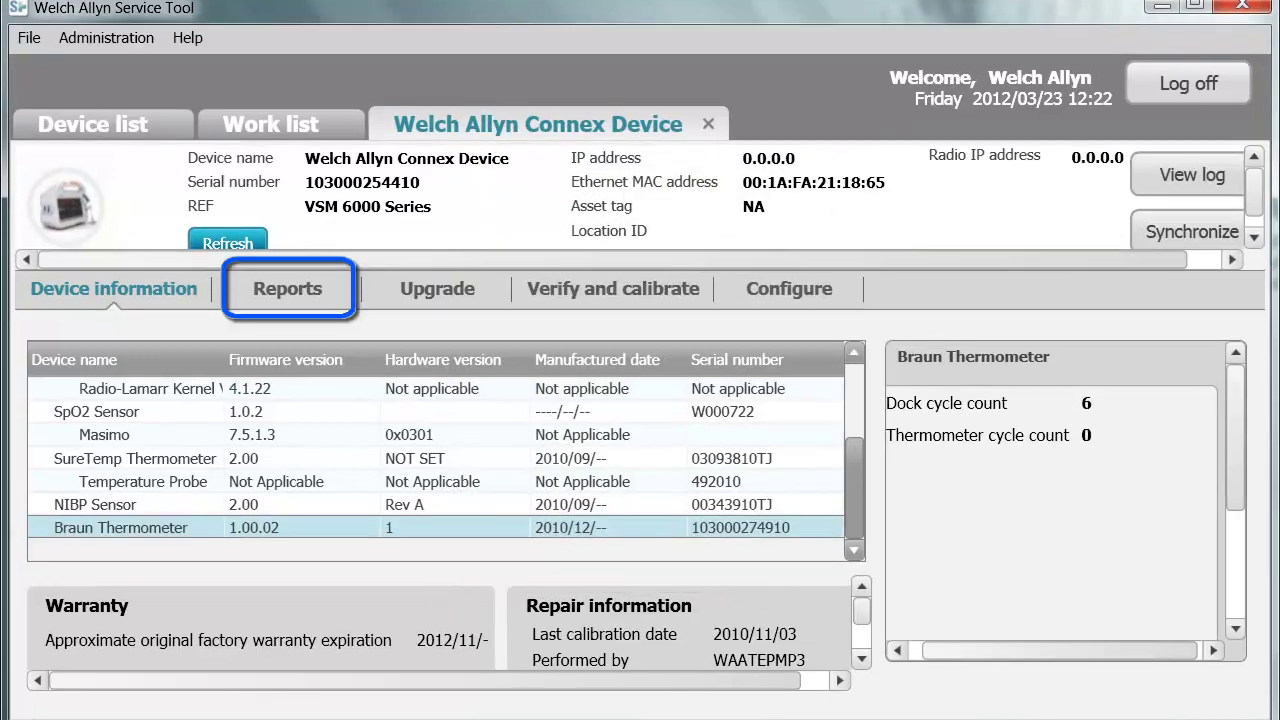
Step: Set the Reports baseline to Calibration date in Settings and review the daily-average charts
left_click(287, 288)
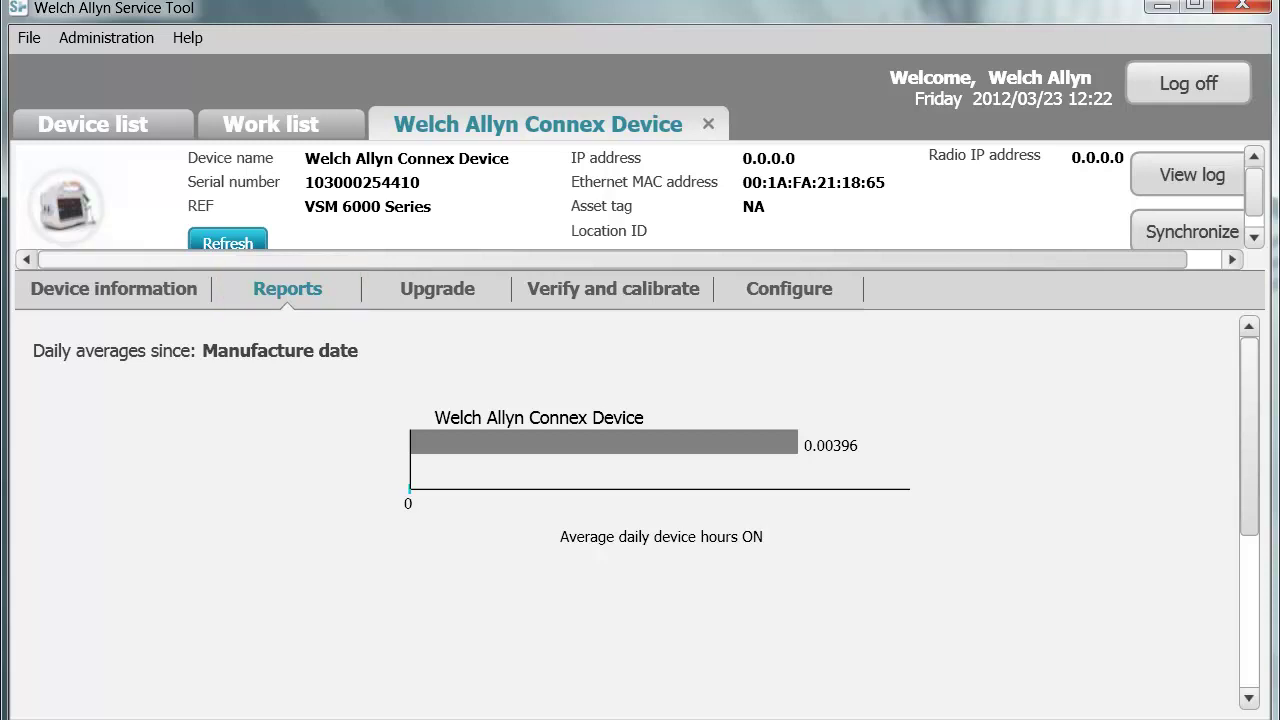
left_click(106, 37)
left_click(90, 66)
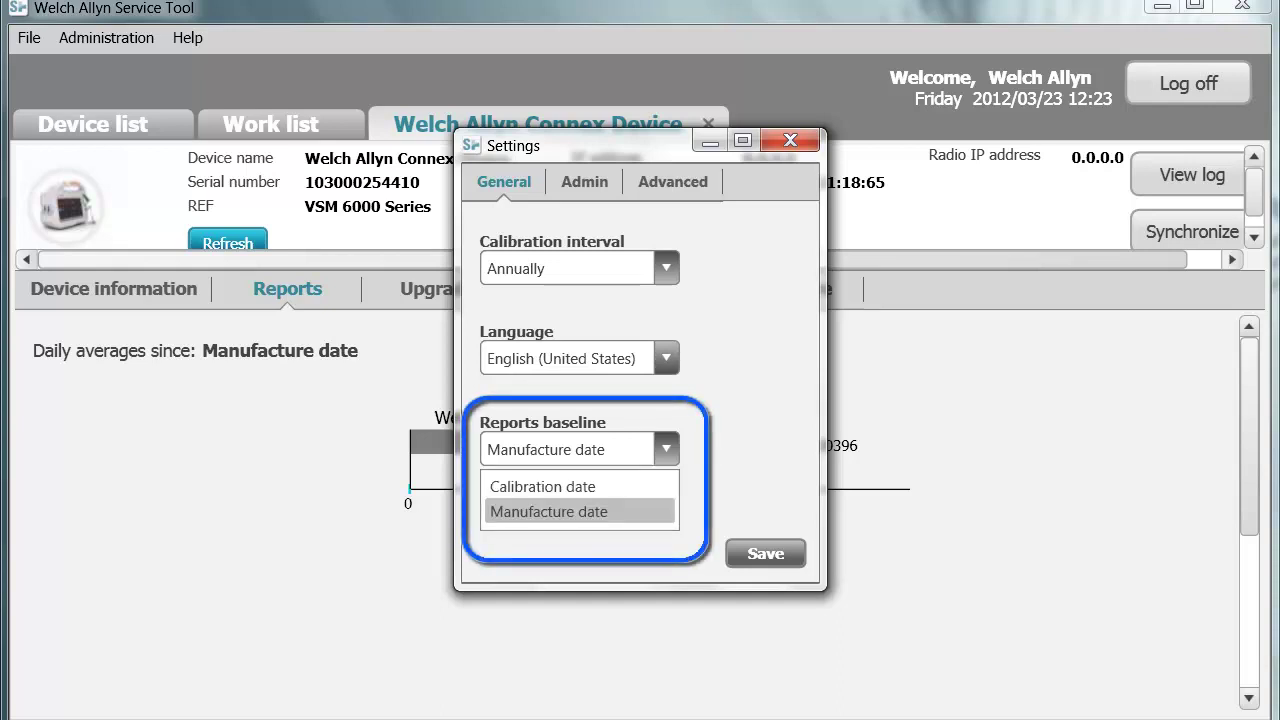
key("Up")
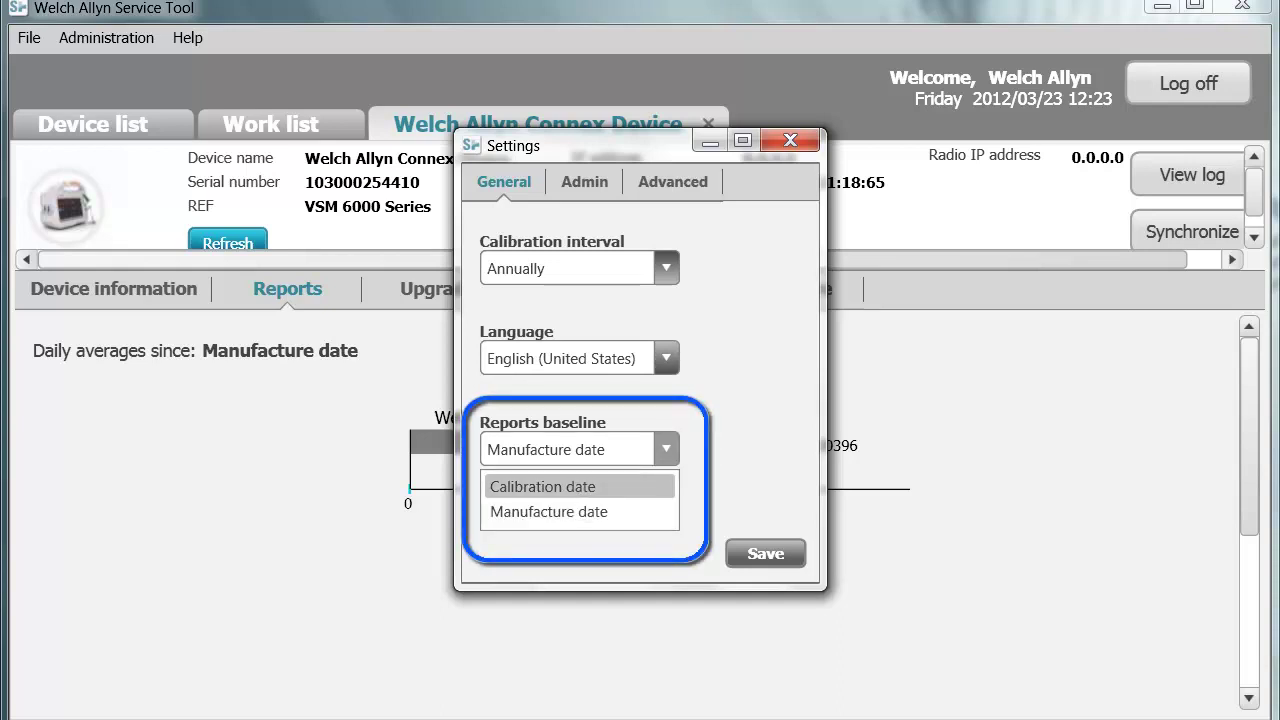
key("Down")
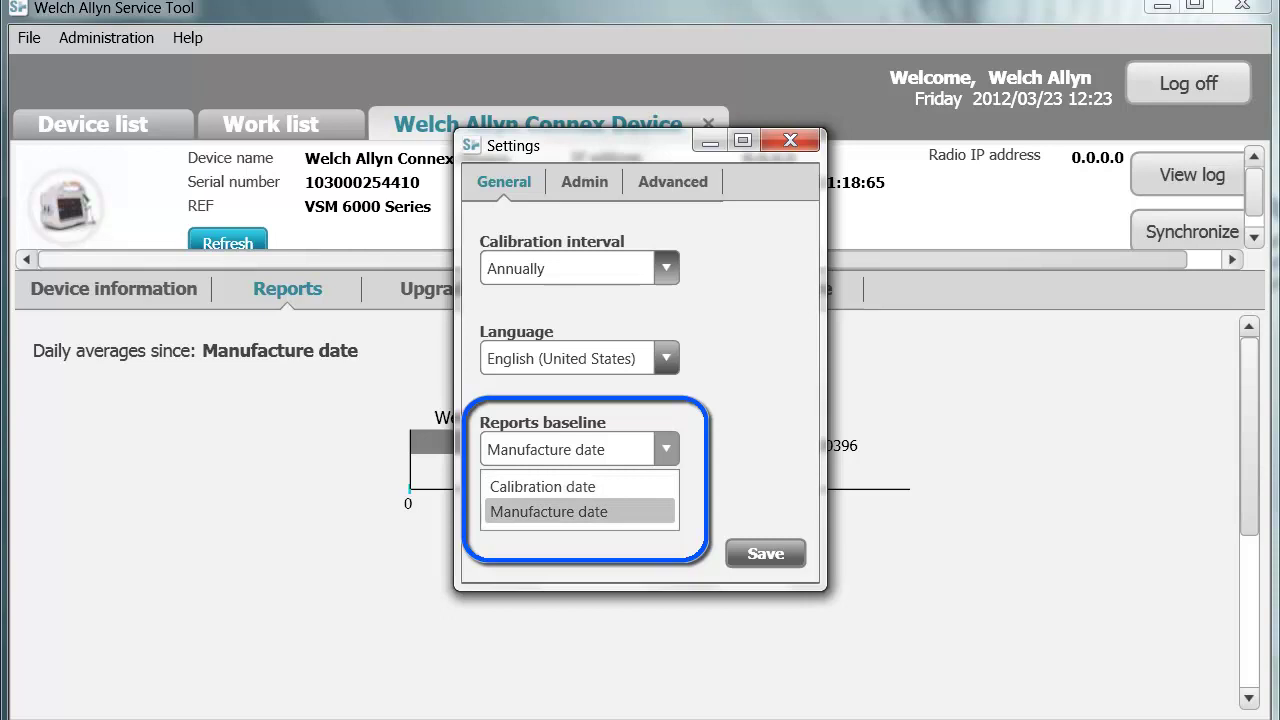
key("Up")
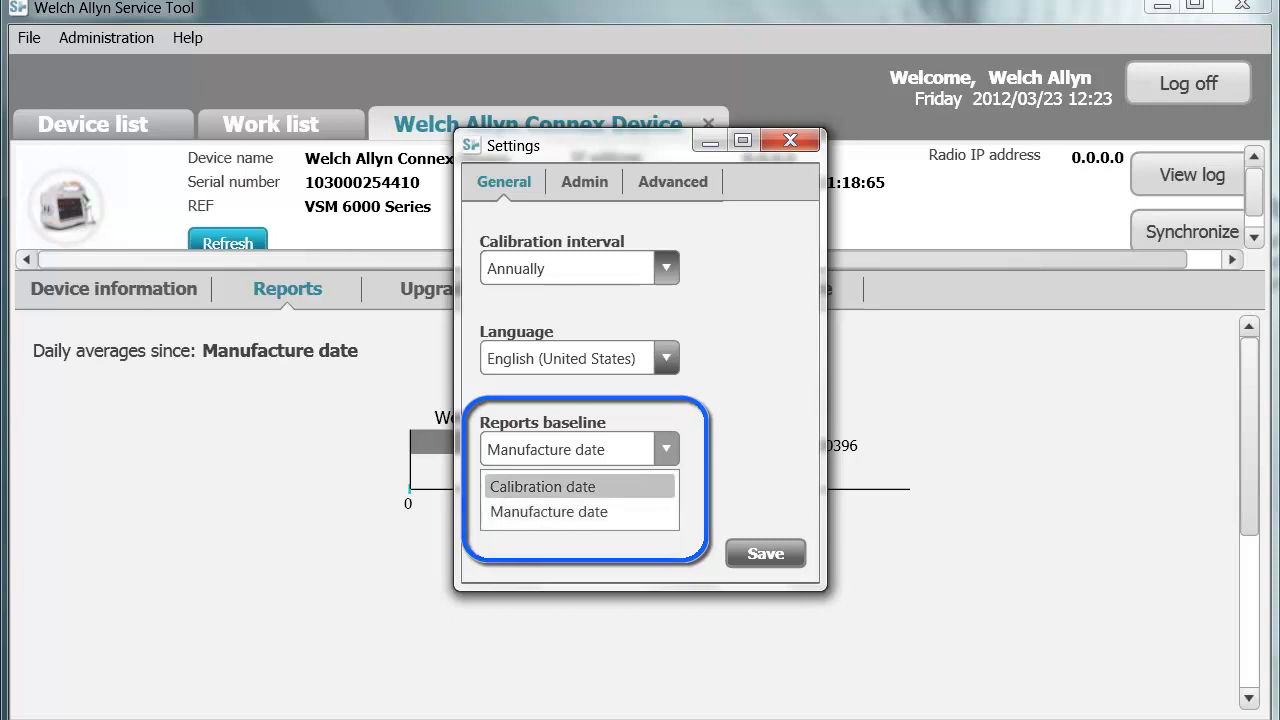
key("Return")
key("Return")
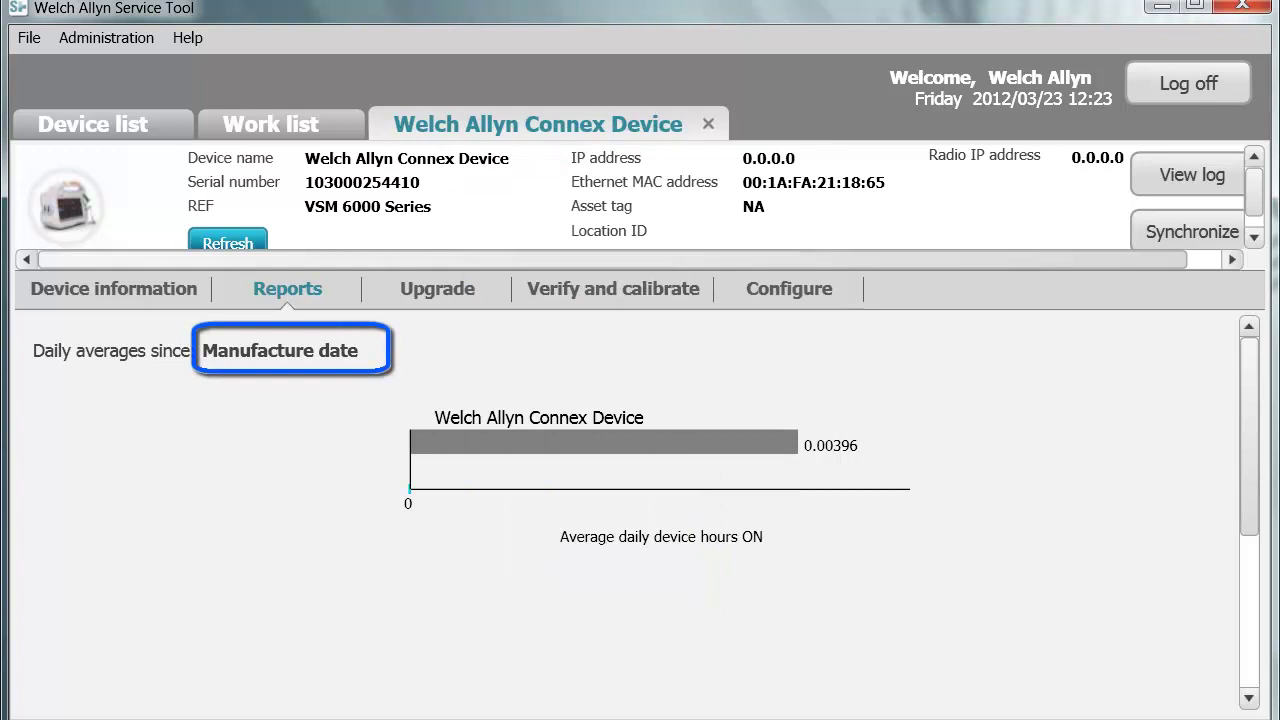
key("Tab")
key("Return")
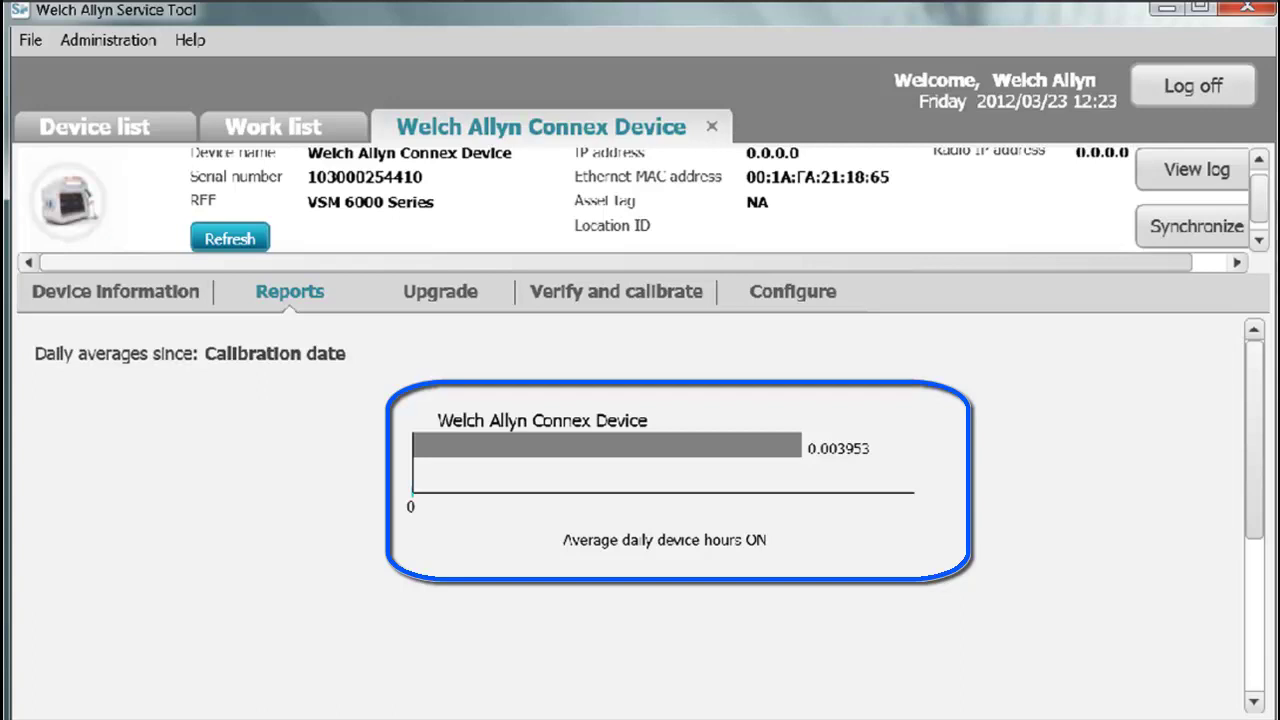
scroll(640, 510, "down", 2)
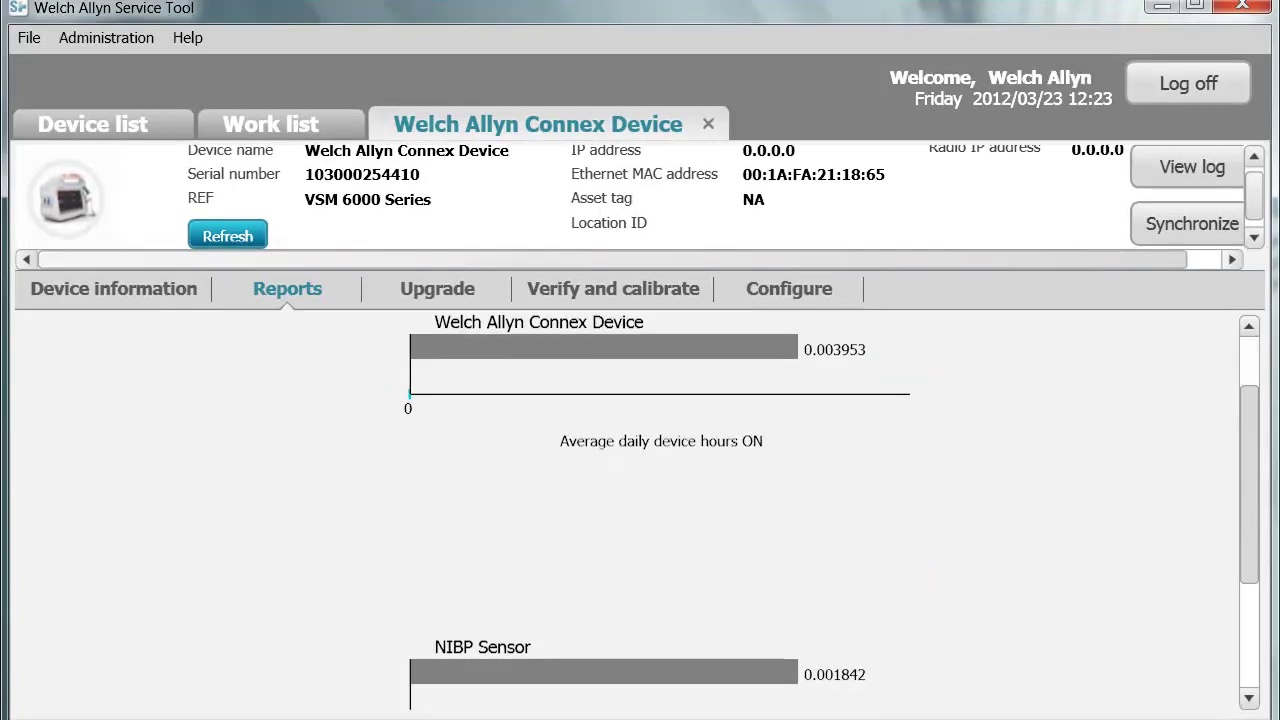
scroll(640, 510, "down", 2)
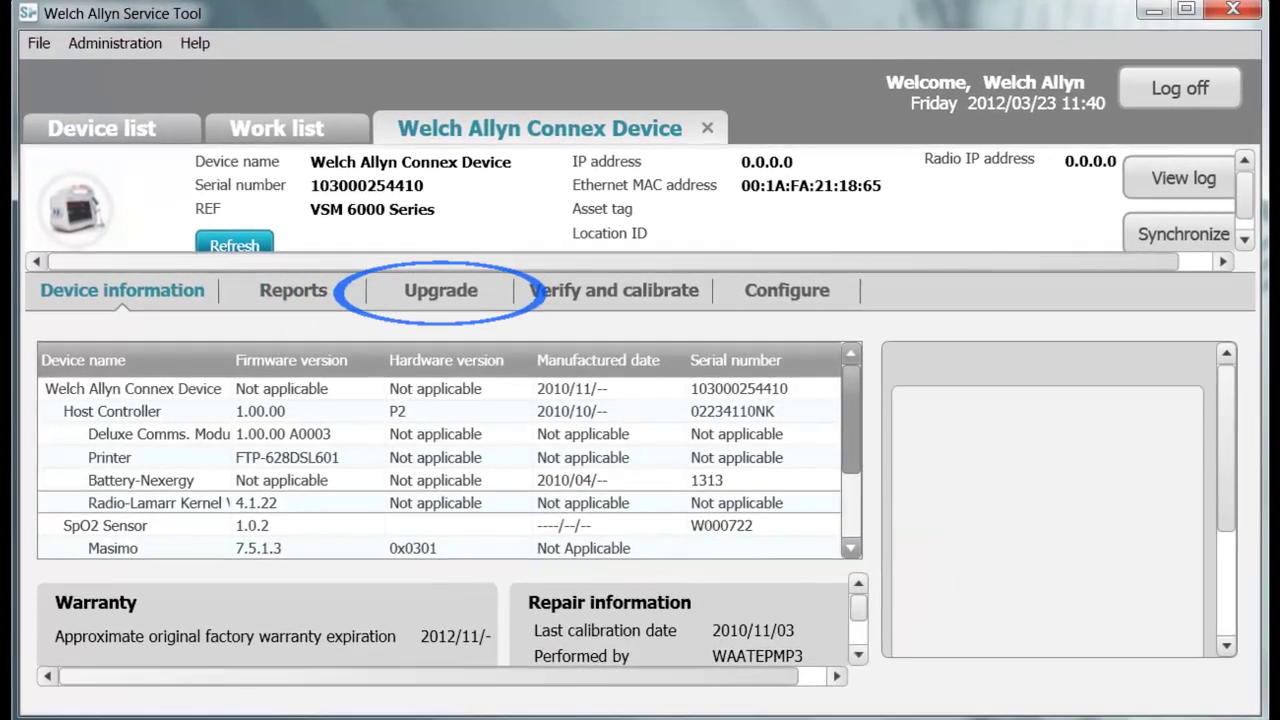
Step: Switch to the Upgrade tab to see the firmware upgrade options
left_click(437, 288)
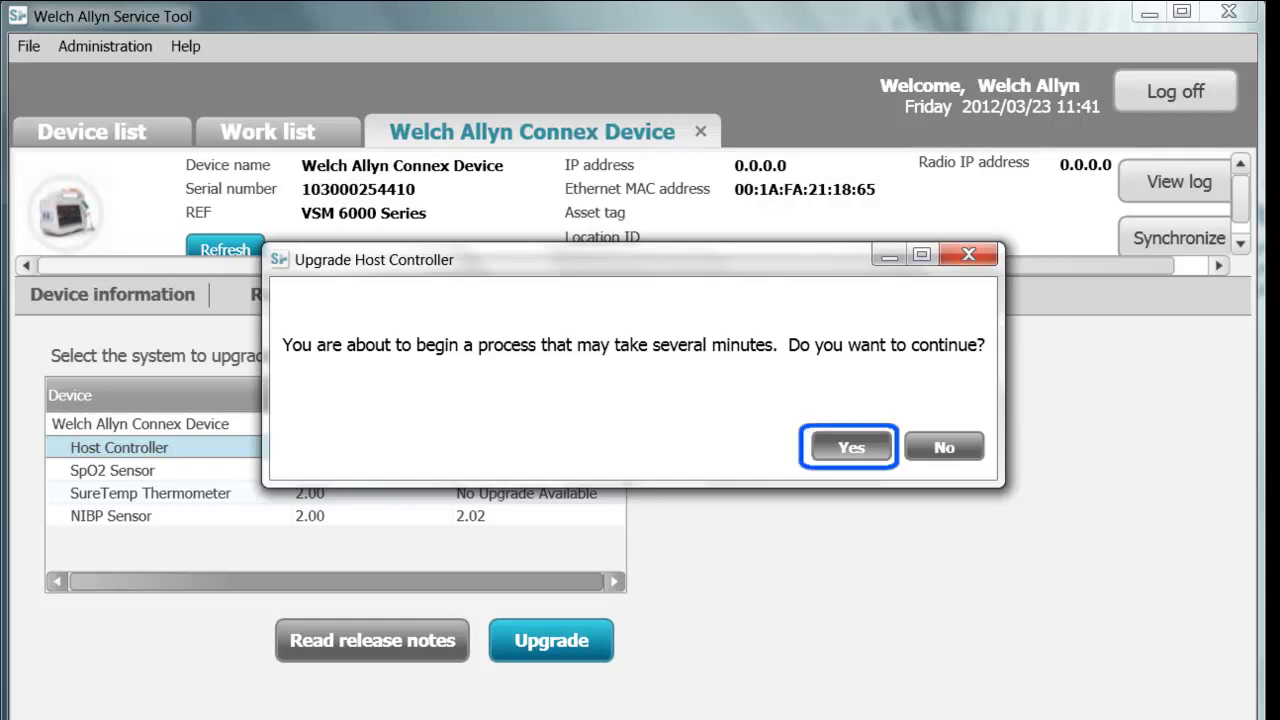
Step: Accept Yes to start the Host Controller firmware upgrade
key("Return")
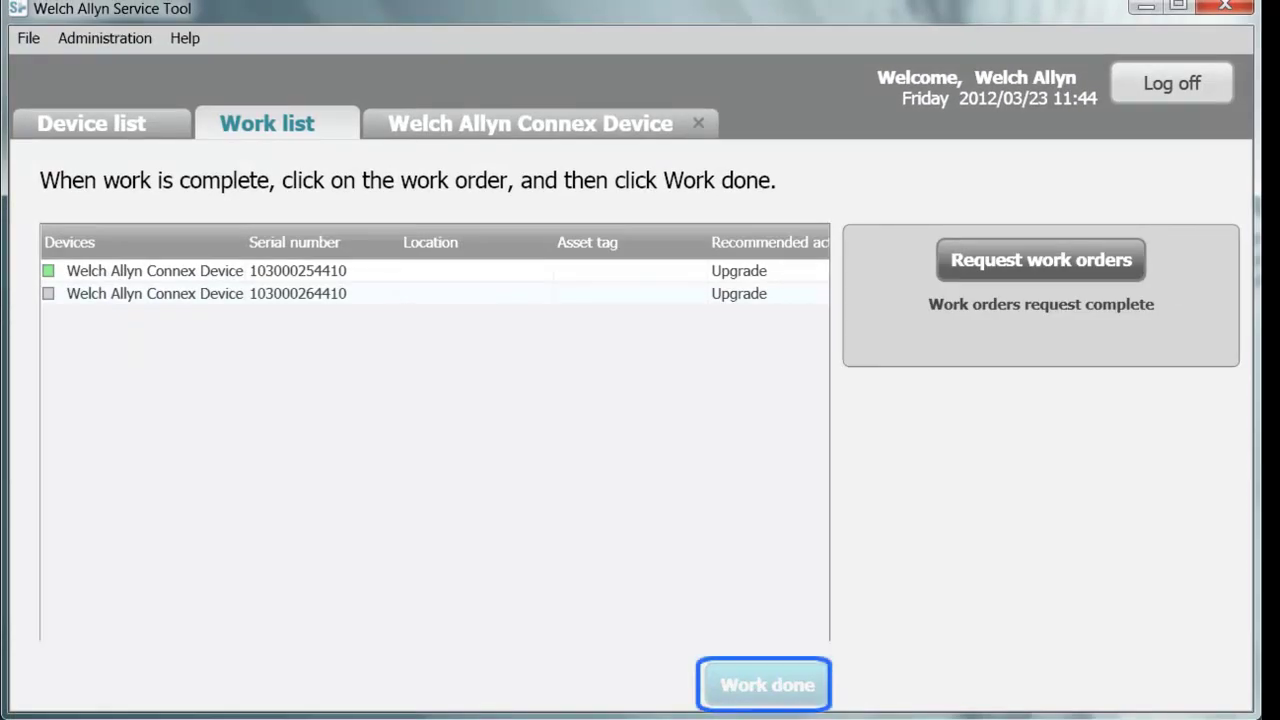
Step: Mark the first Connex work order as Work done and confirm its removal
left_click(155, 270)
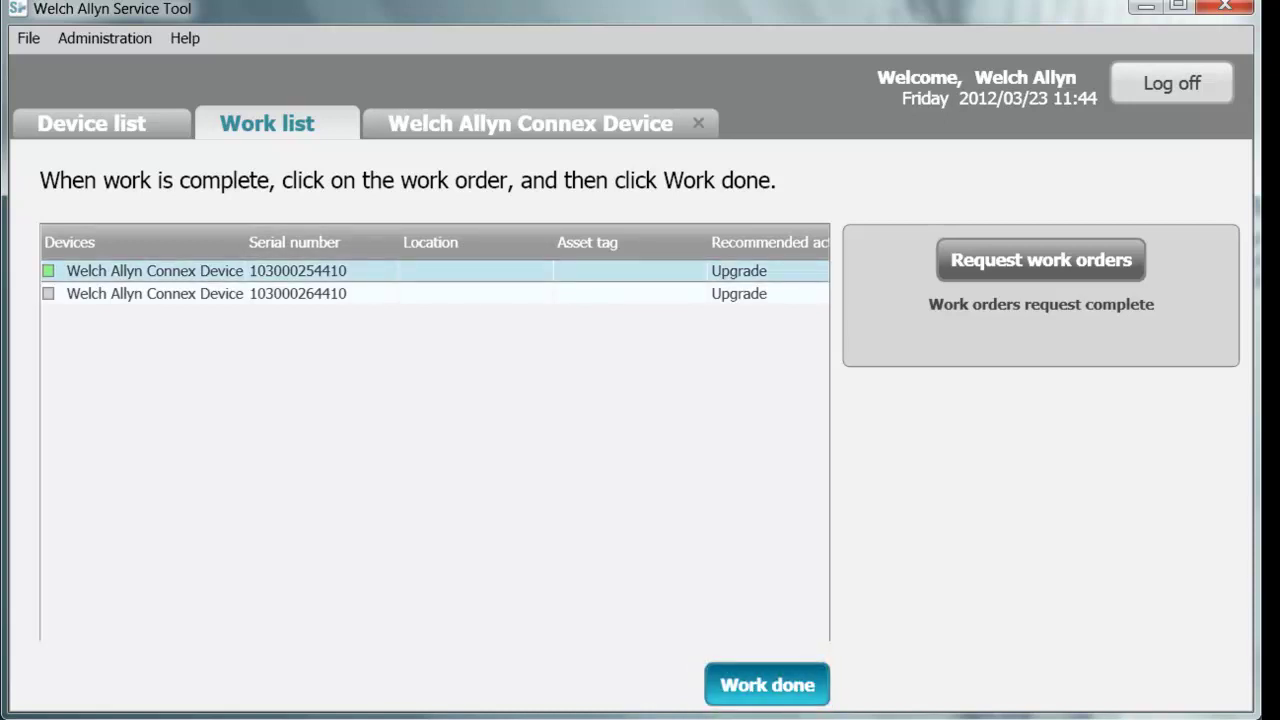
left_click(767, 684)
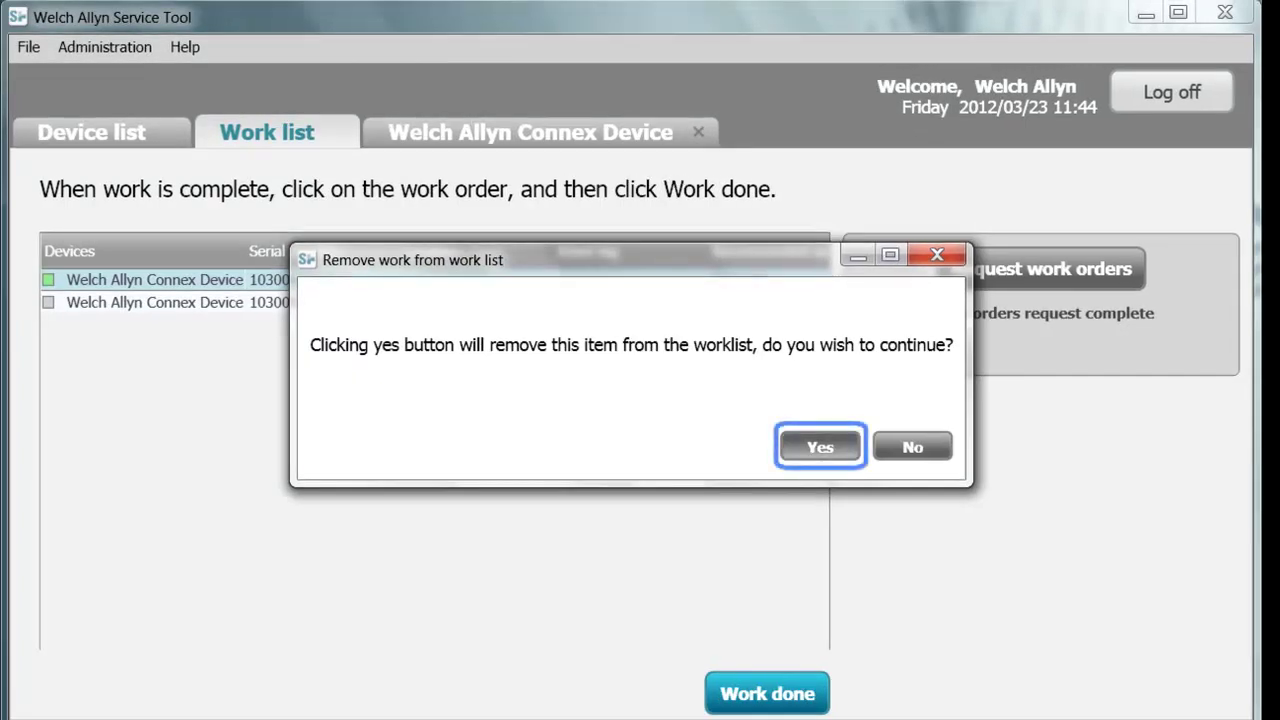
left_click(820, 446)
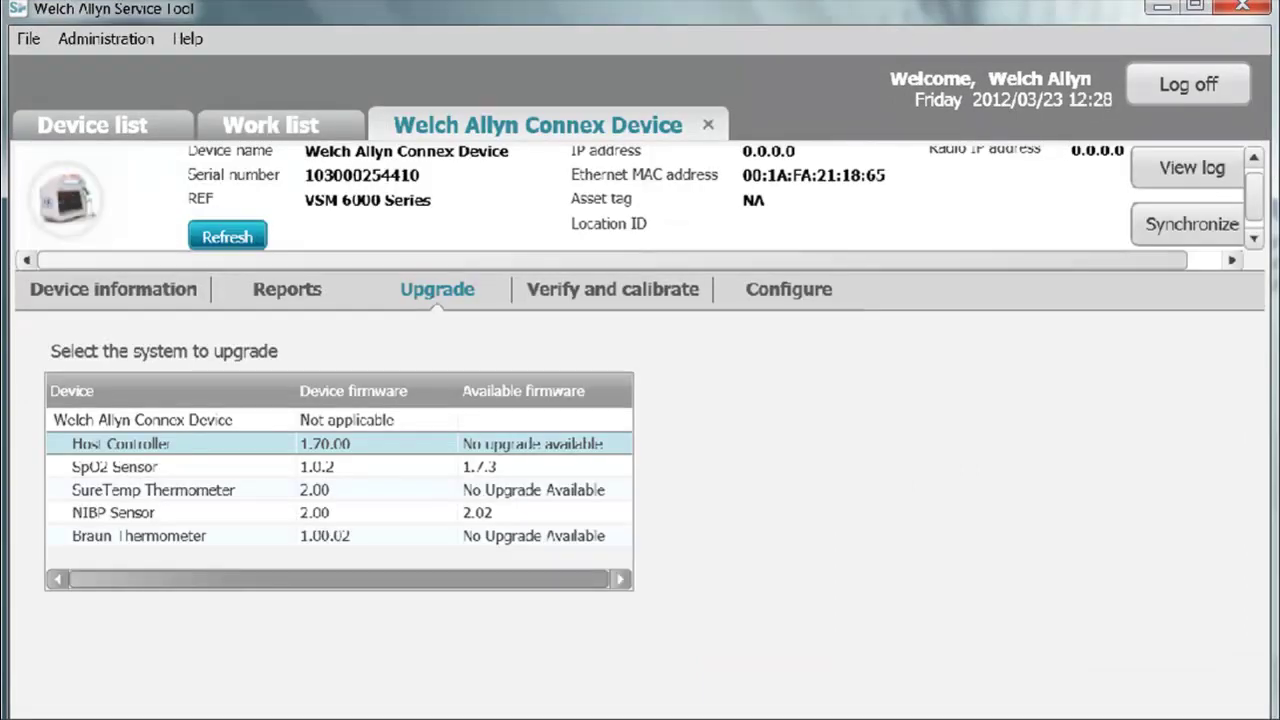
Step: On Configure, save Location ID 'Desk' and asset tag 123405, then open Change... settings
left_click(788, 288)
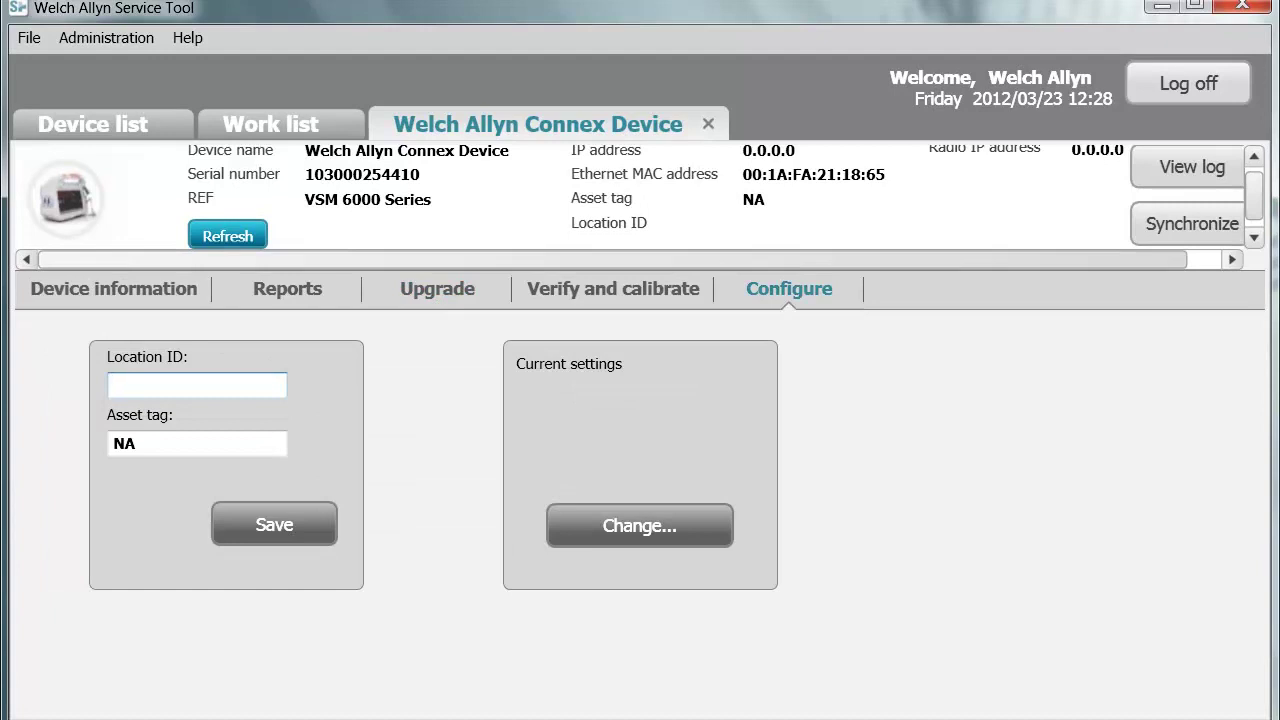
type("Desk")
key("Tab")
type("123405")
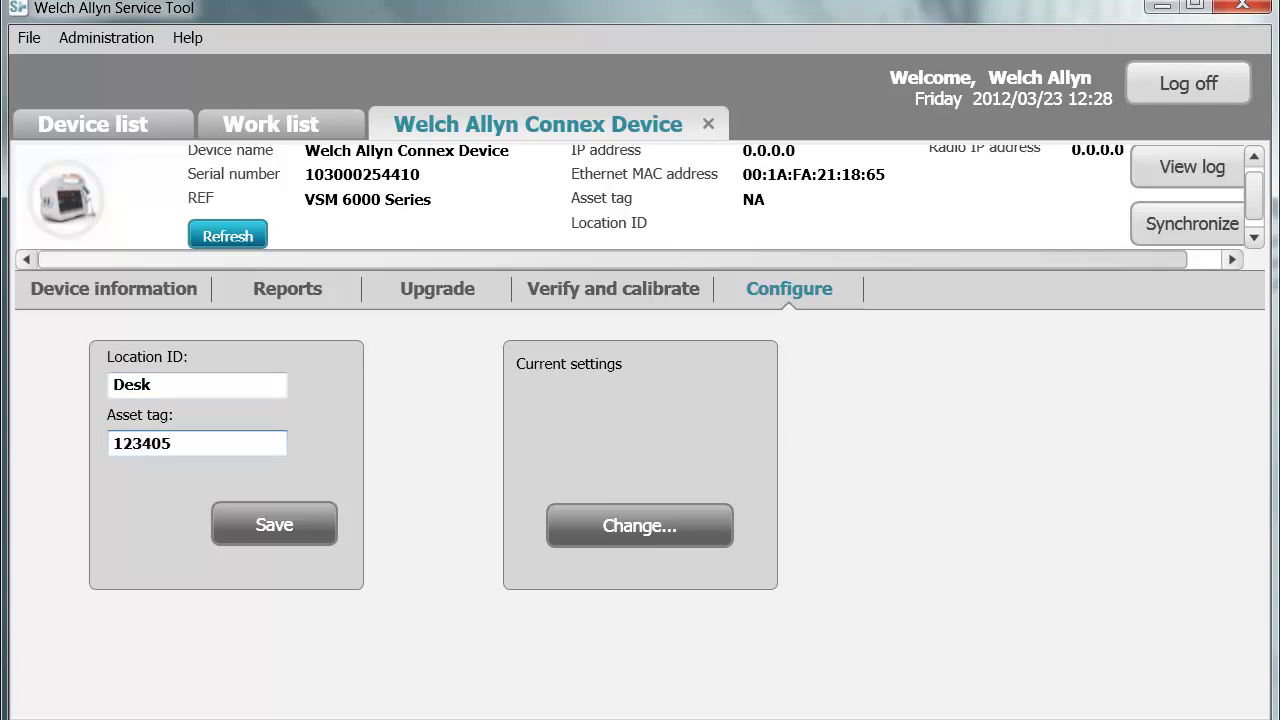
key("Return")
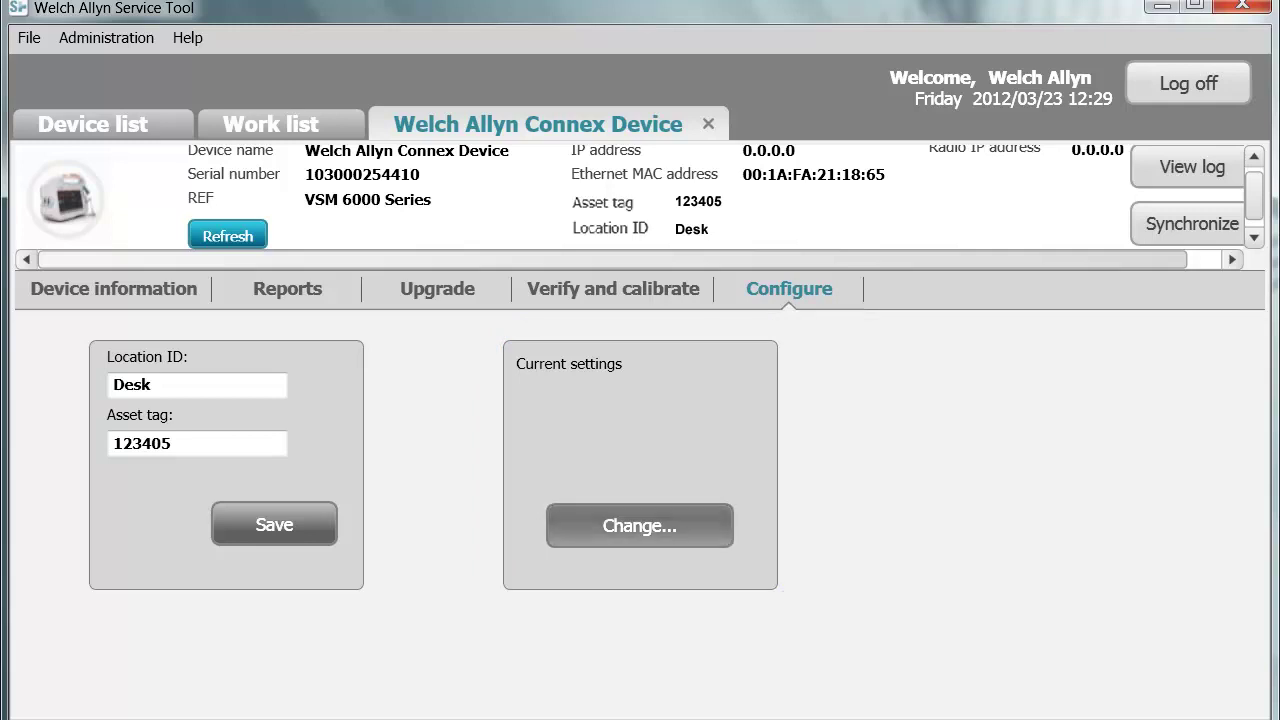
left_click(639, 525)
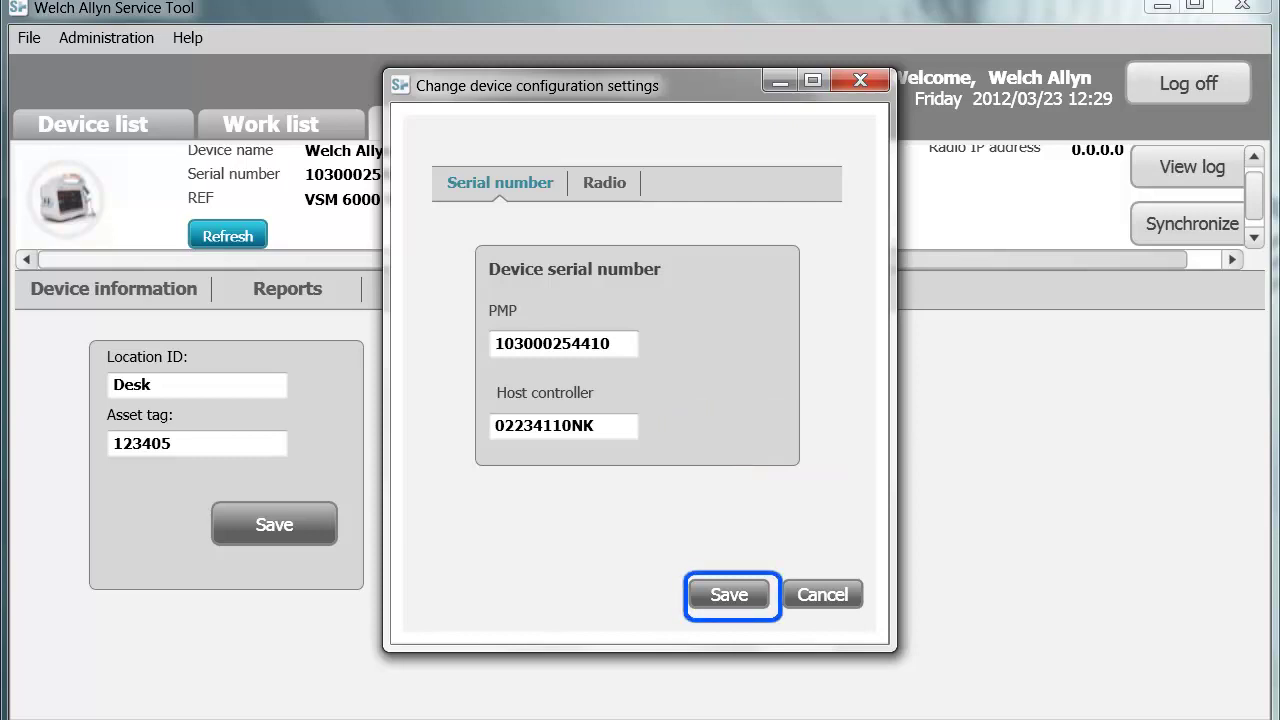
Step: Select the Host controller serial 02234110NK and view the Radio configuration settings
double_click(544, 426)
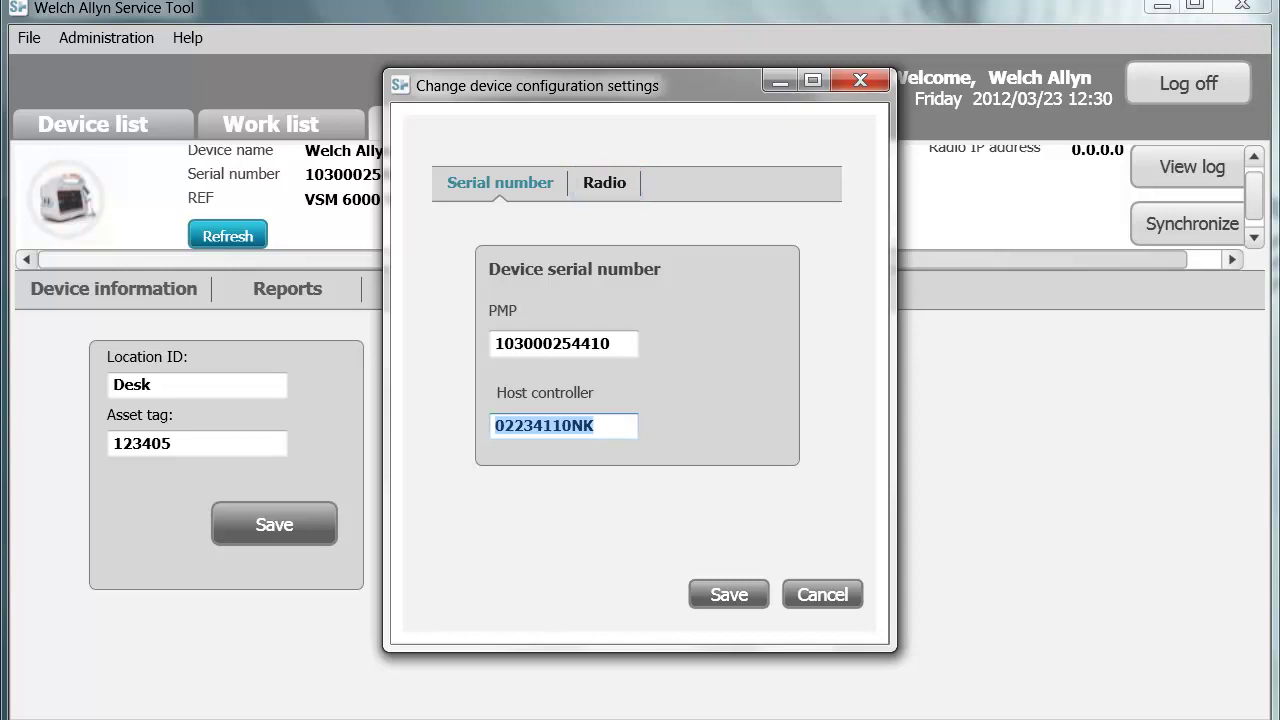
left_click(604, 182)
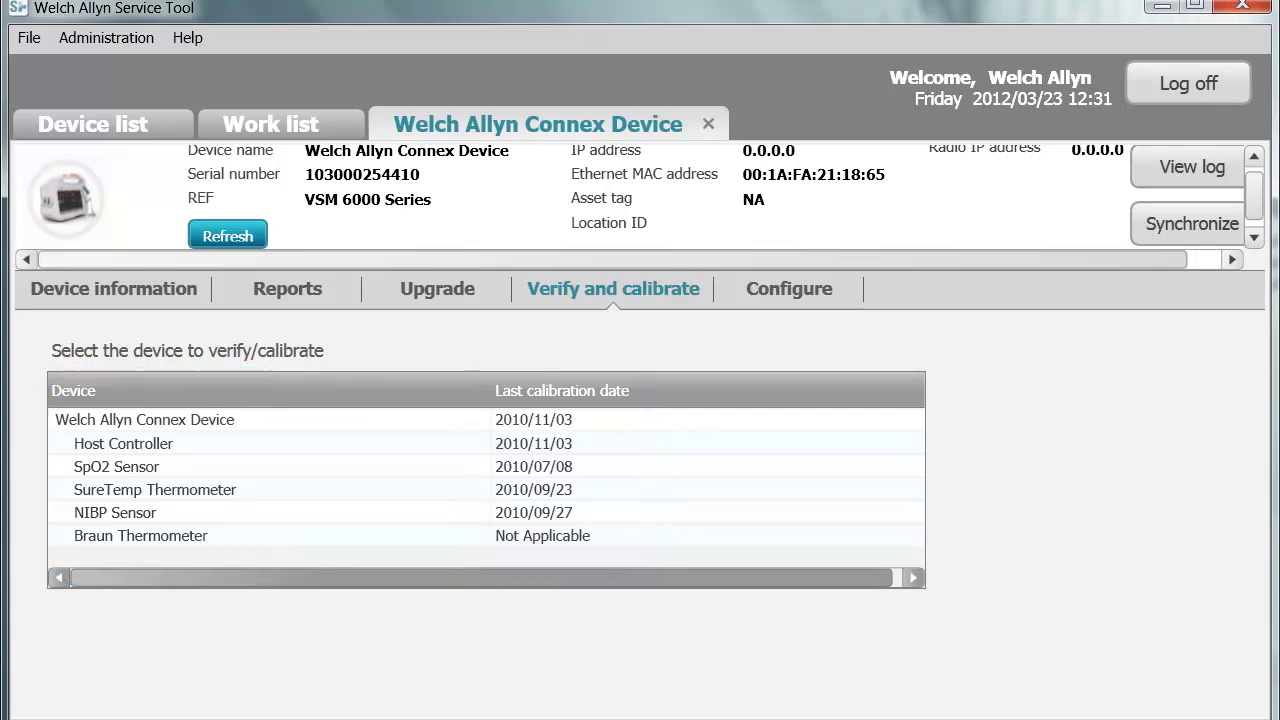
Step: Select each component in turn, ending on Braun Thermometer, which offers only Verify
left_click(145, 419)
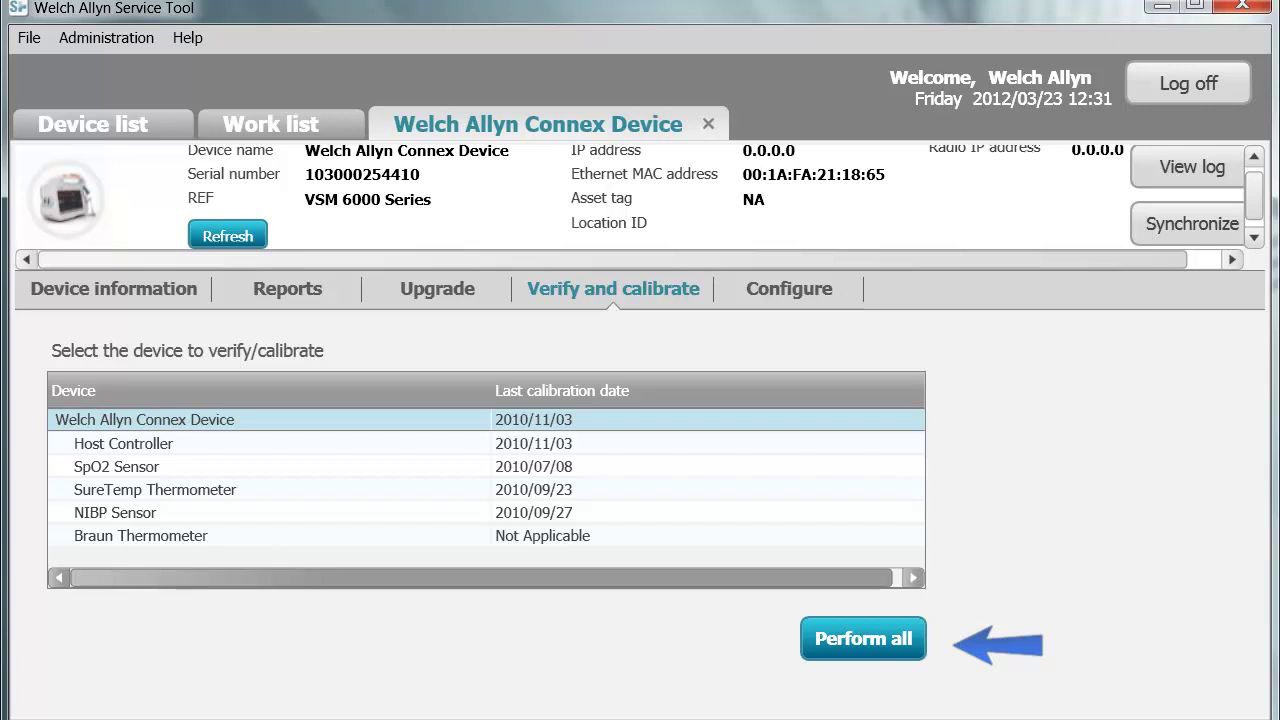
left_click(123, 443)
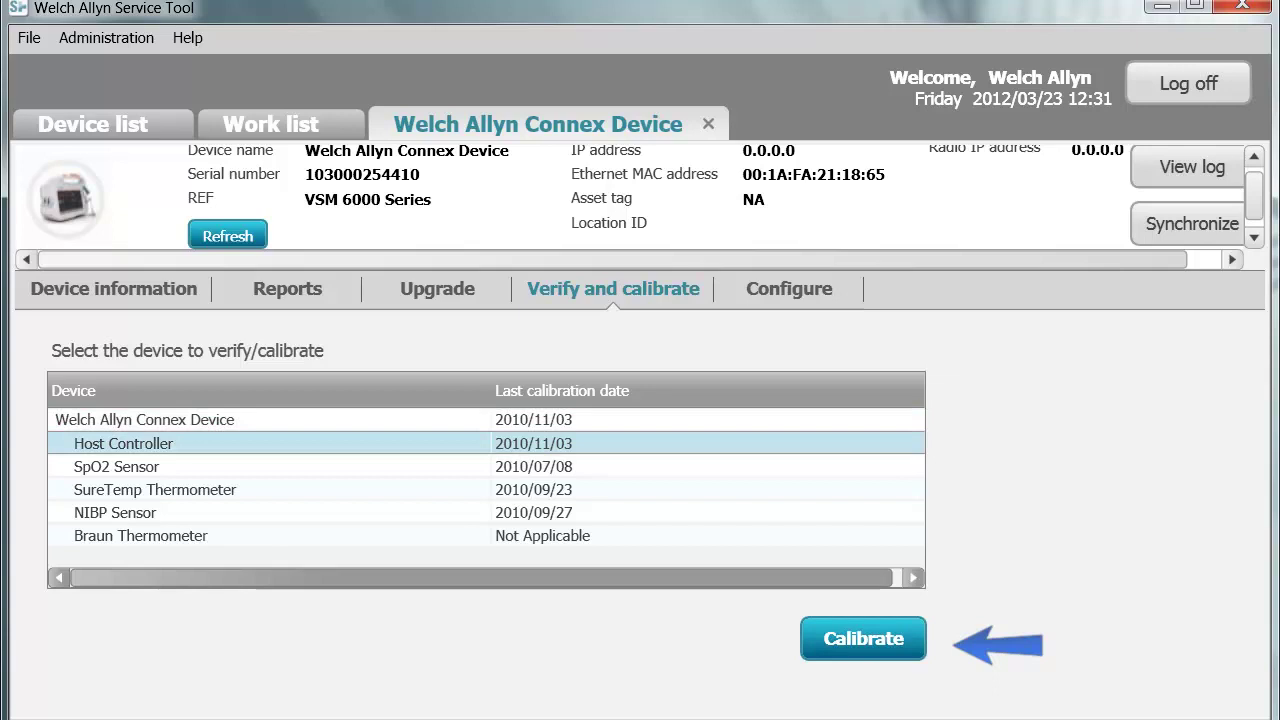
left_click(116, 466)
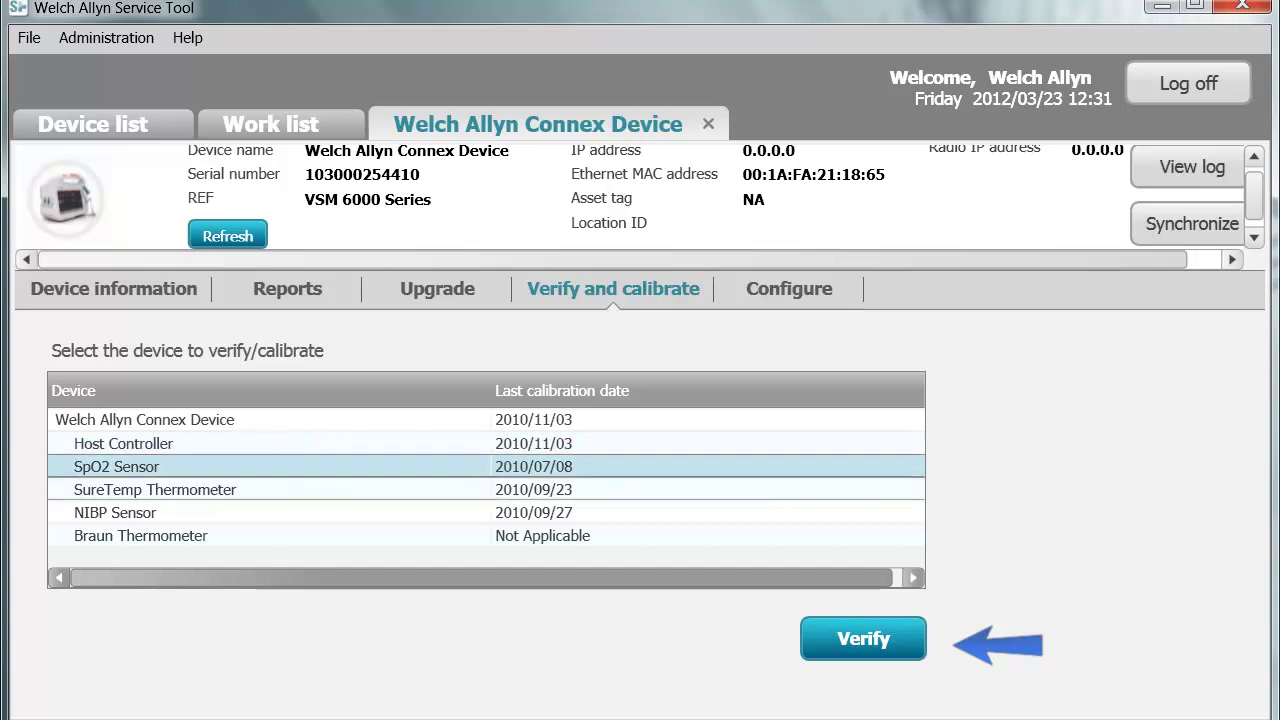
left_click(155, 489)
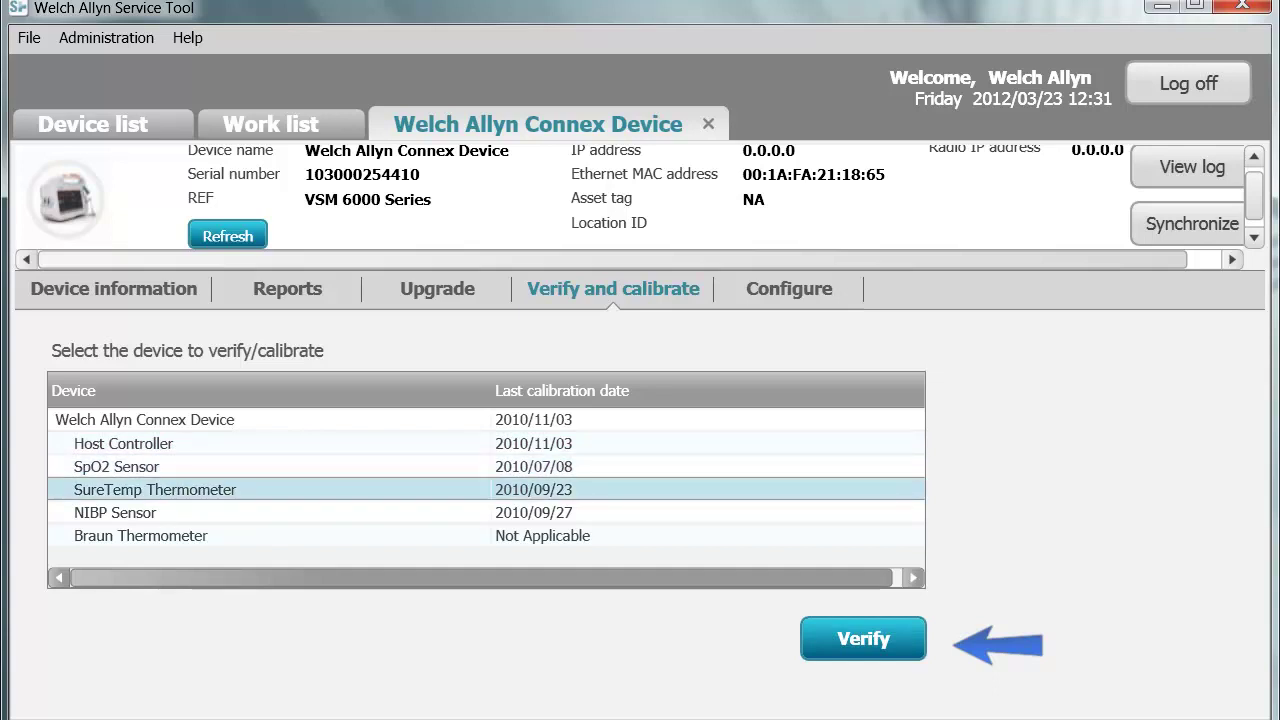
left_click(115, 512)
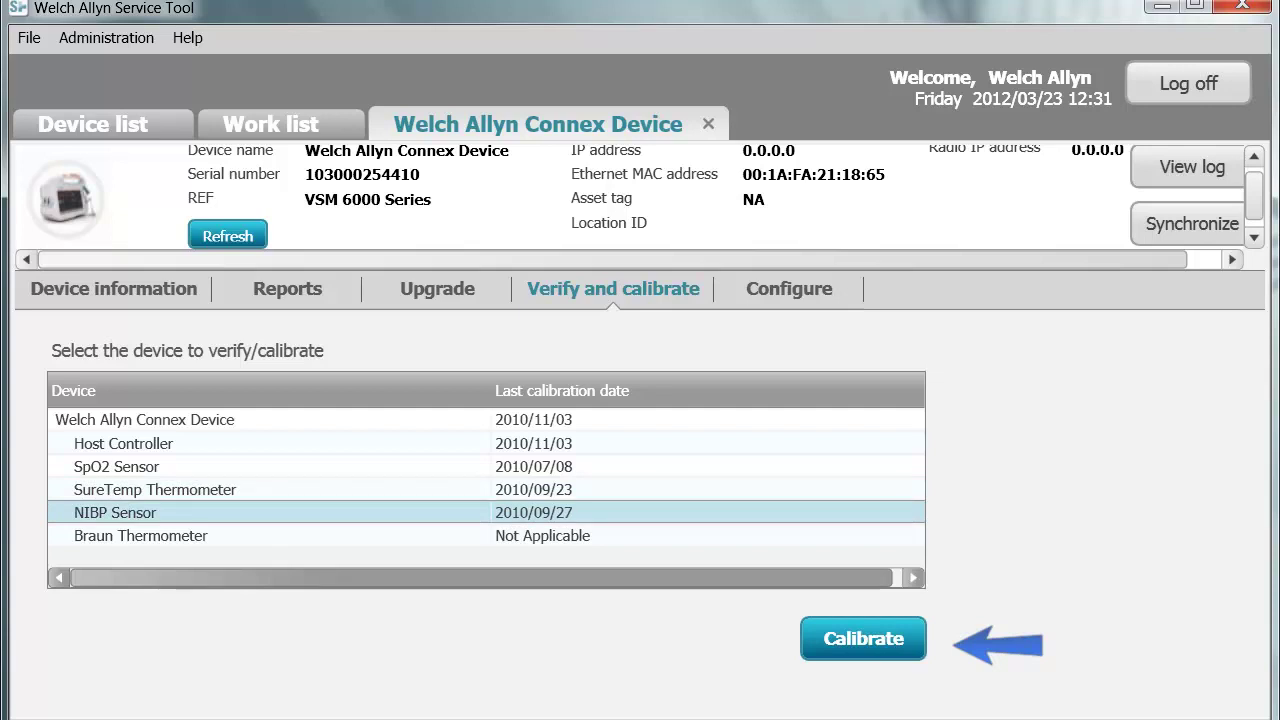
left_click(140, 535)
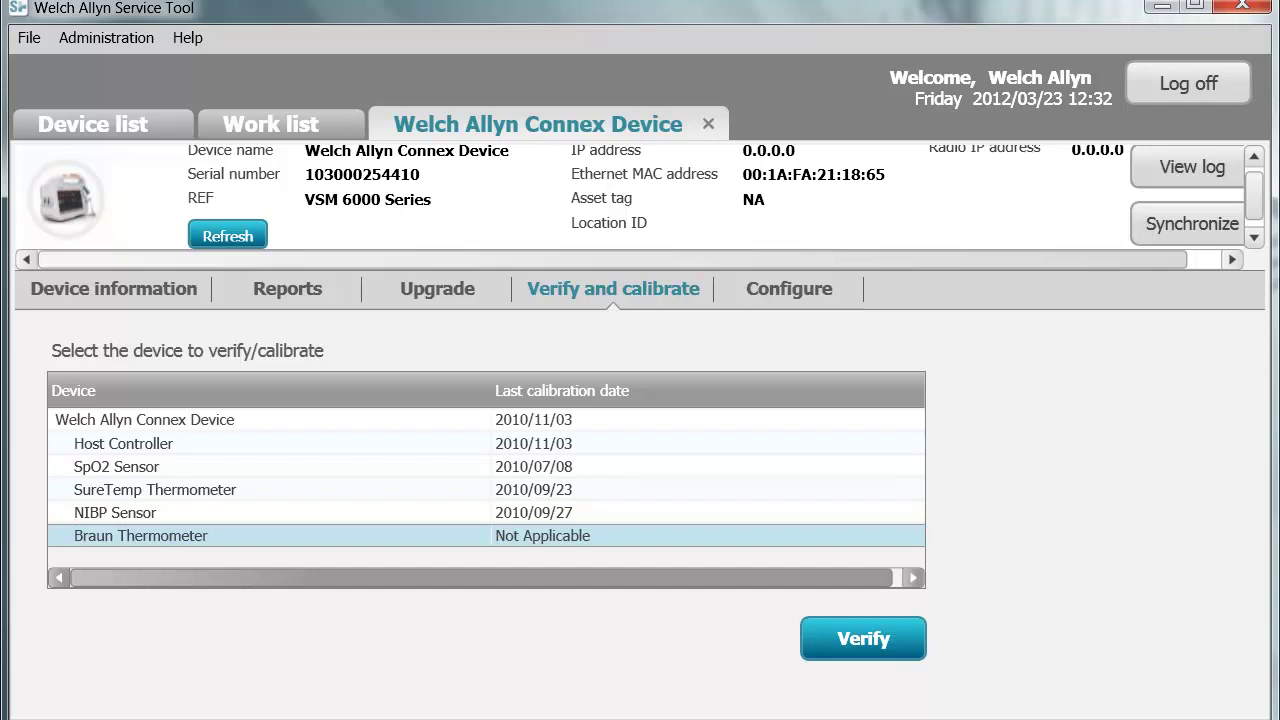
Step: Show NIBP Sensor details on Device information: leak, over-pressure and accuracy tests
left_click(114, 288)
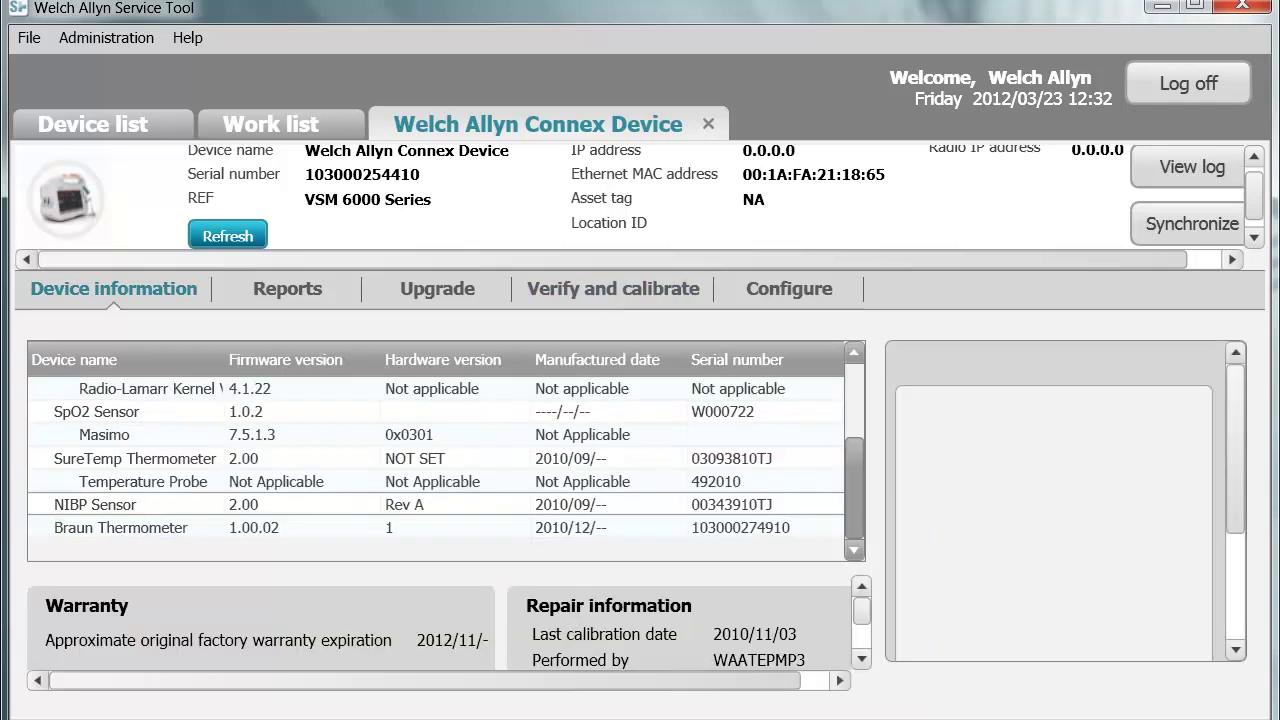
left_click(95, 504)
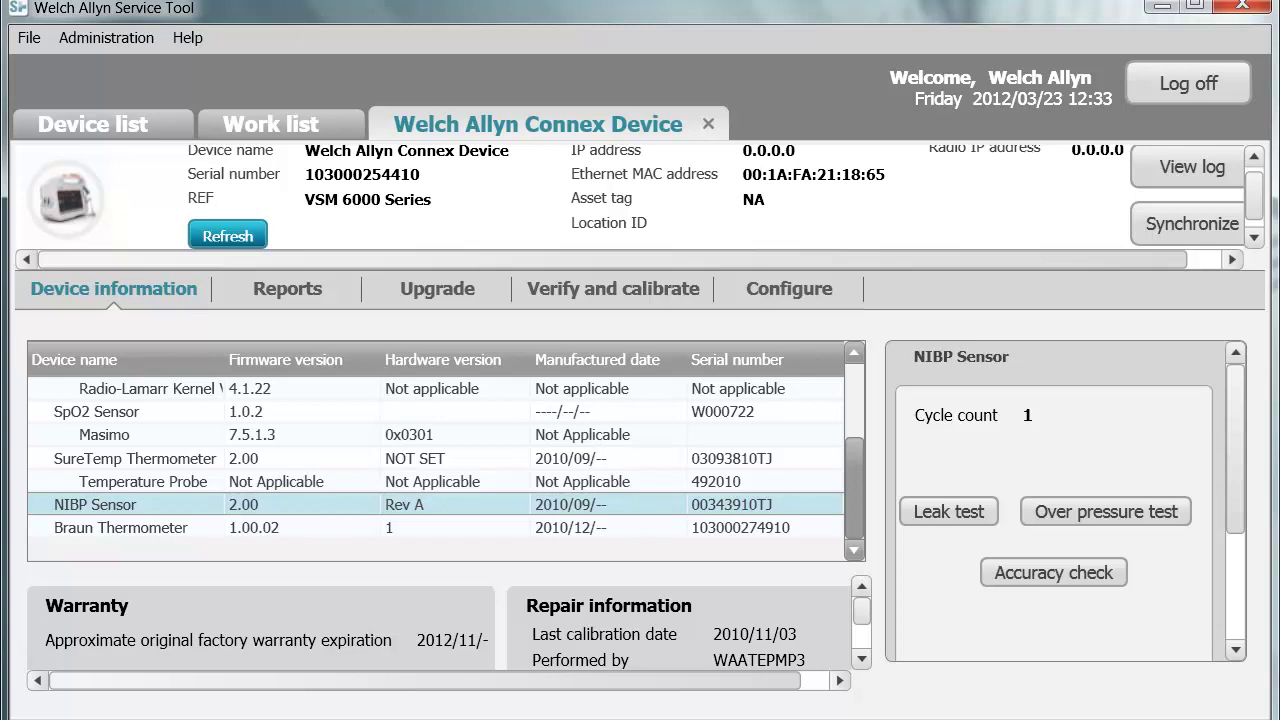
left_click(187, 37)
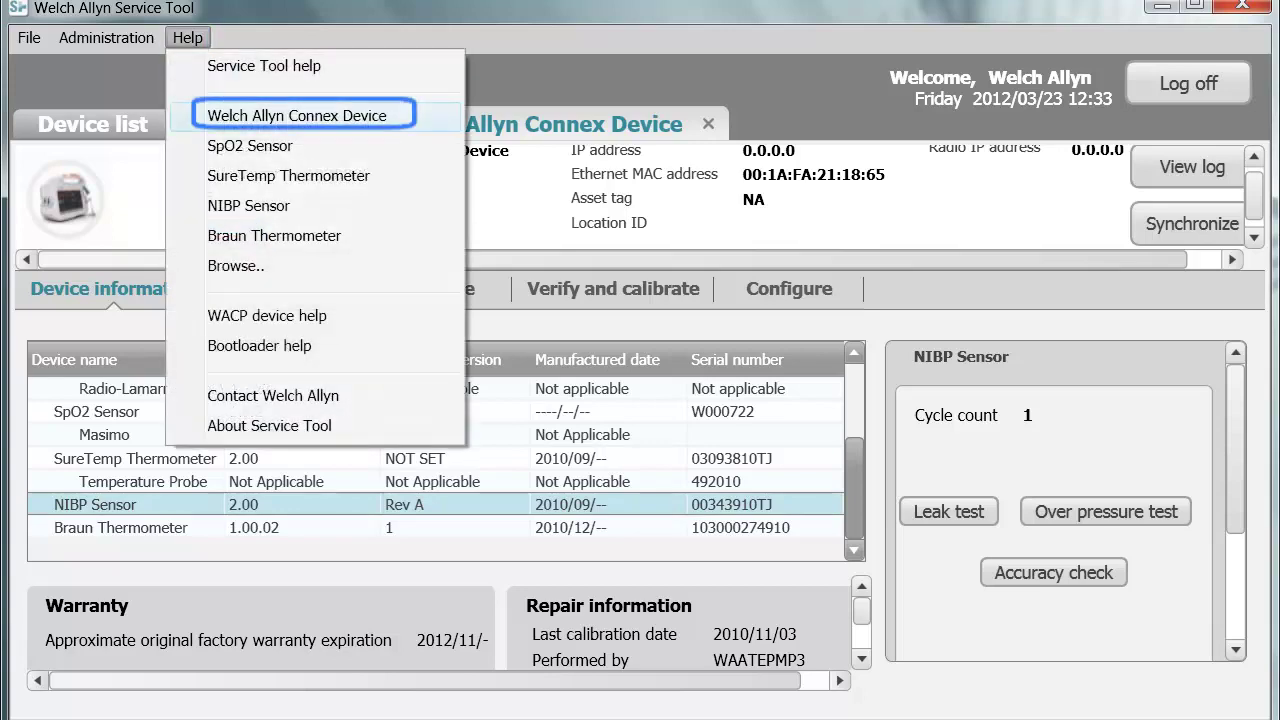
Step: Open Connex device help and scroll the NIBP basic functional-test setup topic to its Setup diagram
key("Return")
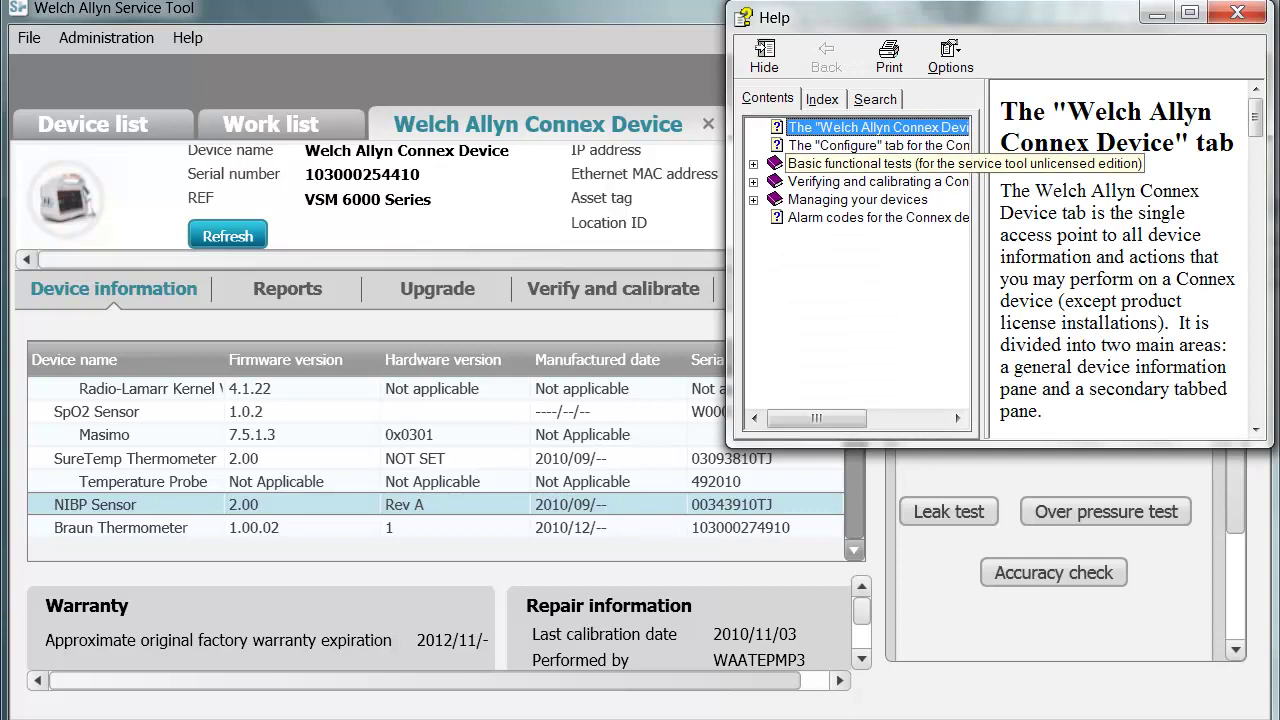
left_click(860, 163)
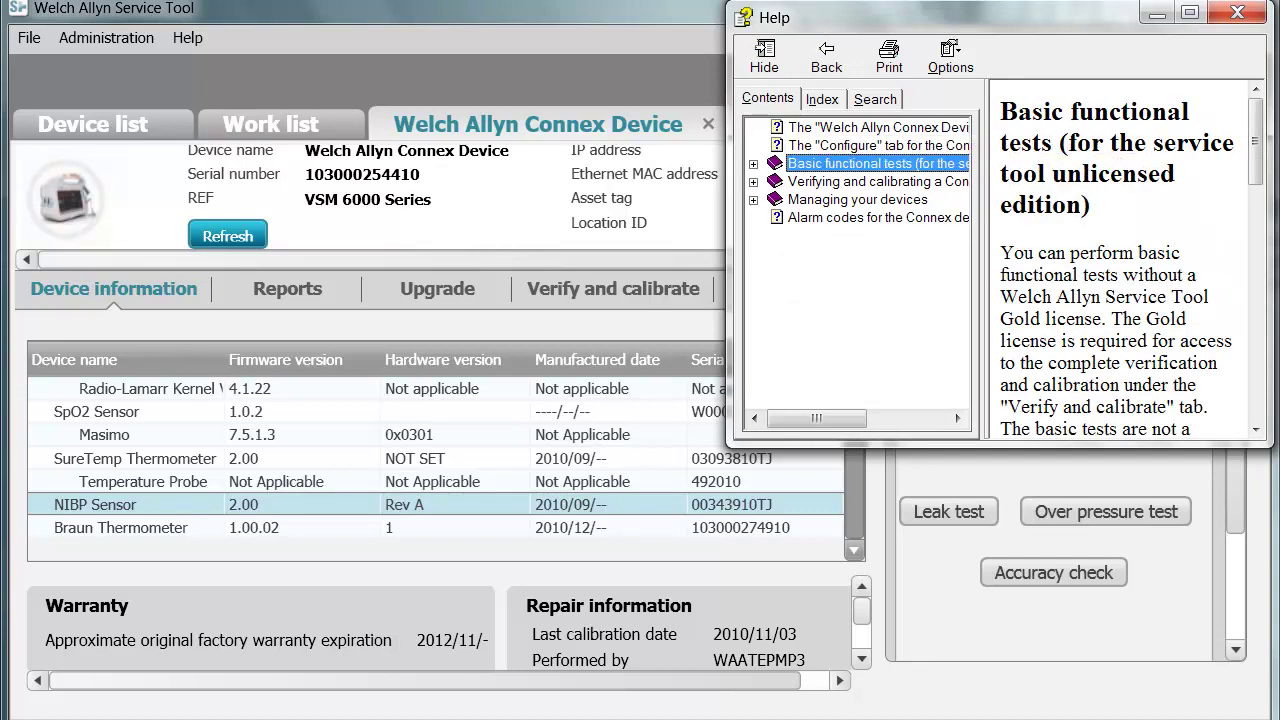
left_click(540, 186)
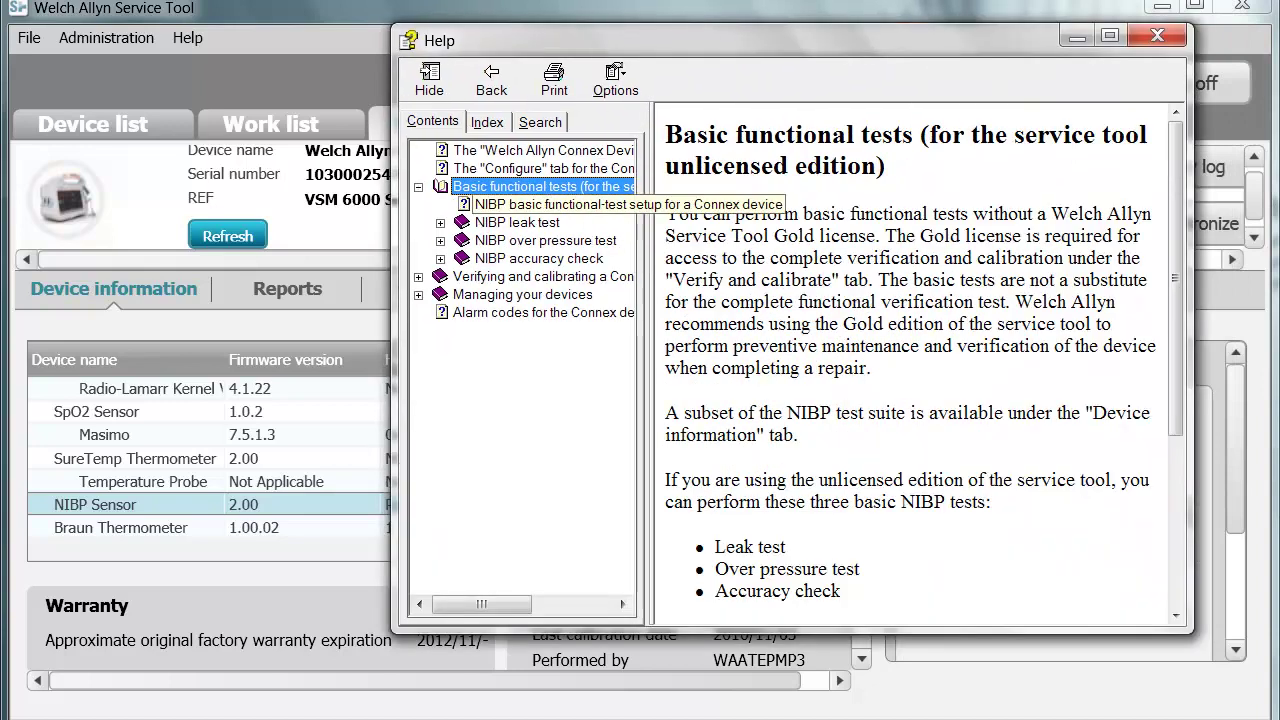
left_click(540, 204)
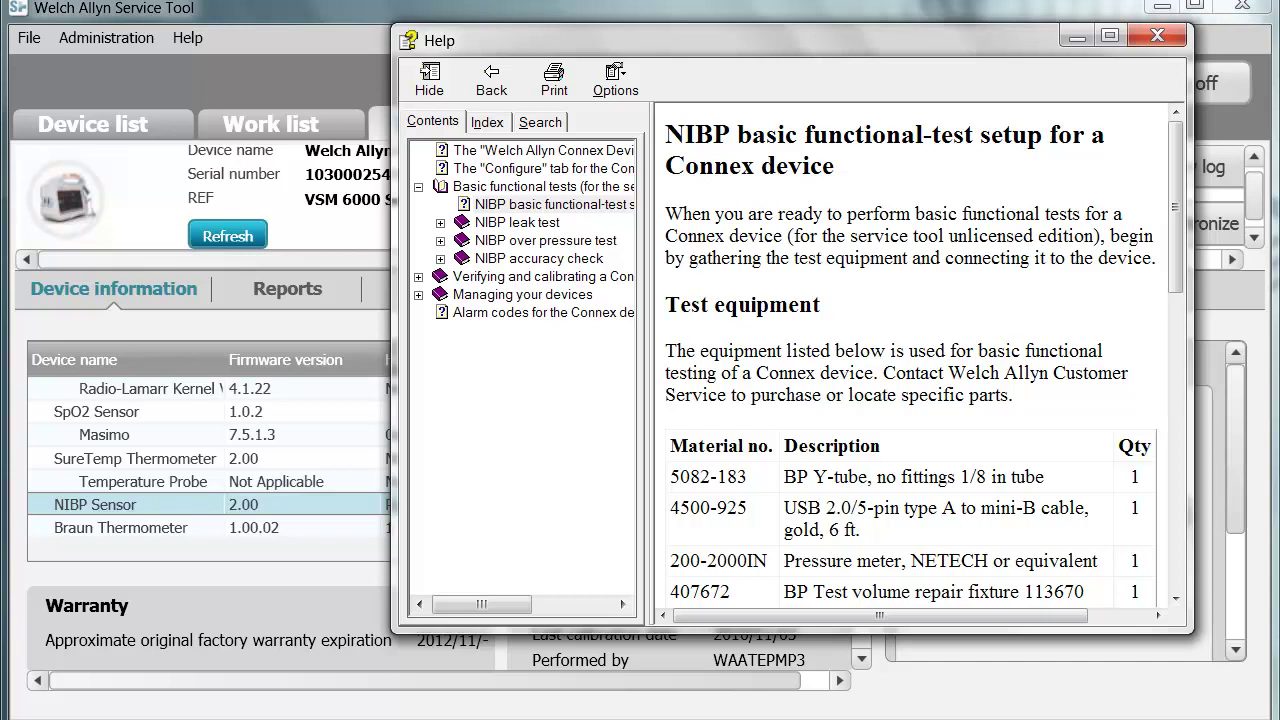
scroll(910, 355, "down", 4)
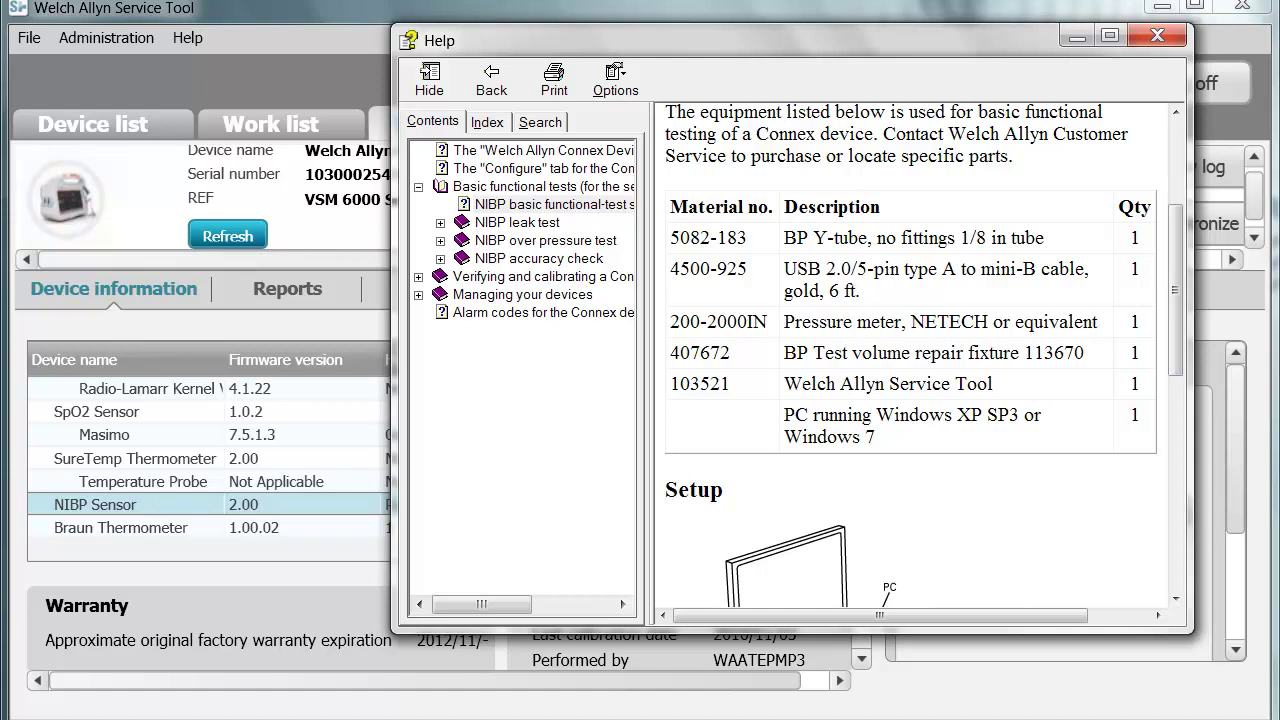
scroll(1175, 290, "down", 3)
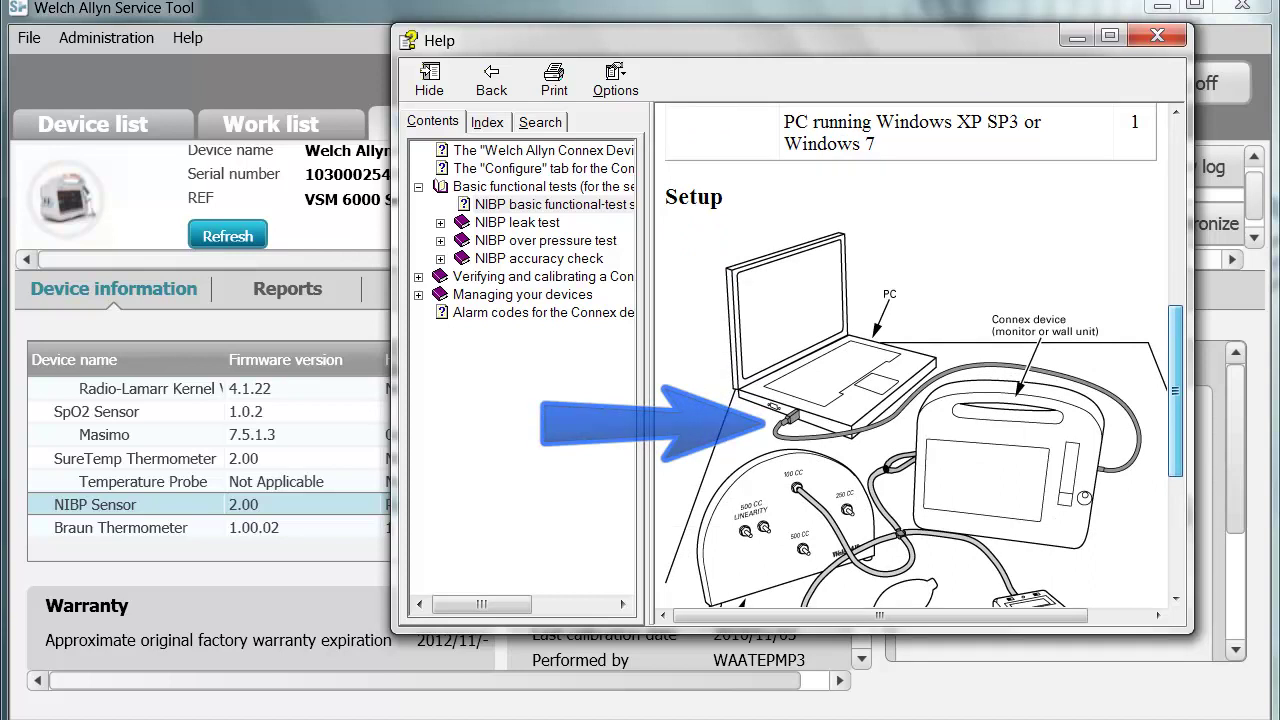
scroll(924, 356, "down", 1)
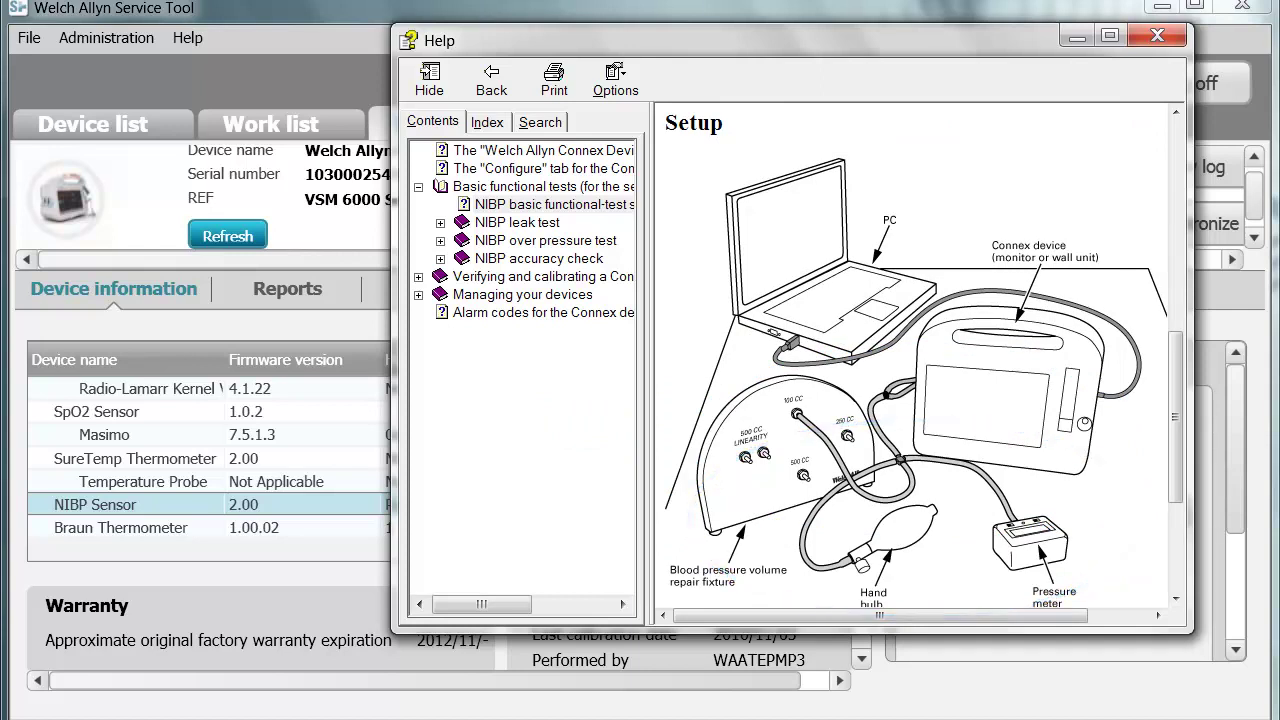
Step: Read the 'Perform an NIBP leak test' help topic, then close Help
left_click(517, 222)
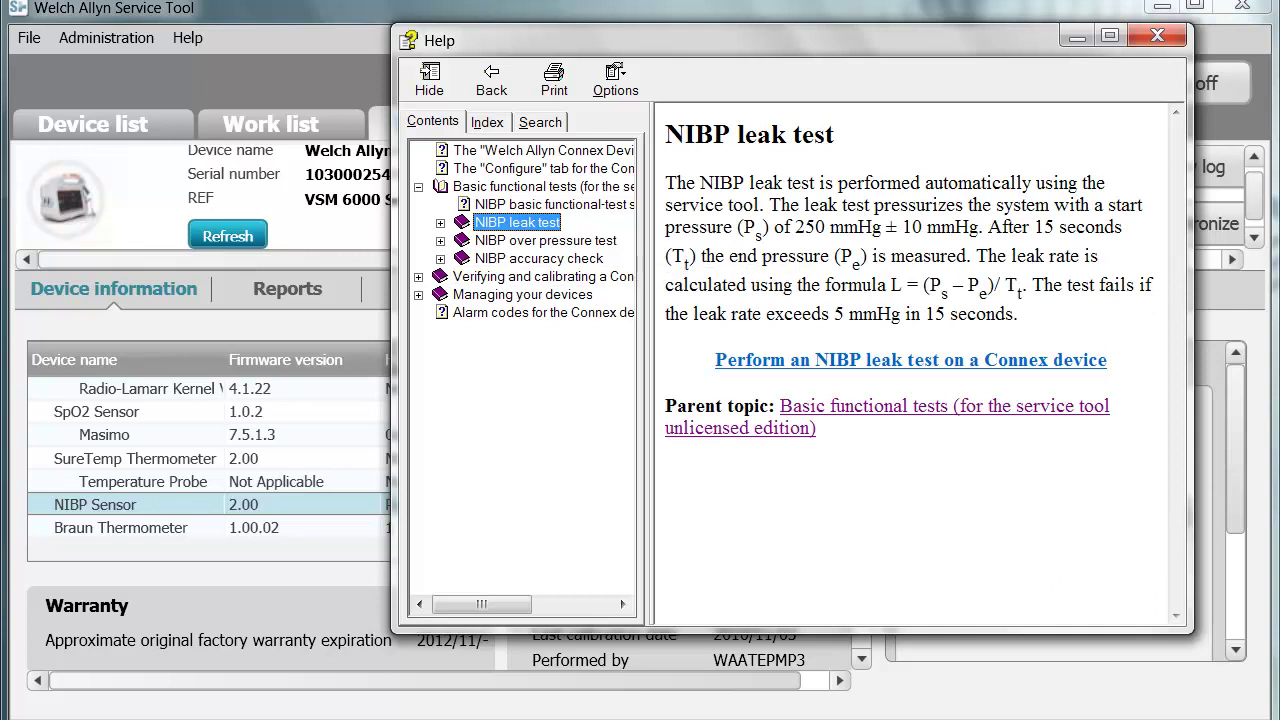
left_click(440, 222)
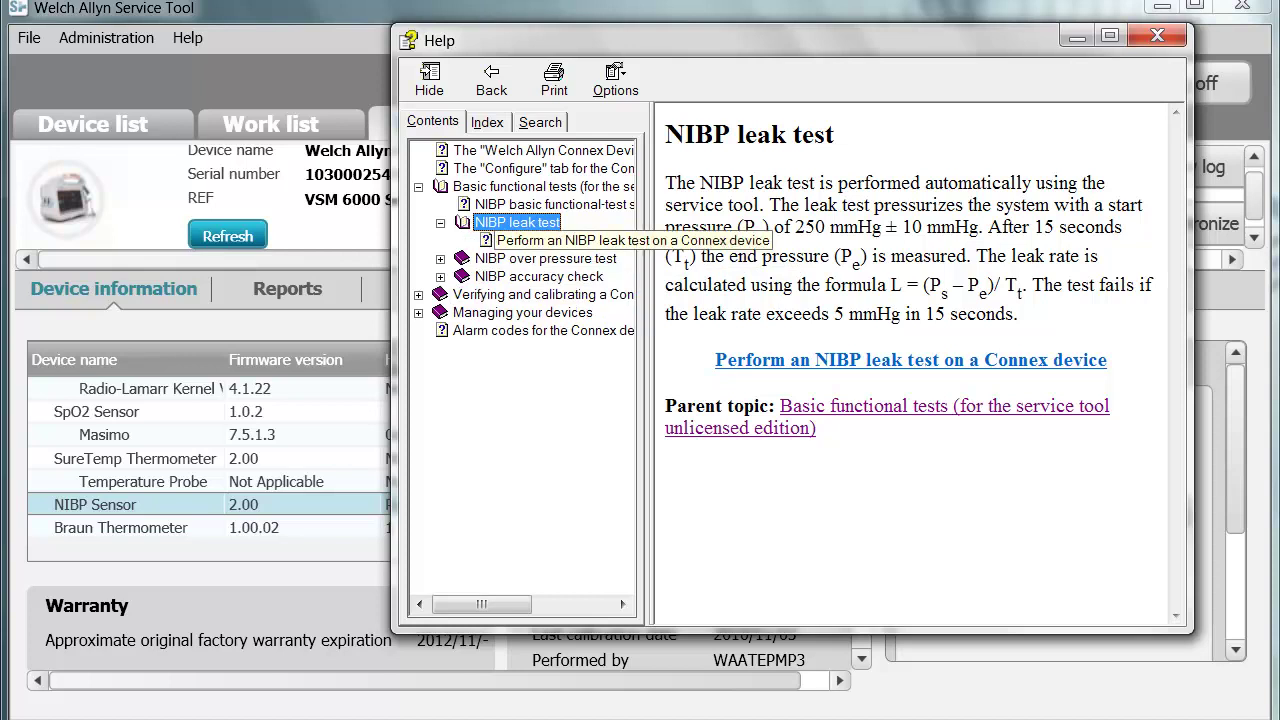
left_click(540, 240)
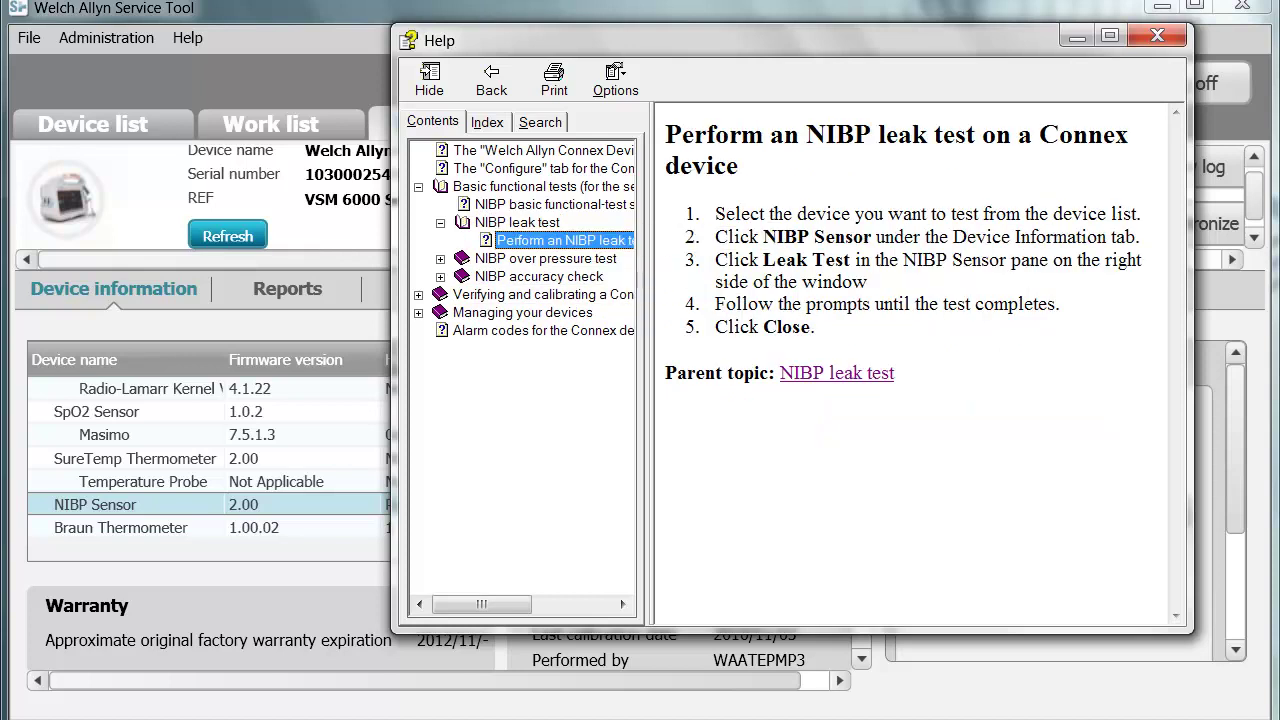
key("alt+F4")
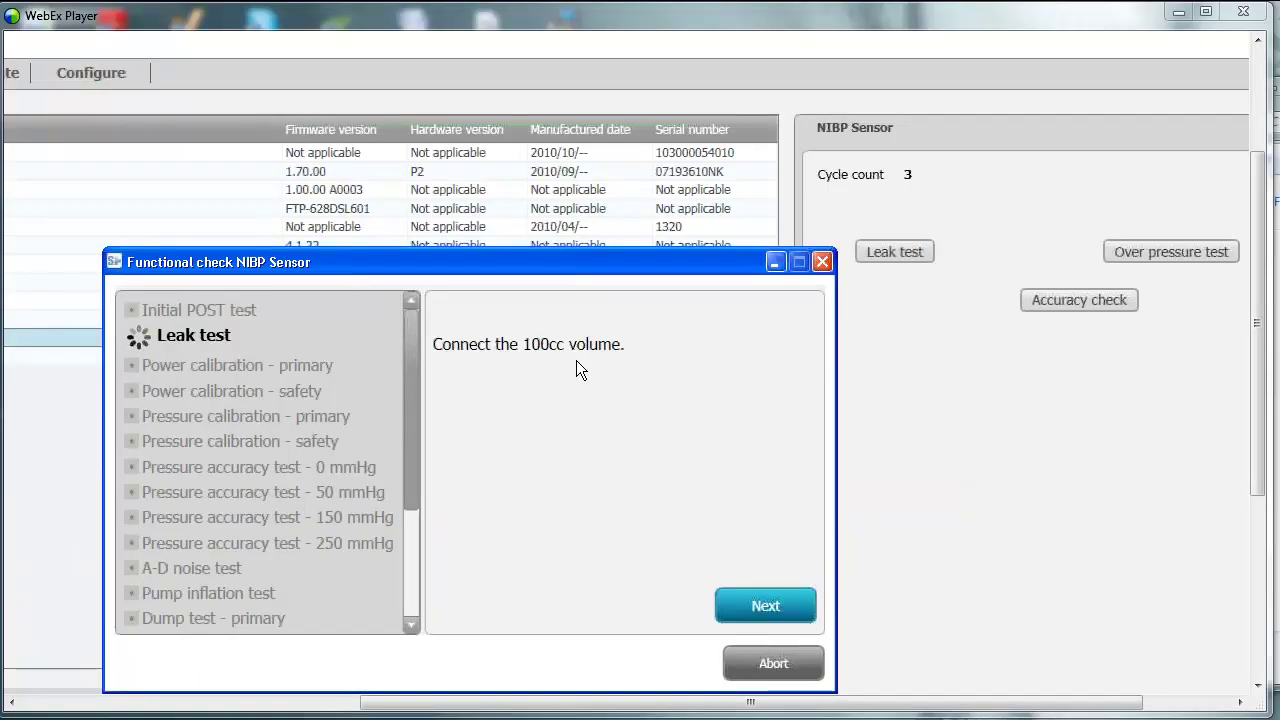
Step: Run the NIBP leak test with the 100cc volume, re-running after failure until it passes
left_click(737, 602)
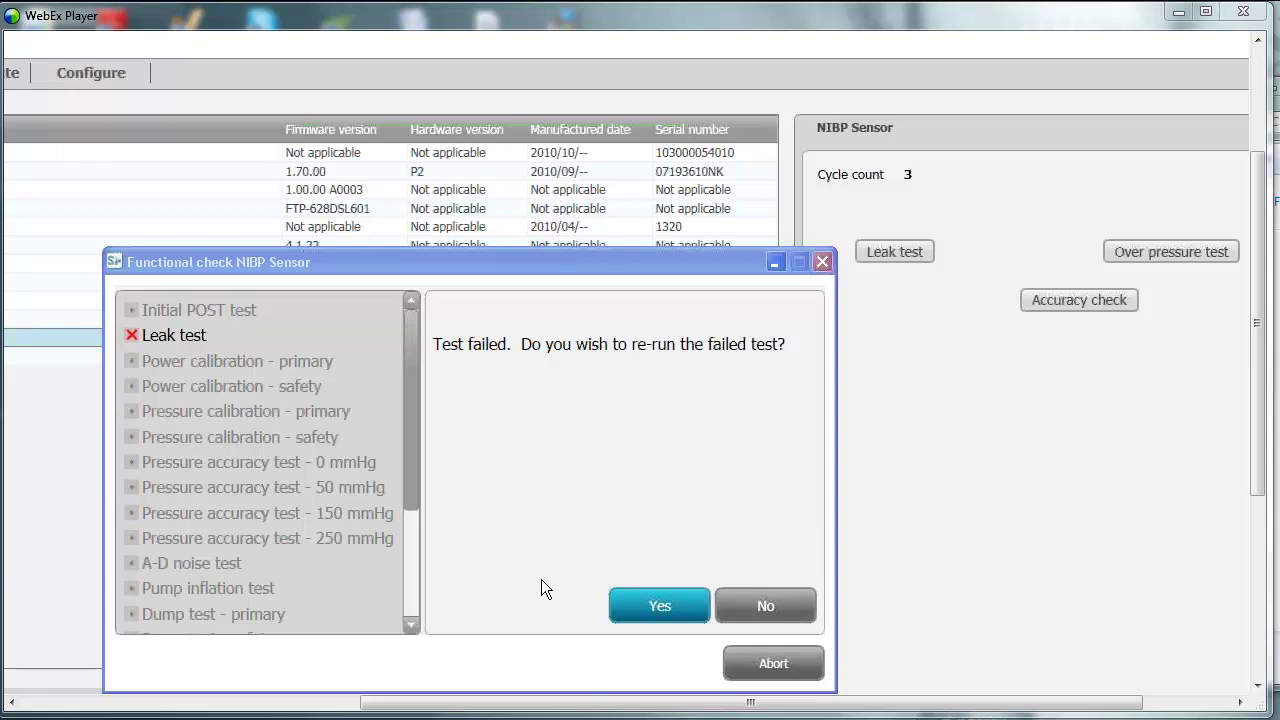
left_click(659, 605)
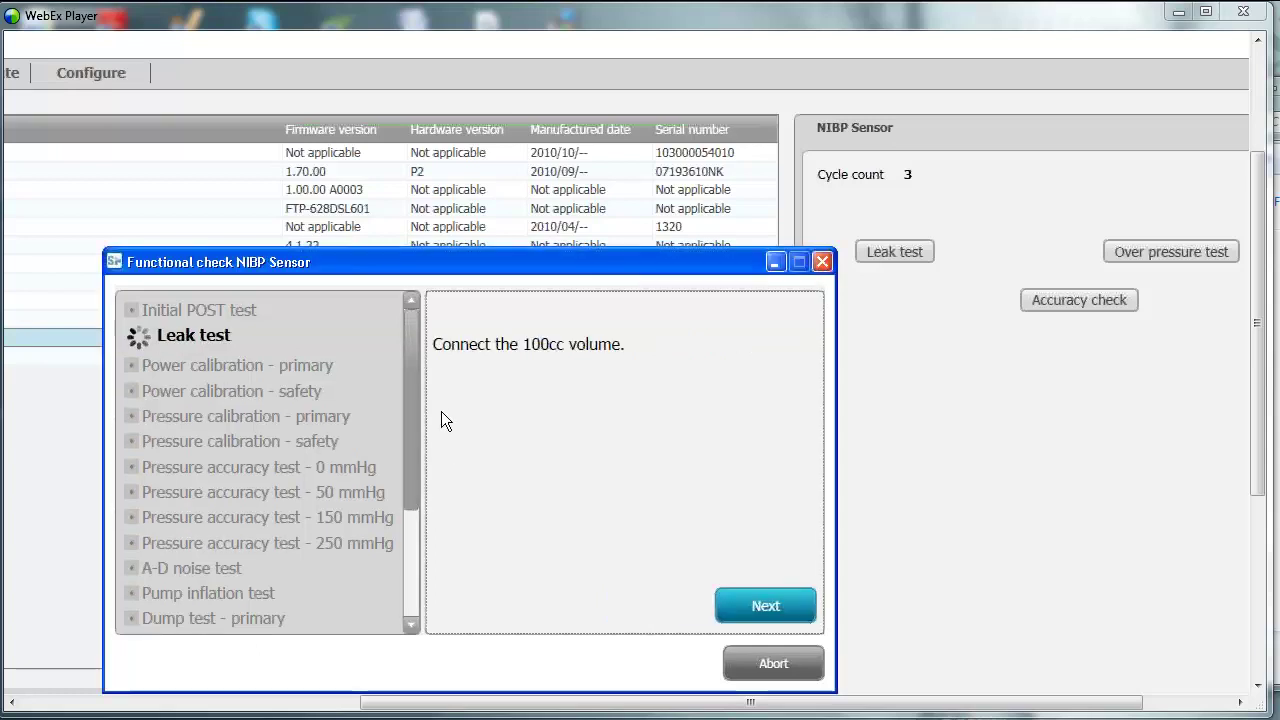
left_click(750, 607)
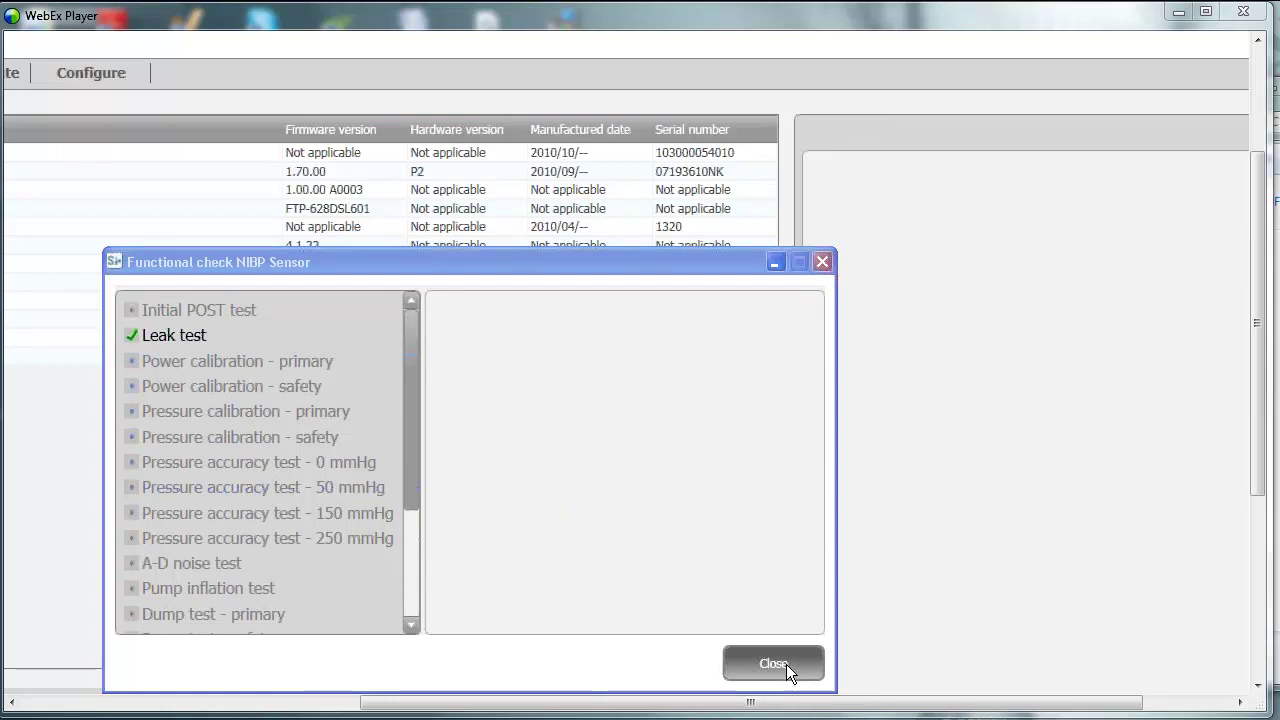
left_click(786, 664)
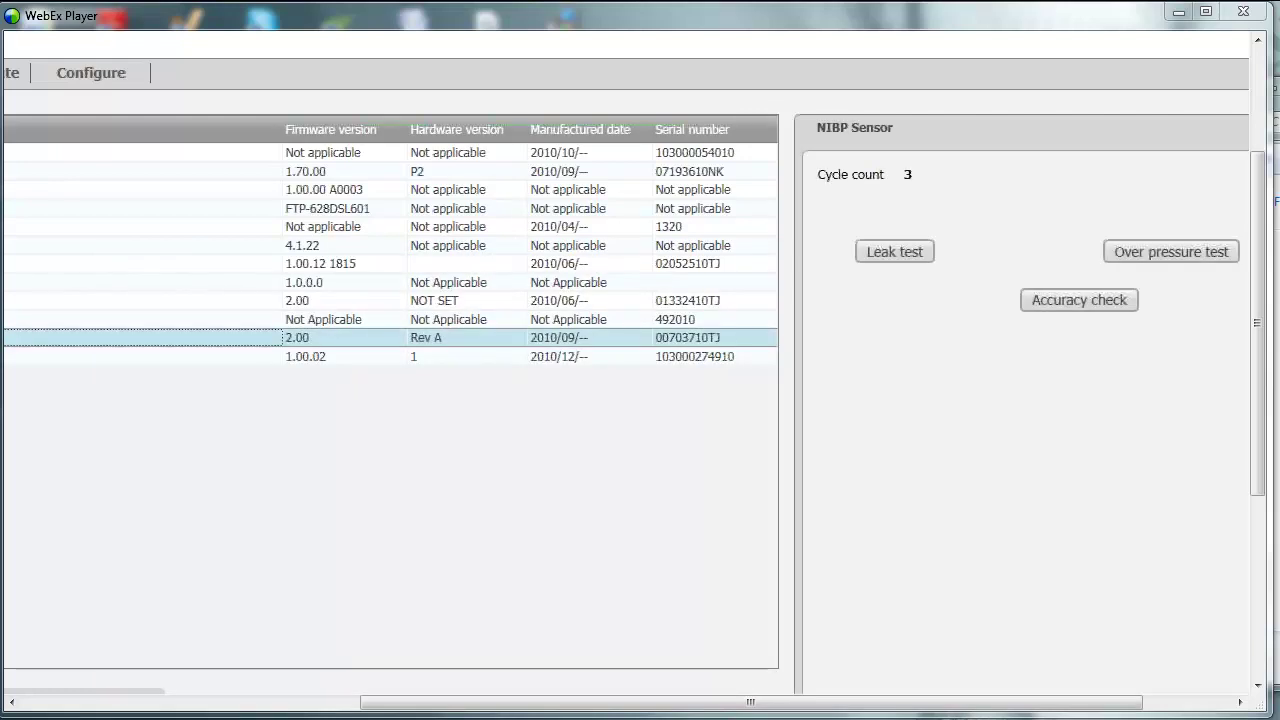
Step: Run the NIBP over pressure test with the 500cc volume until it passes, then close it
left_click(1216, 254)
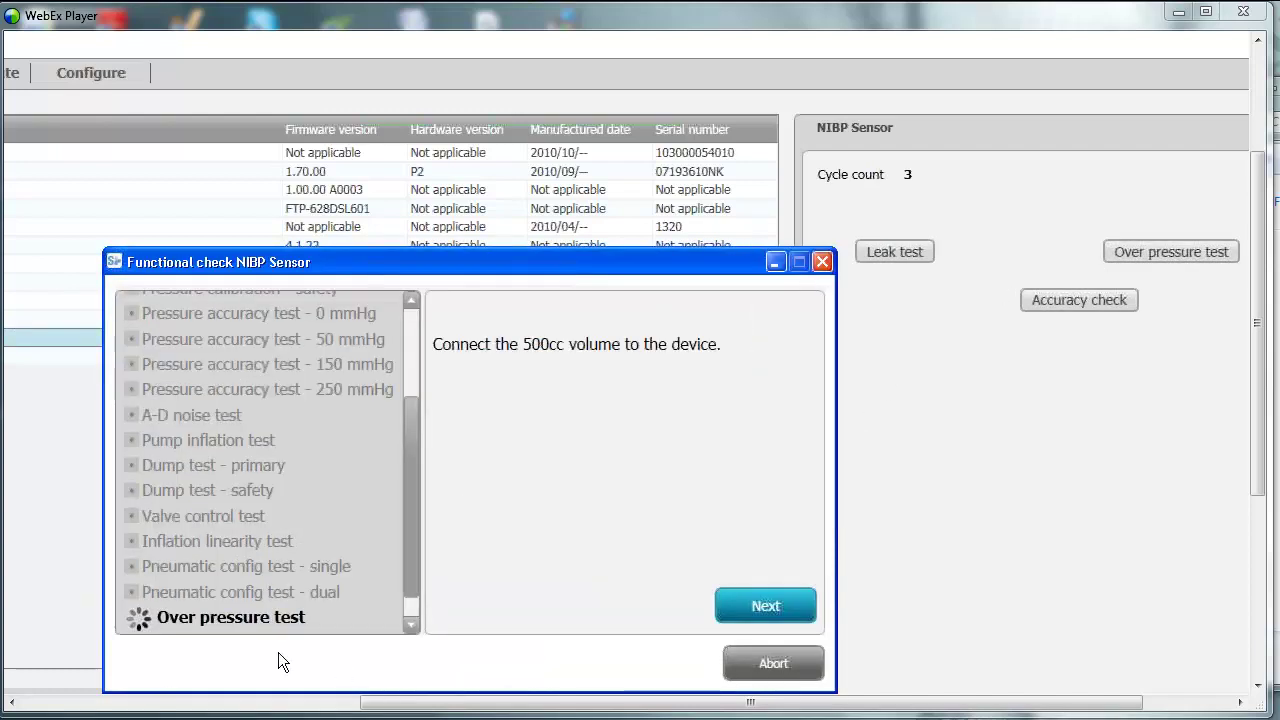
key("Return")
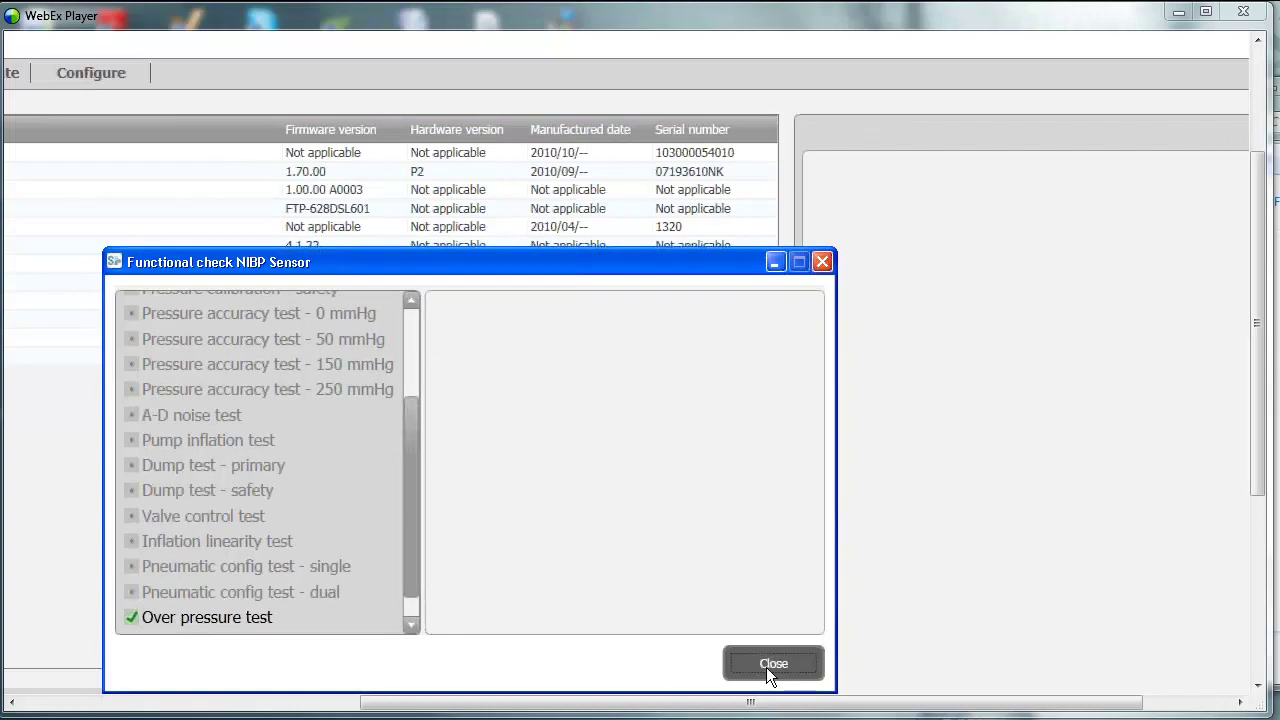
left_click(771, 663)
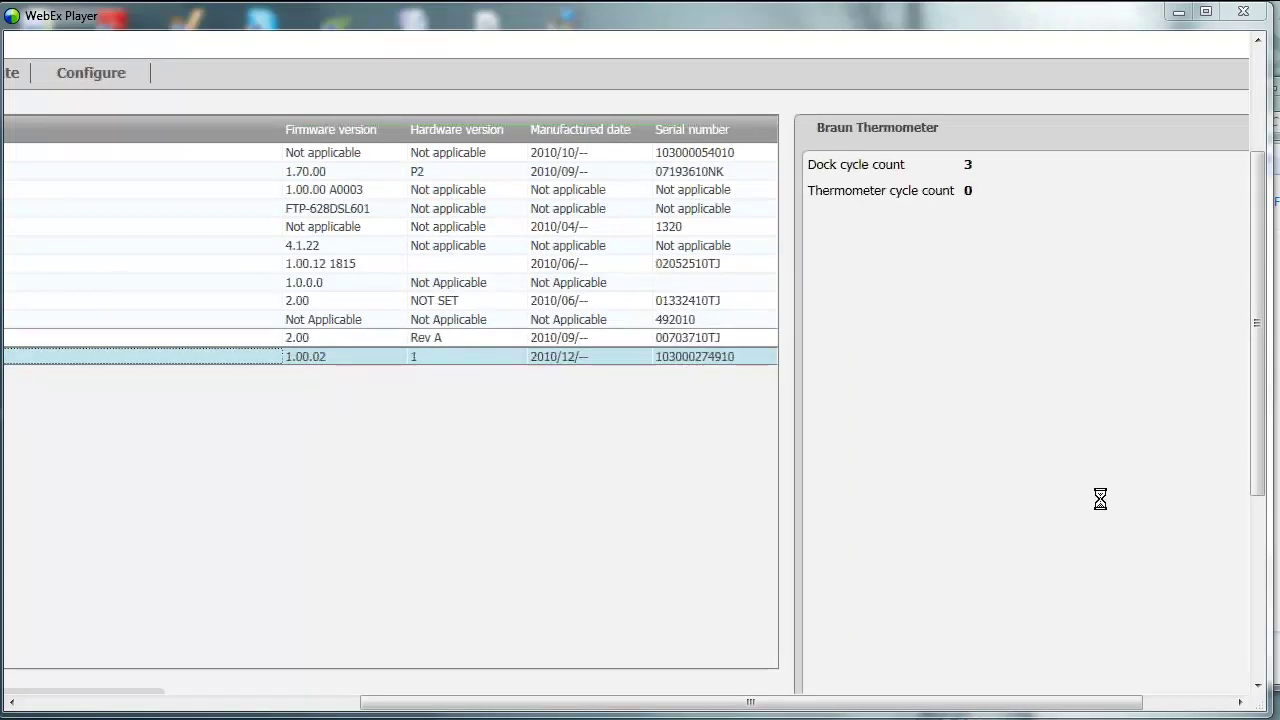
Step: Run the NIBP accuracy check, matching about 100.61 mmHg against the external meter, then vent to zero
left_click(1061, 301)
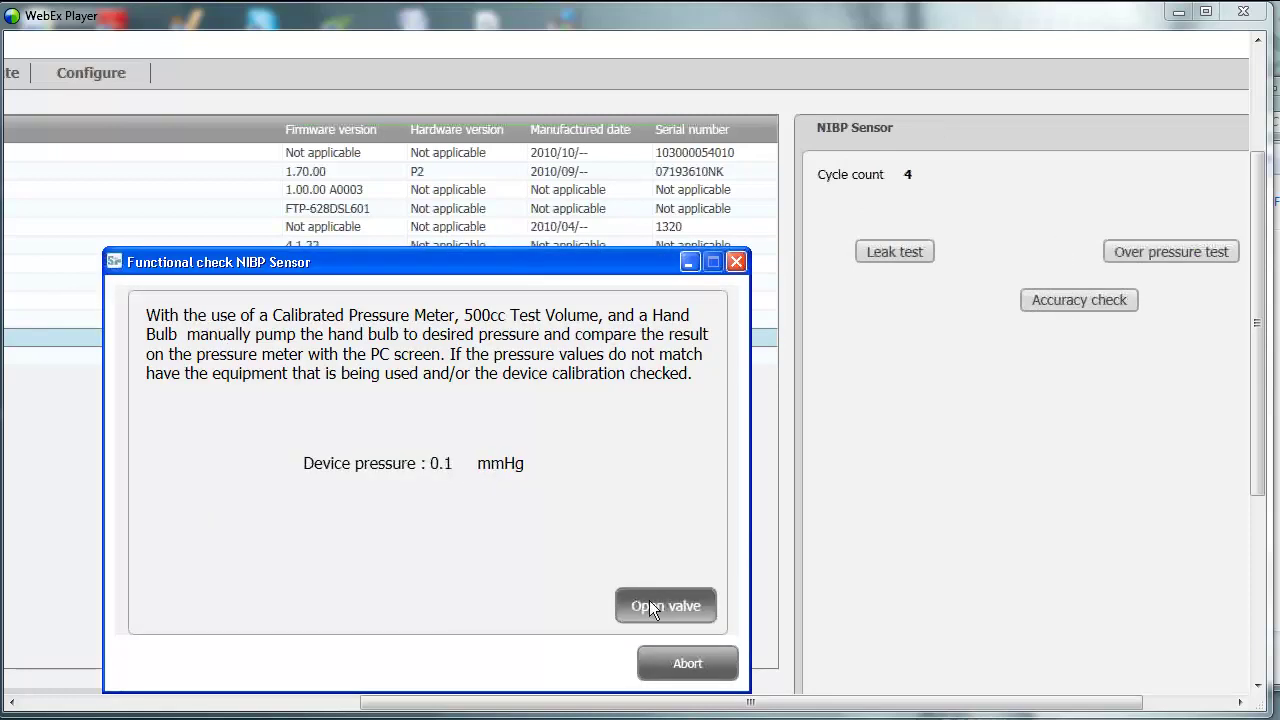
left_click(649, 606)
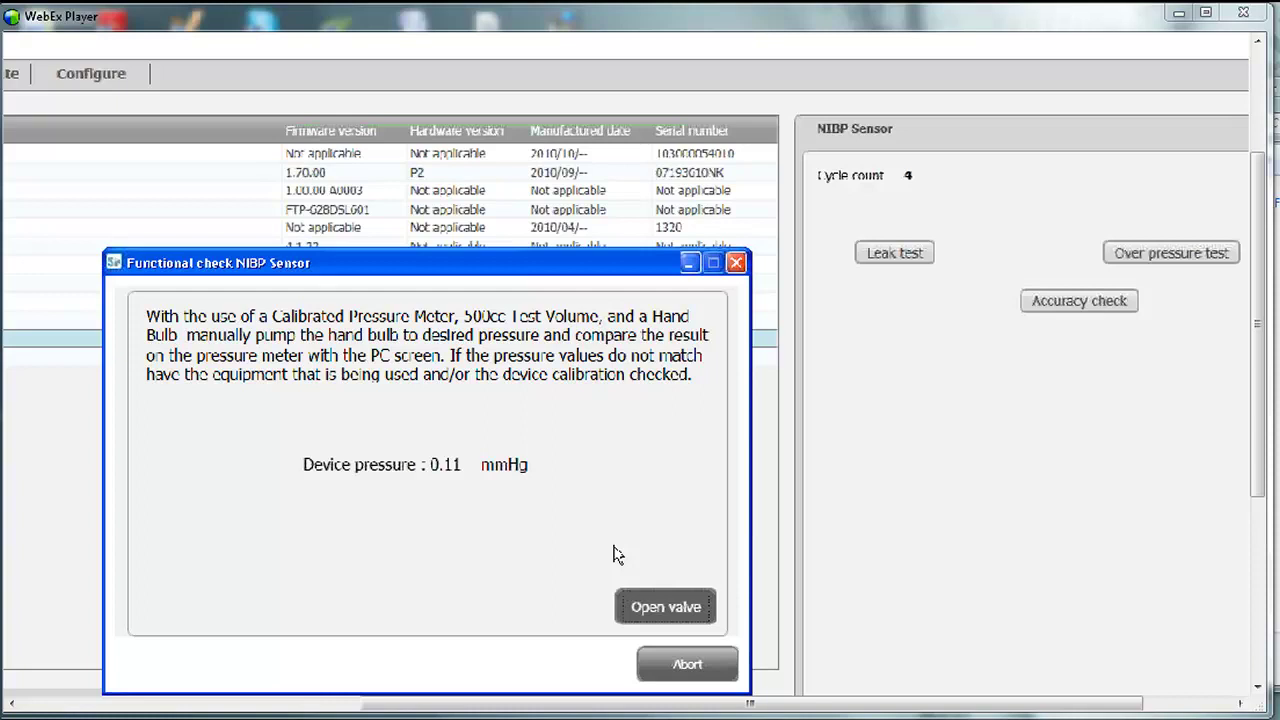
left_click(649, 602)
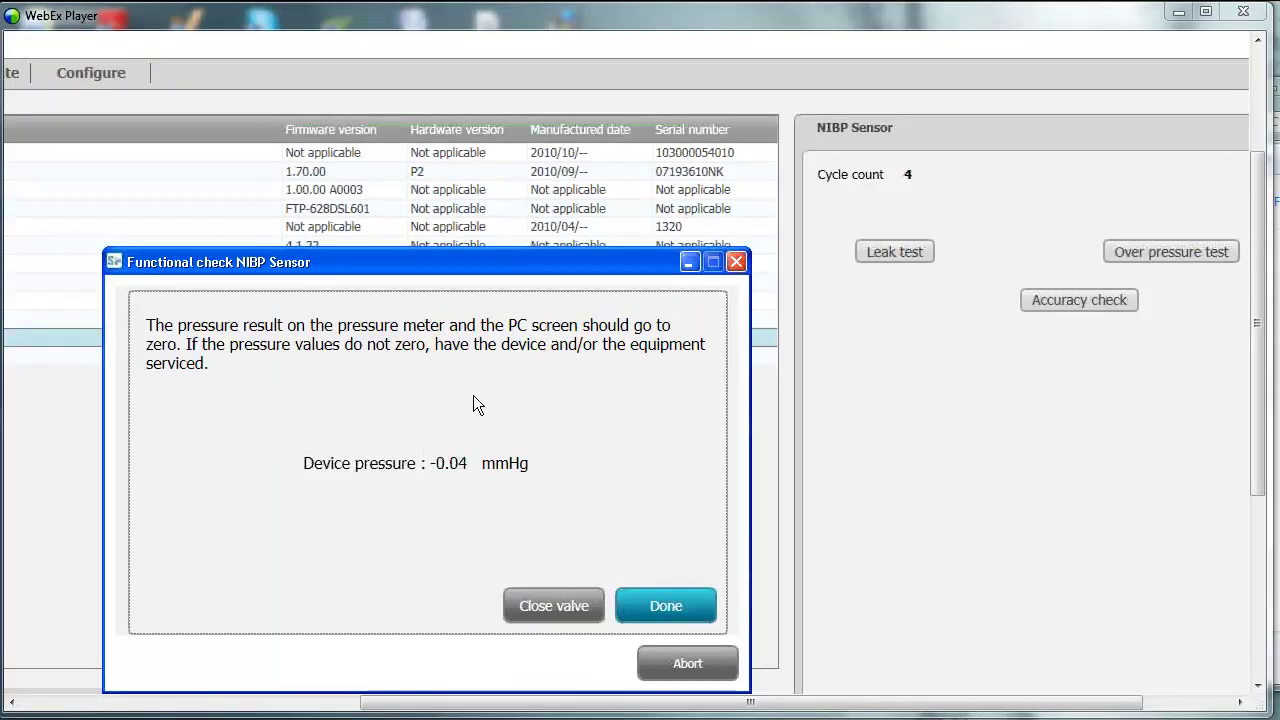
left_click(542, 605)
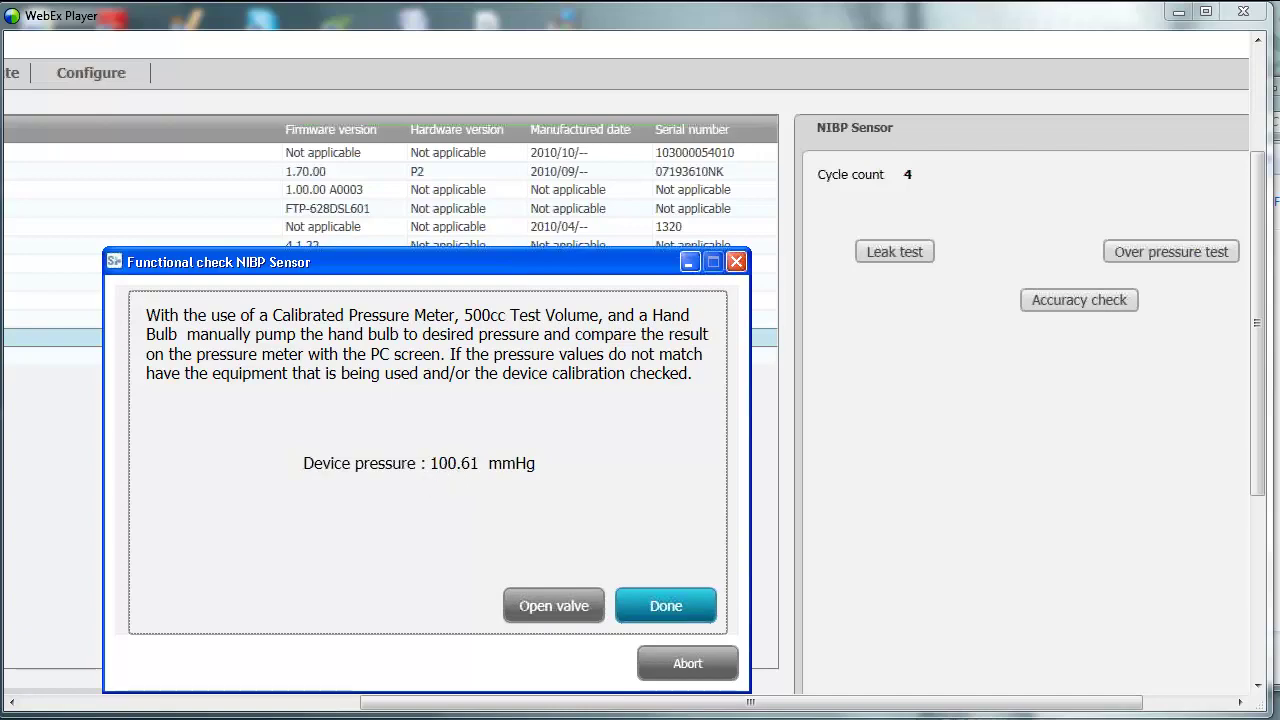
left_click(641, 606)
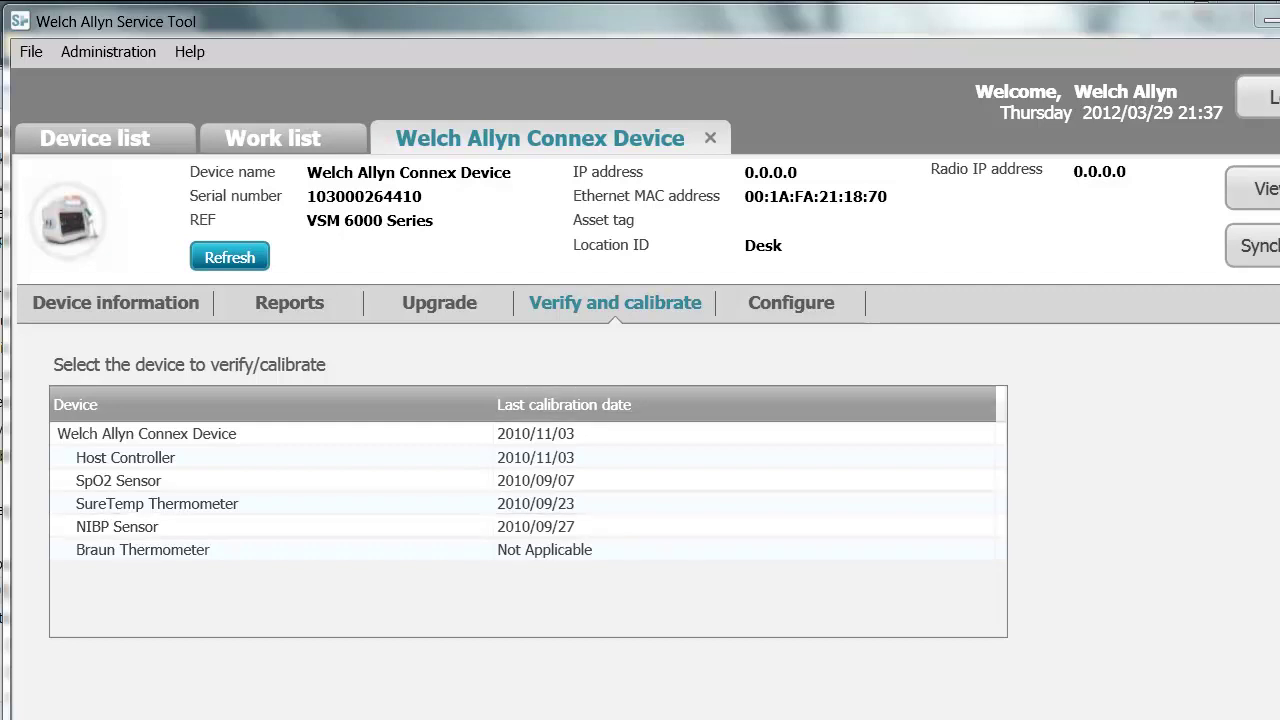
Step: Open the Connex device help at the verifying and calibrating topics
left_click(189, 51)
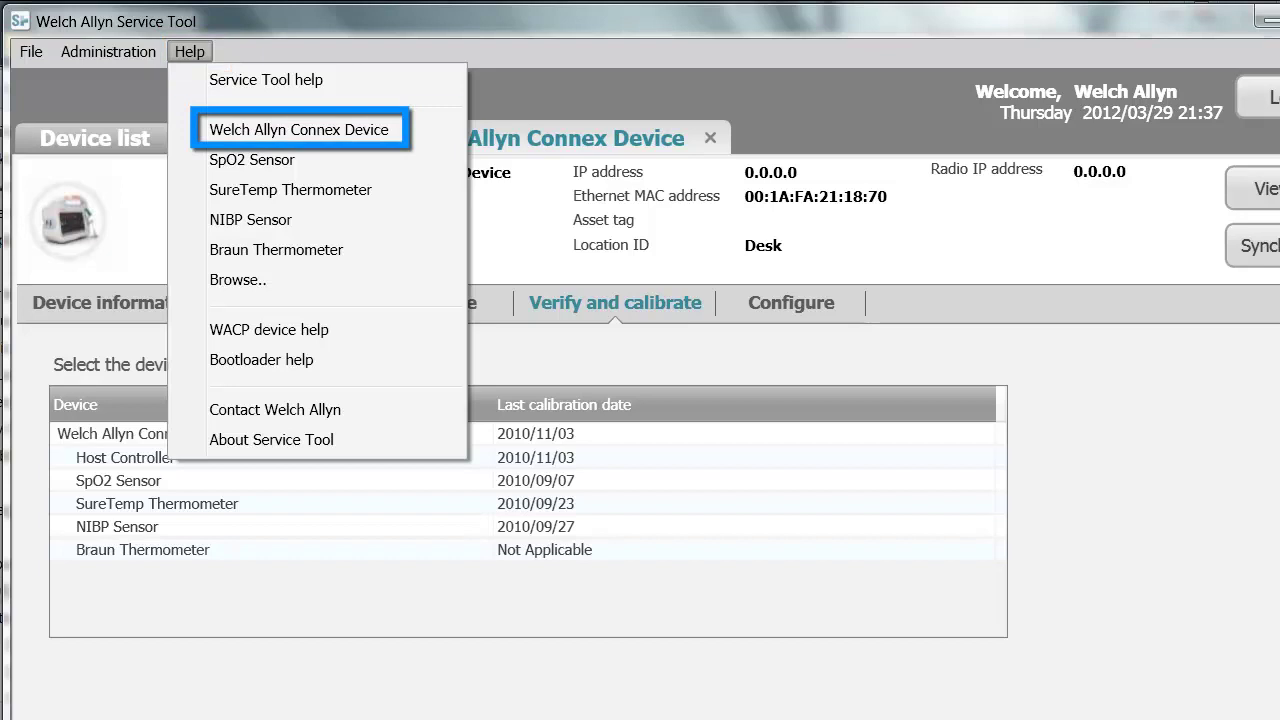
key("Escape")
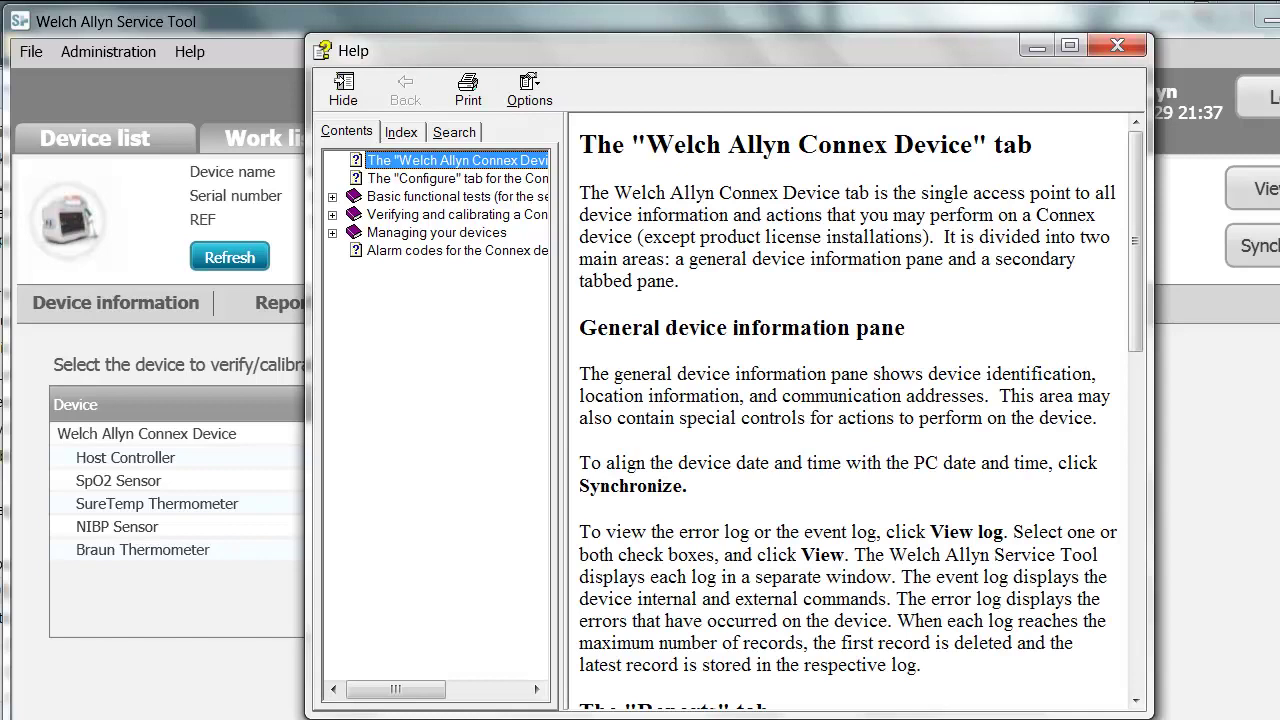
left_click(450, 214)
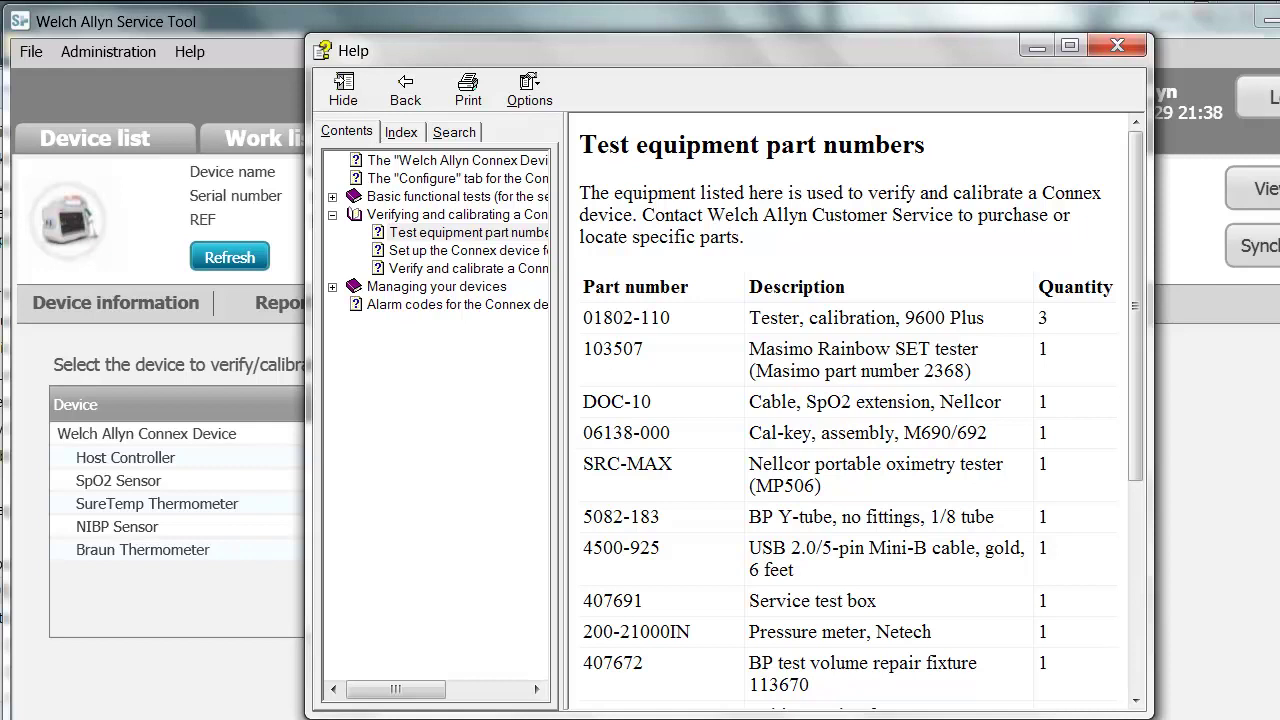
Step: Read the test equipment table and the verify and device setup help topics, then return to verify and calibrate
scroll(861, 420, "down", 4)
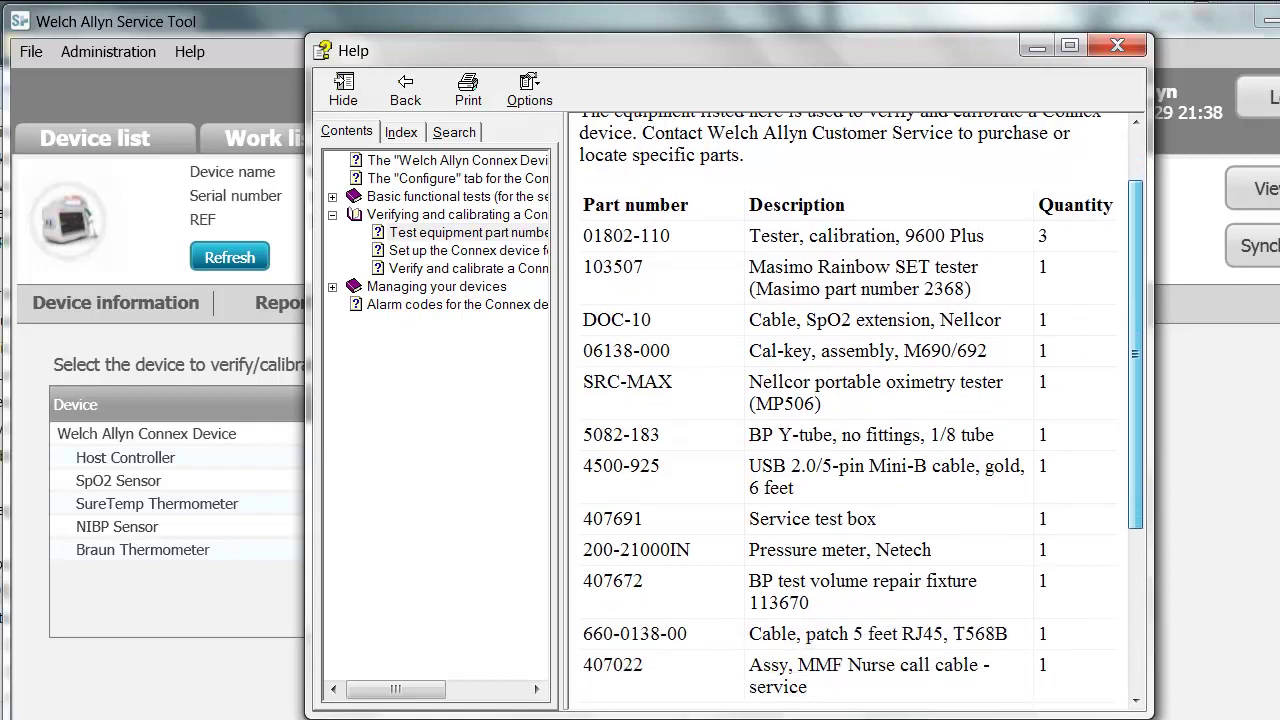
scroll(861, 420, "down", 3)
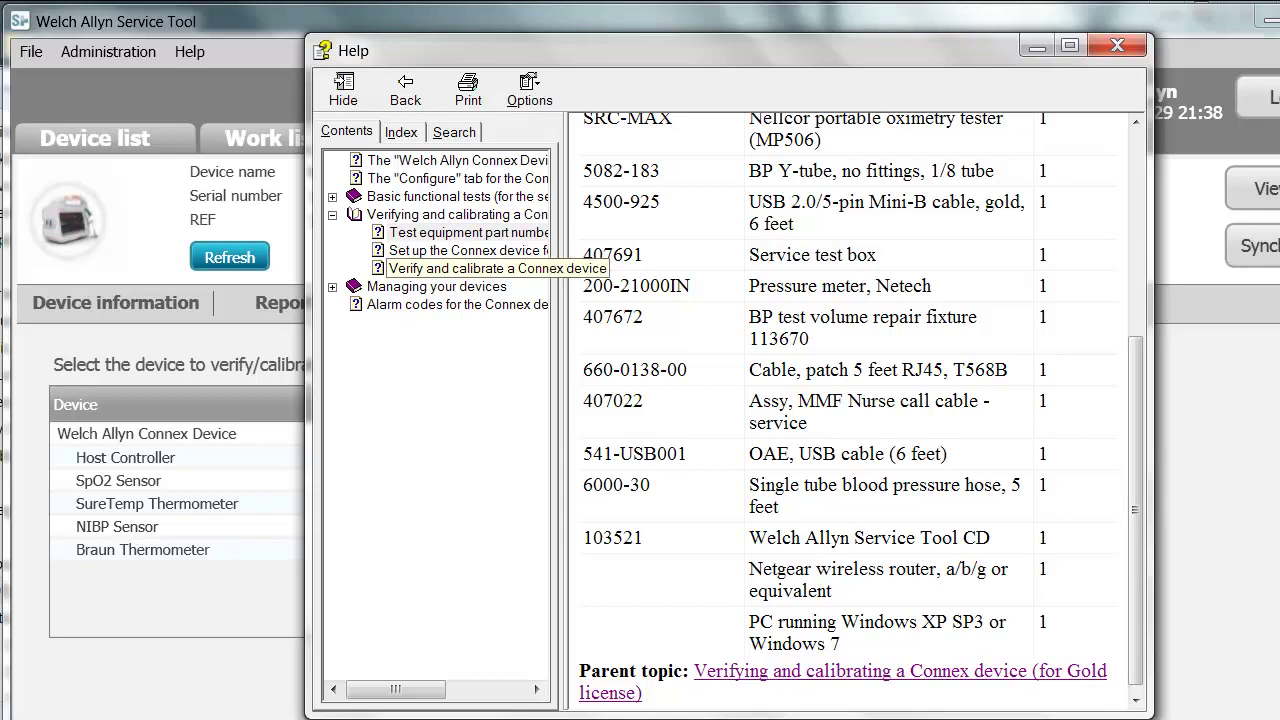
left_click(460, 268)
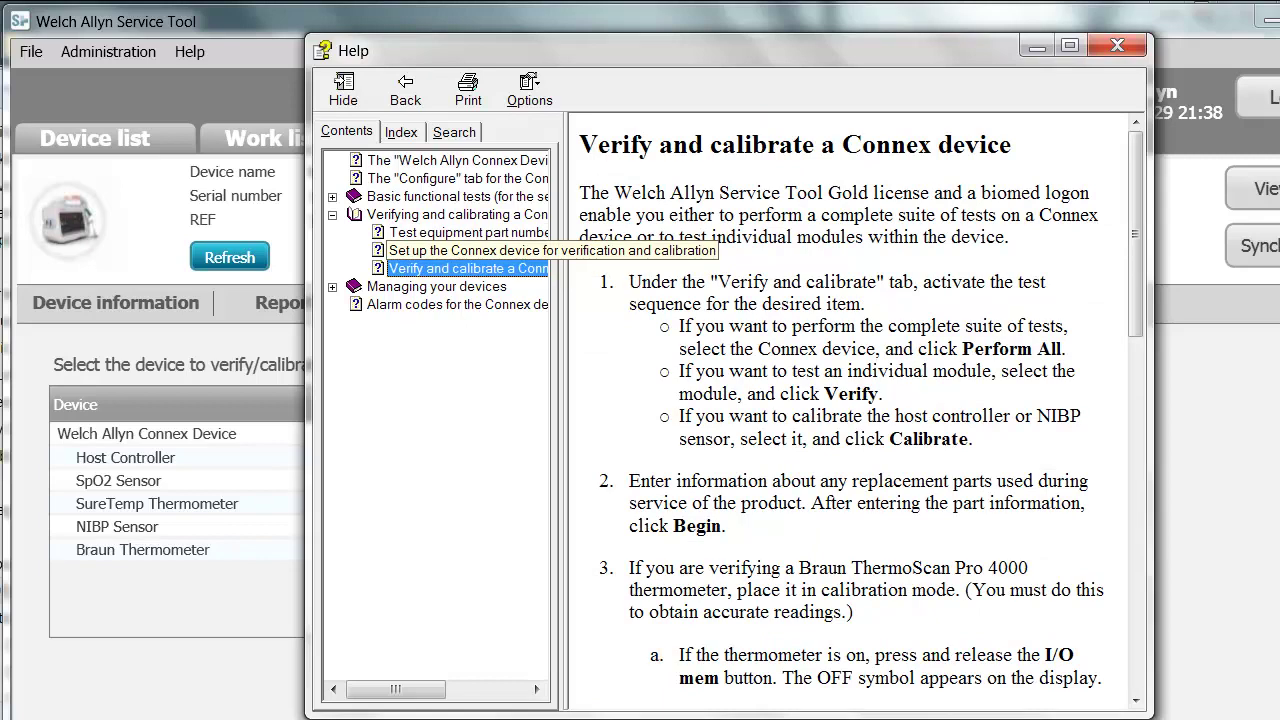
left_click(460, 250)
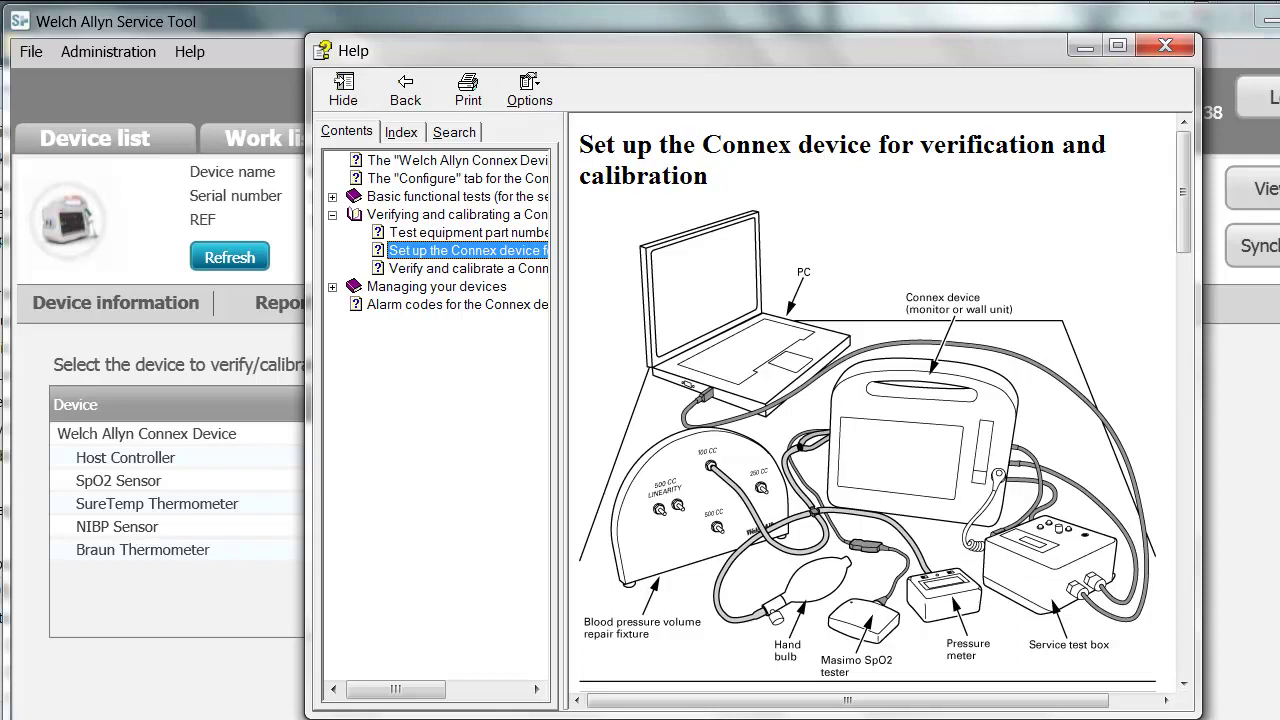
left_click(480, 268)
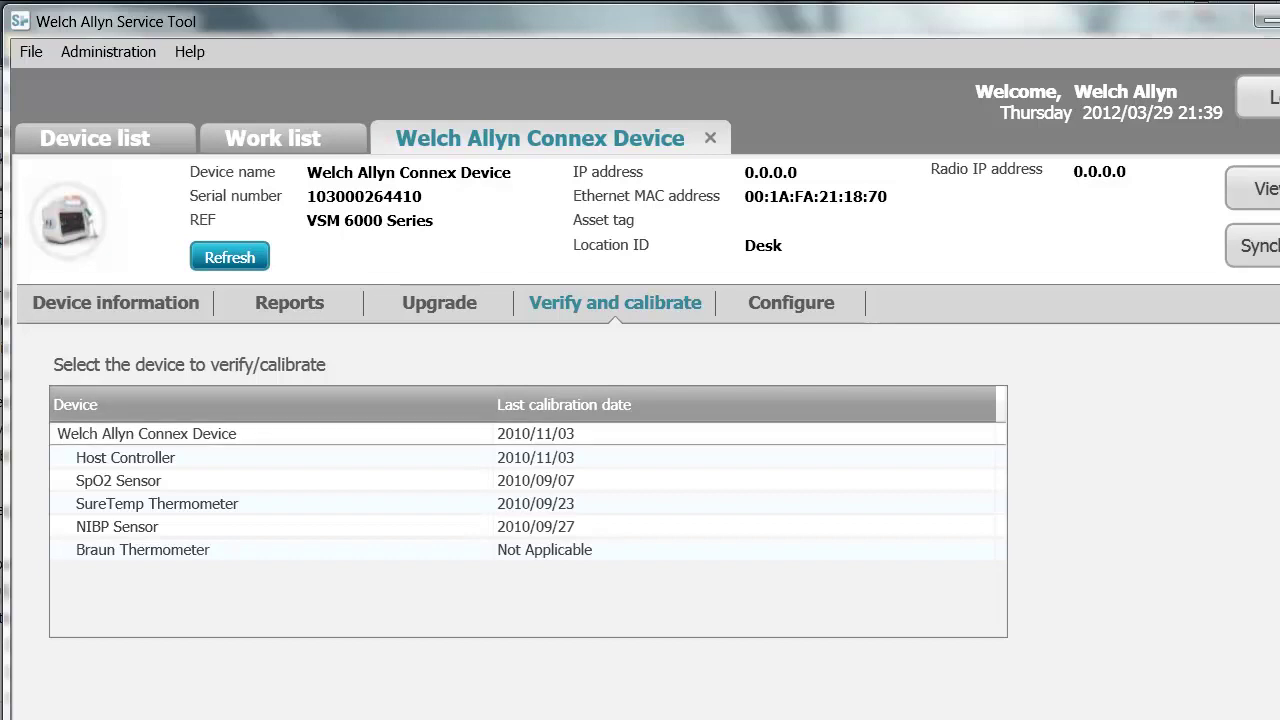
Step: Run Perform all on Welch Allyn Connex Device, beginning with no replacement parts listed
left_click(147, 433)
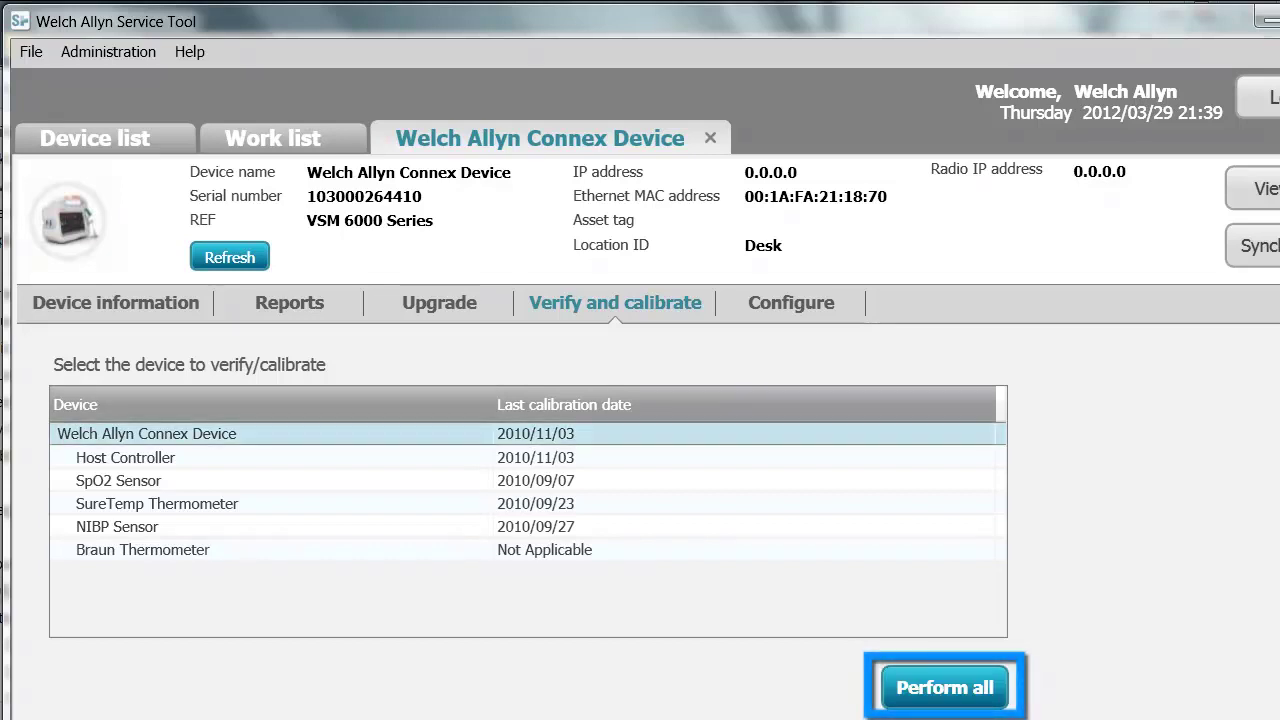
key("Return")
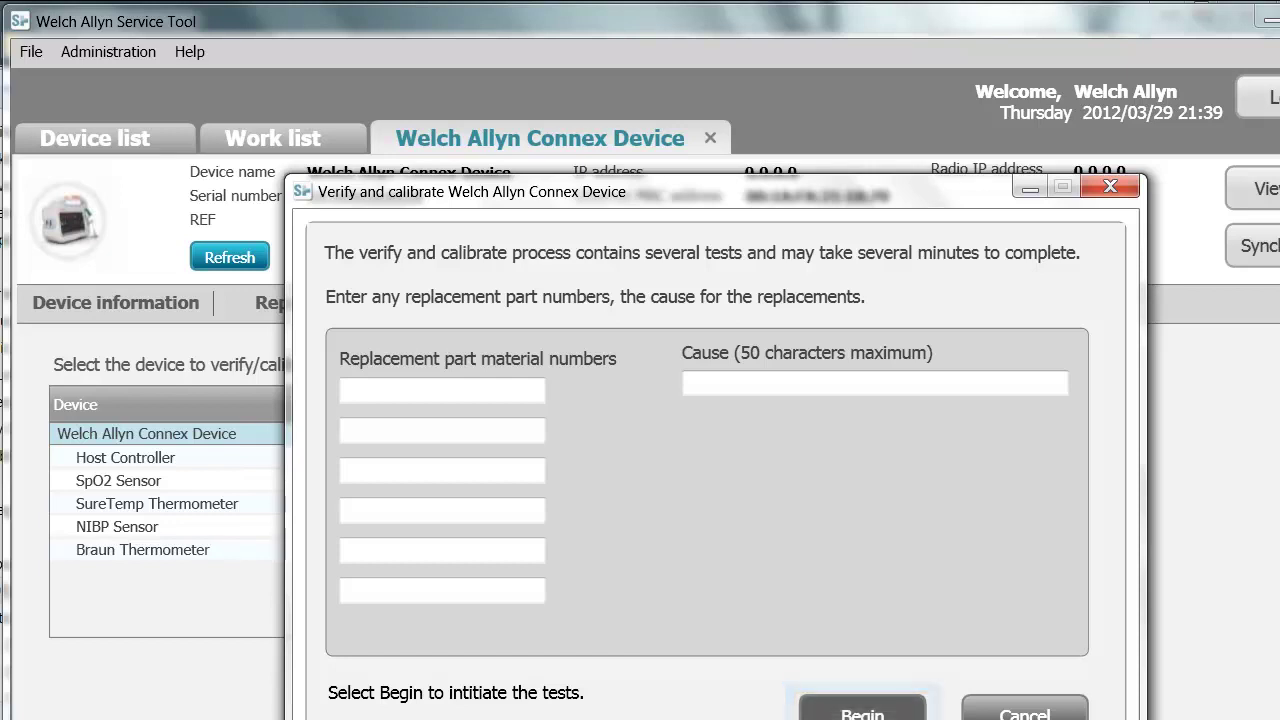
key("Return")
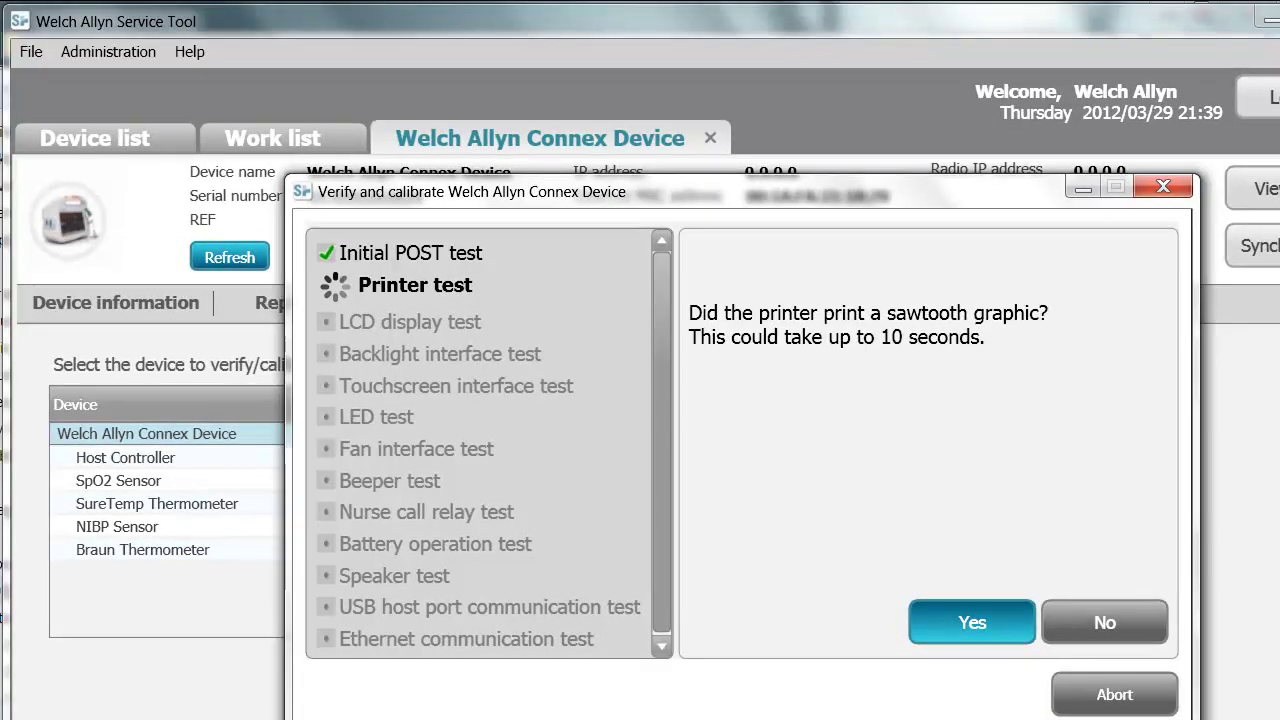
Step: Confirm the printer sawtooth, LCD black and color patterns, and backlight off/on tests
key("Return")
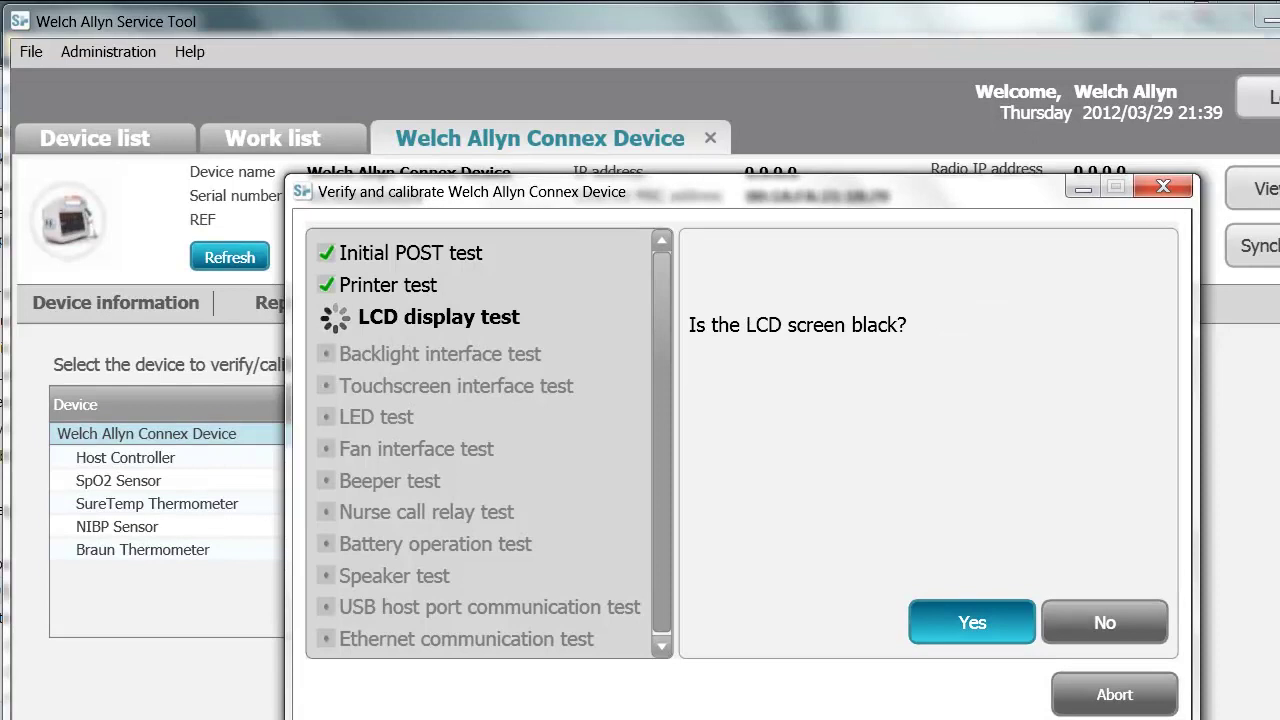
key("Return")
key("Return")
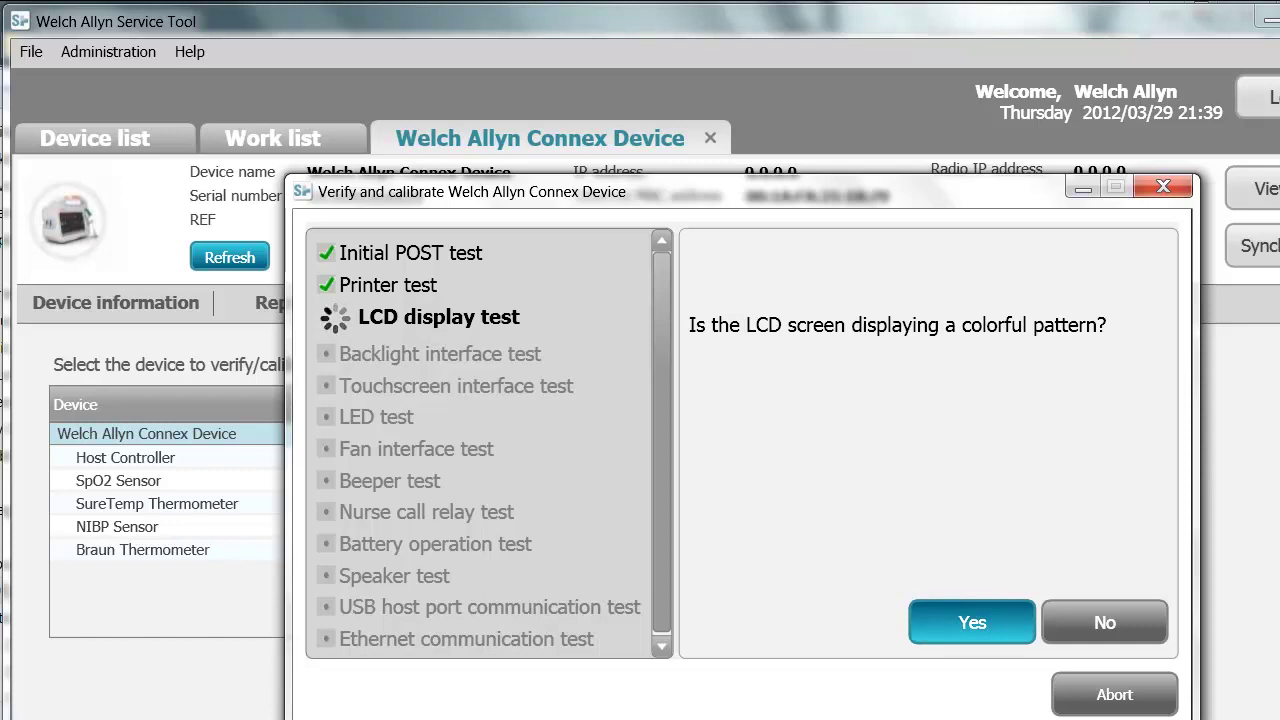
key("Return")
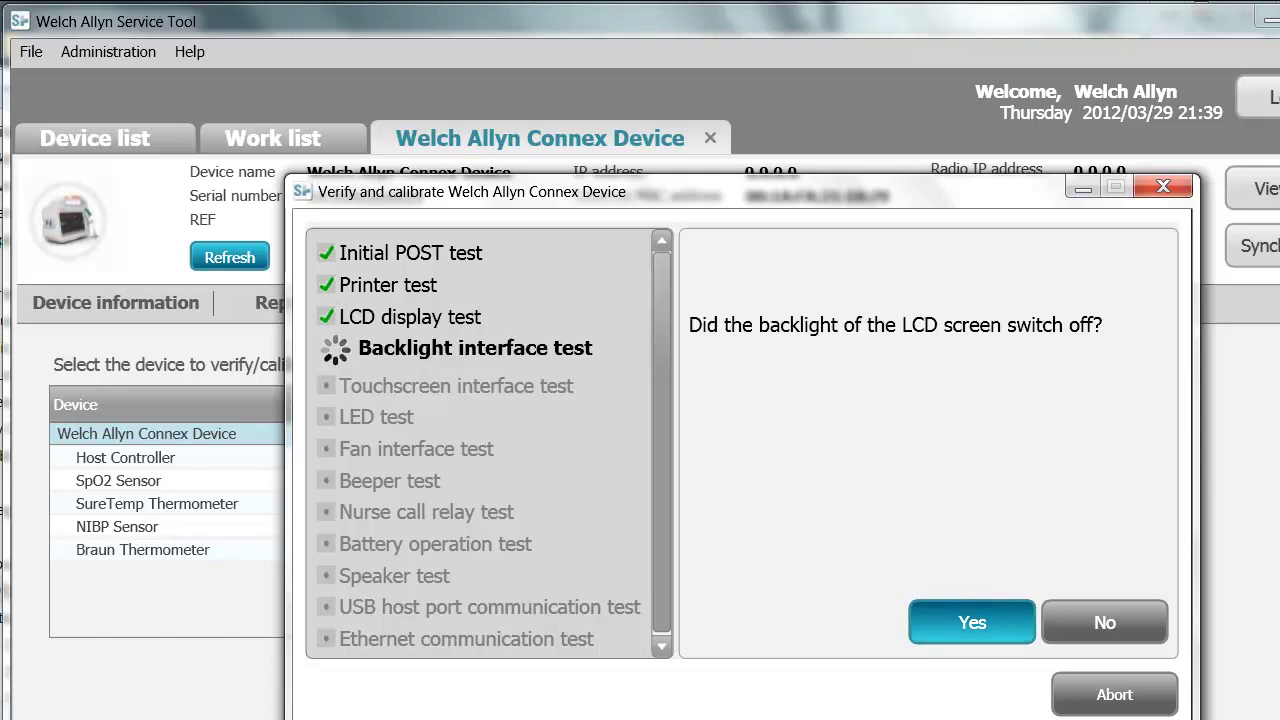
key("Return")
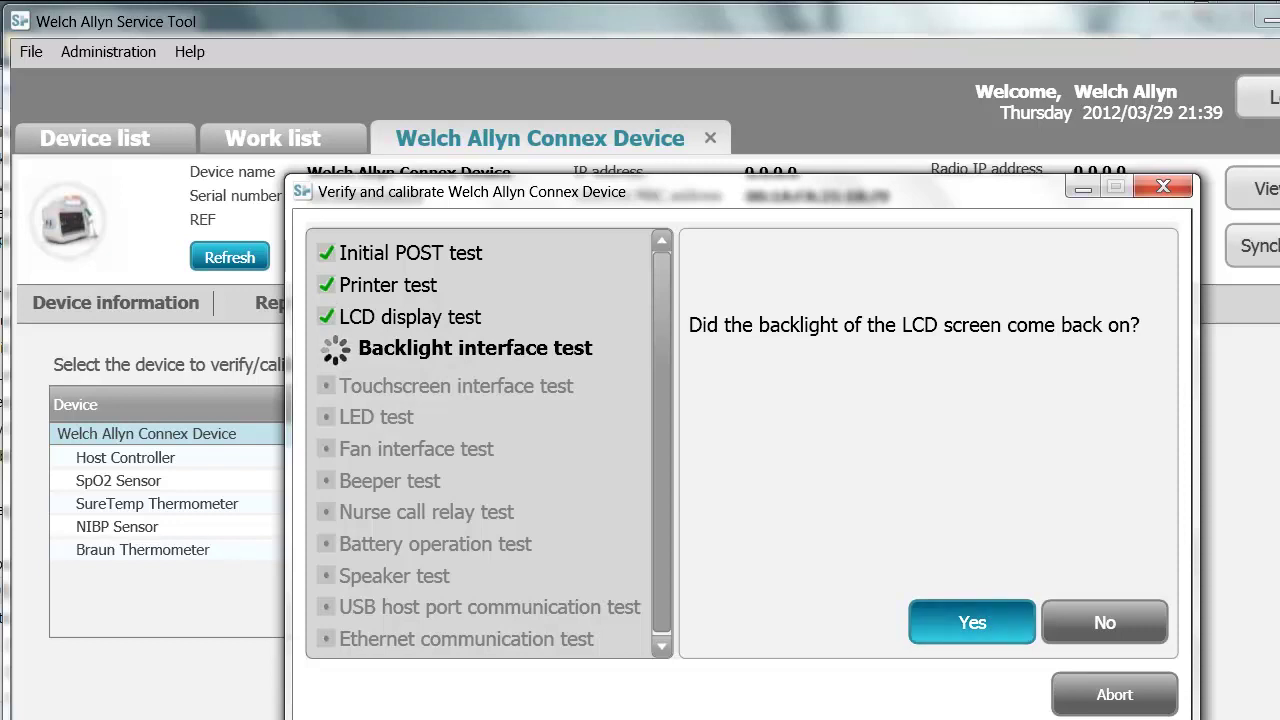
key("Return")
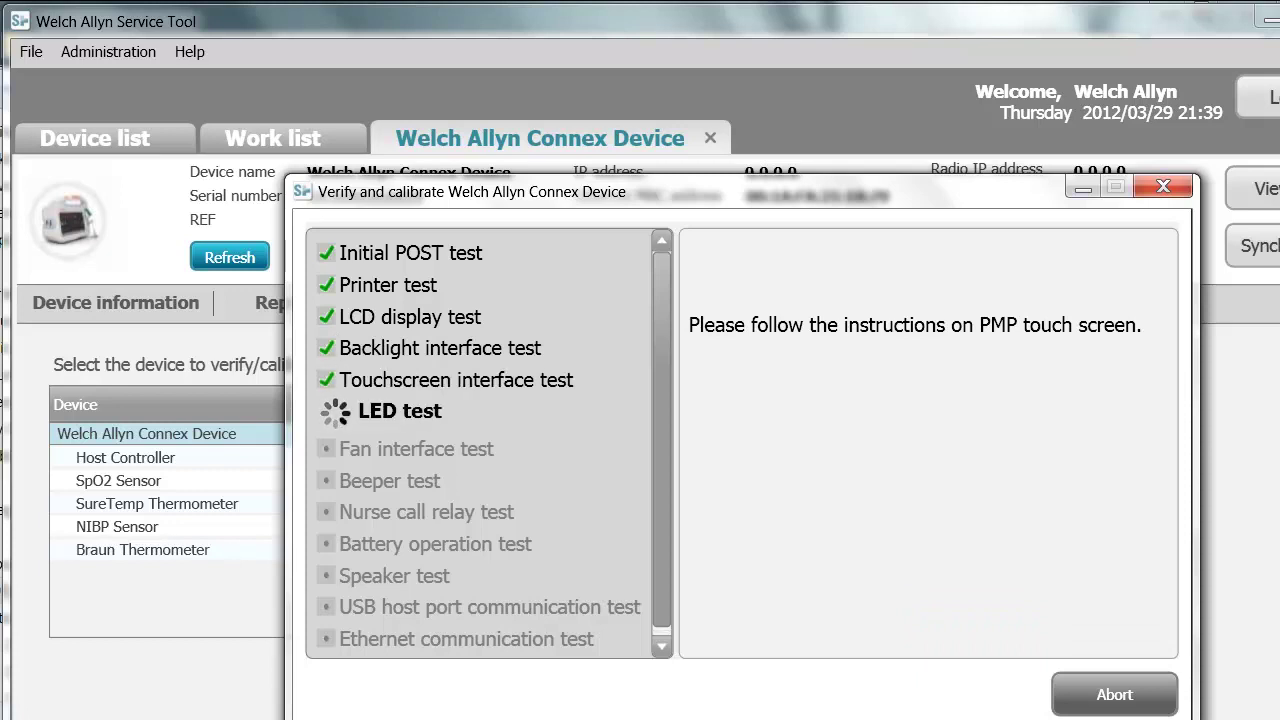
Step: Confirm the red and yellow LED band, PMP fan and beeper tests
key("Return")
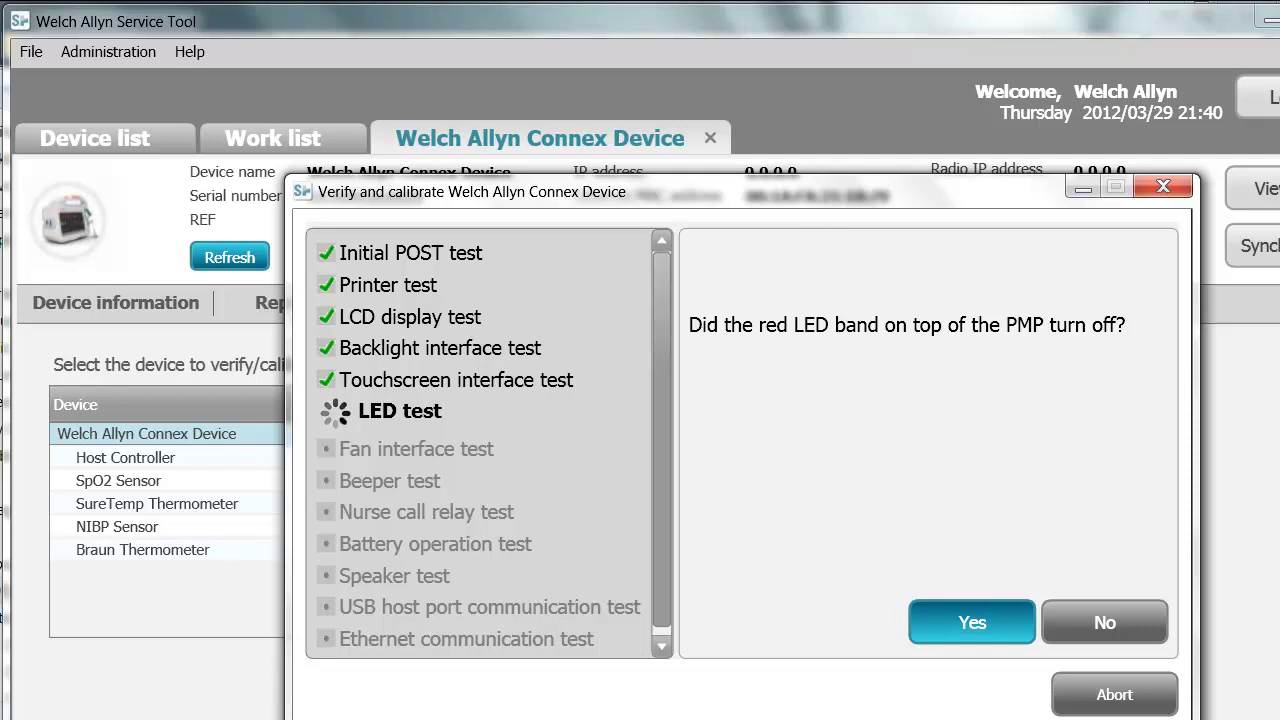
key("Return")
key("Return")
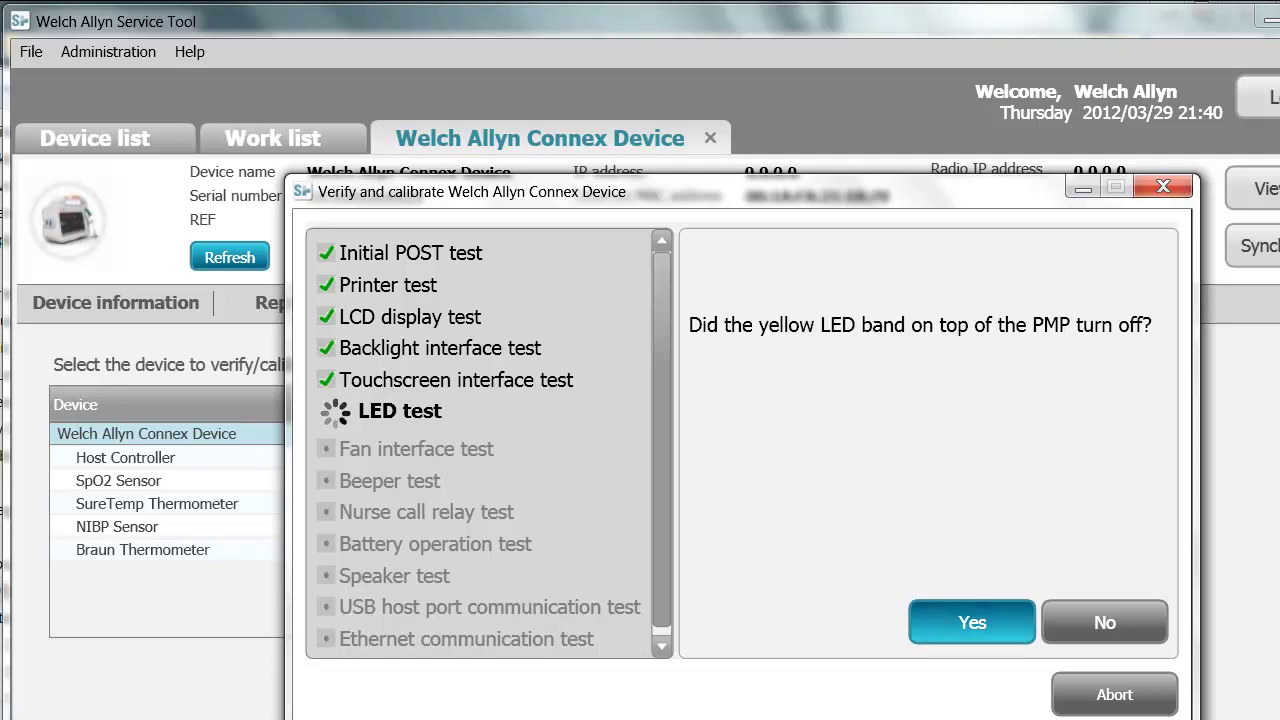
key("Return")
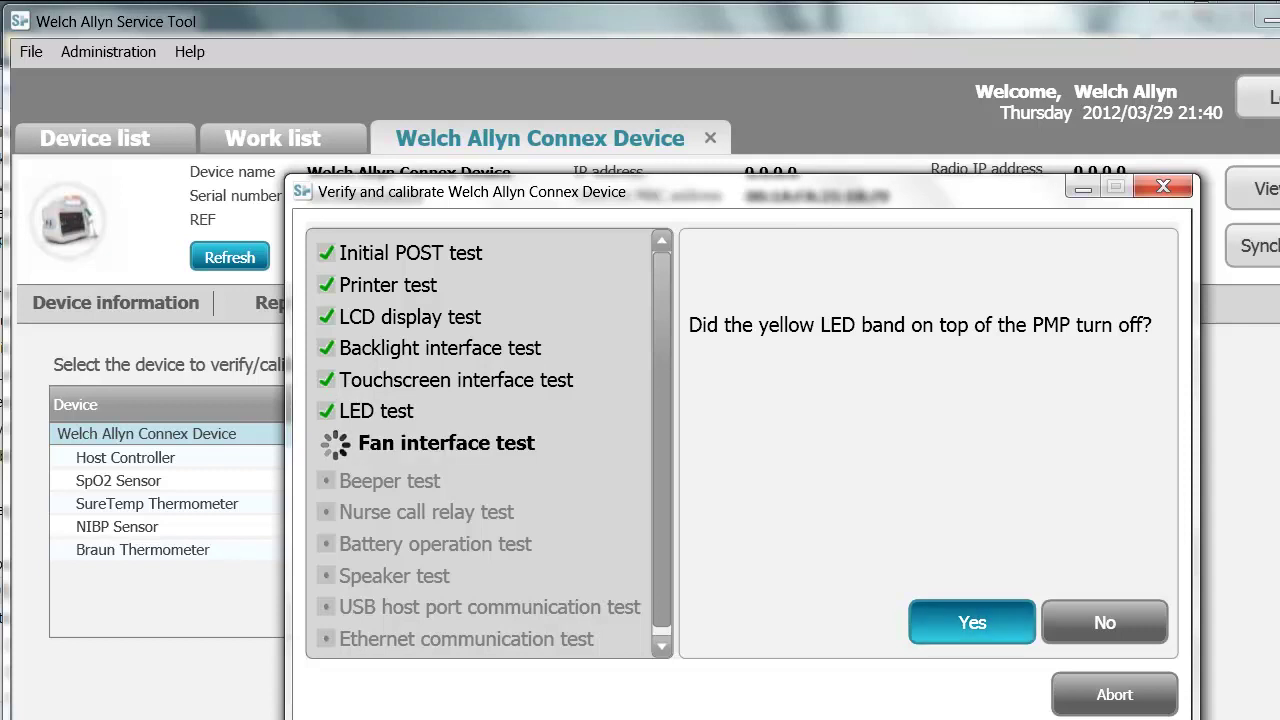
key("Return")
key("Return")
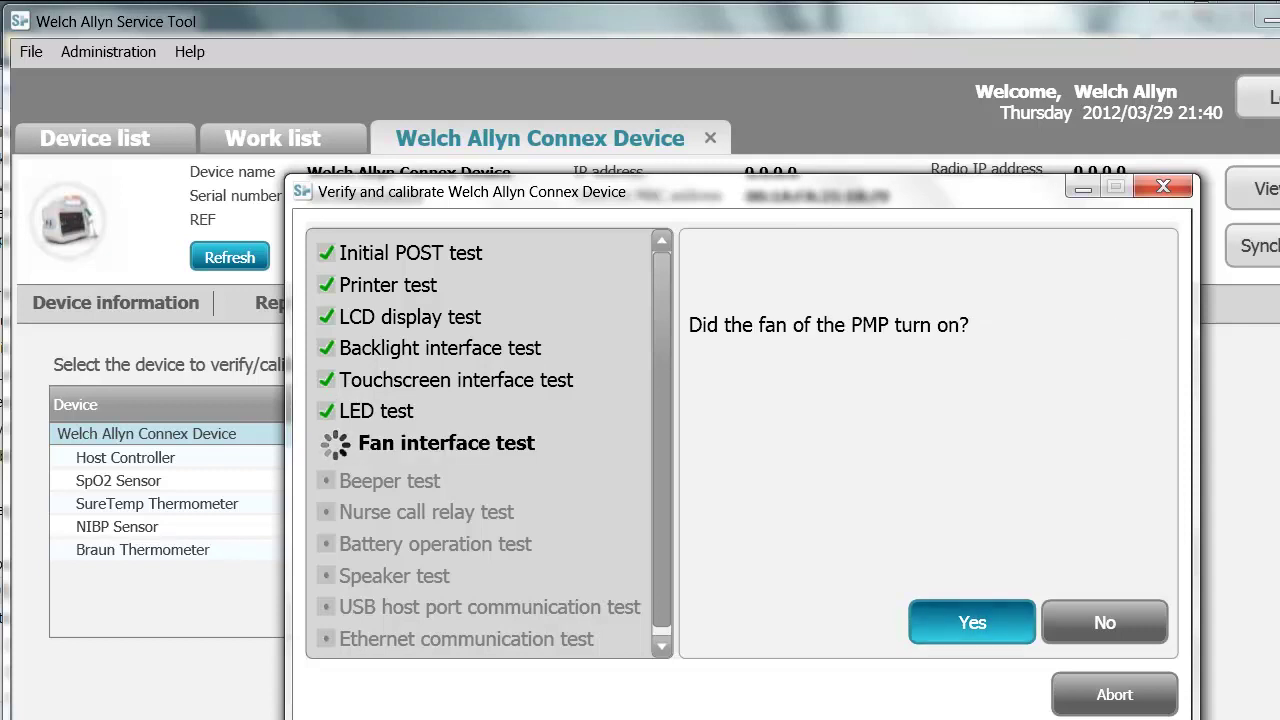
key("Return")
key("Return")
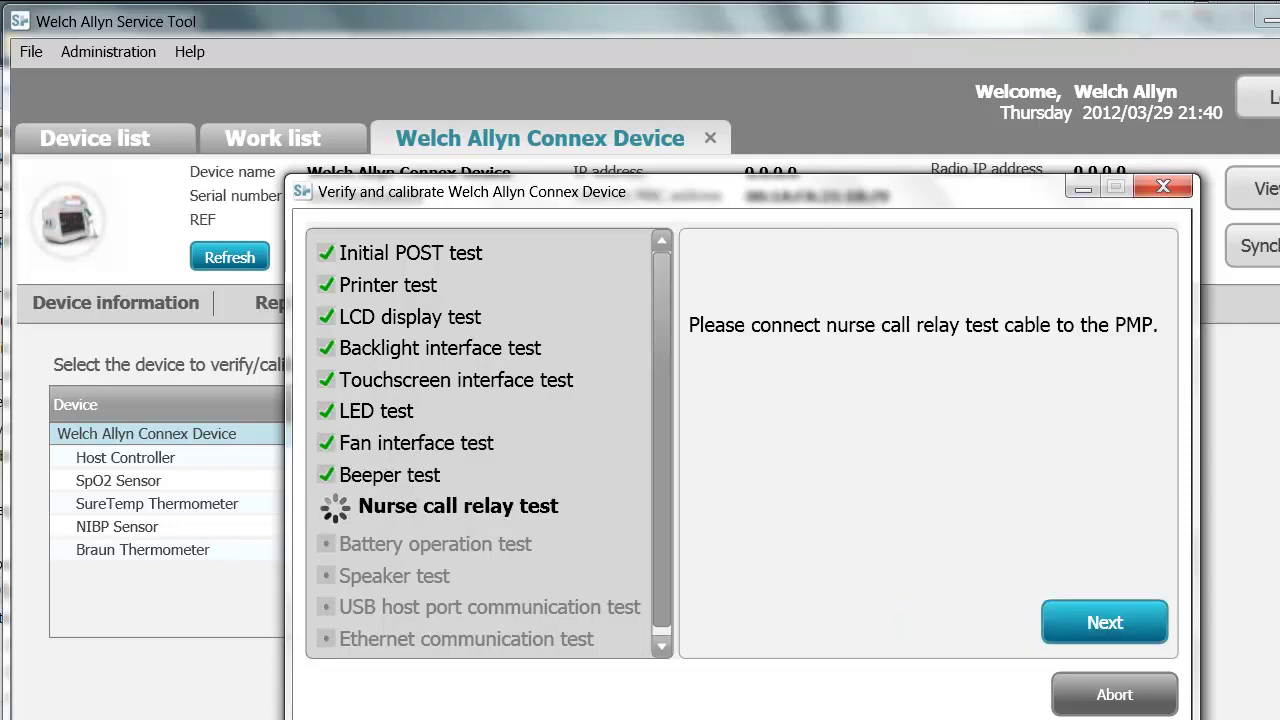
Step: Pass the nurse call relay switch LEDs and battery power button light checks
key("Return")
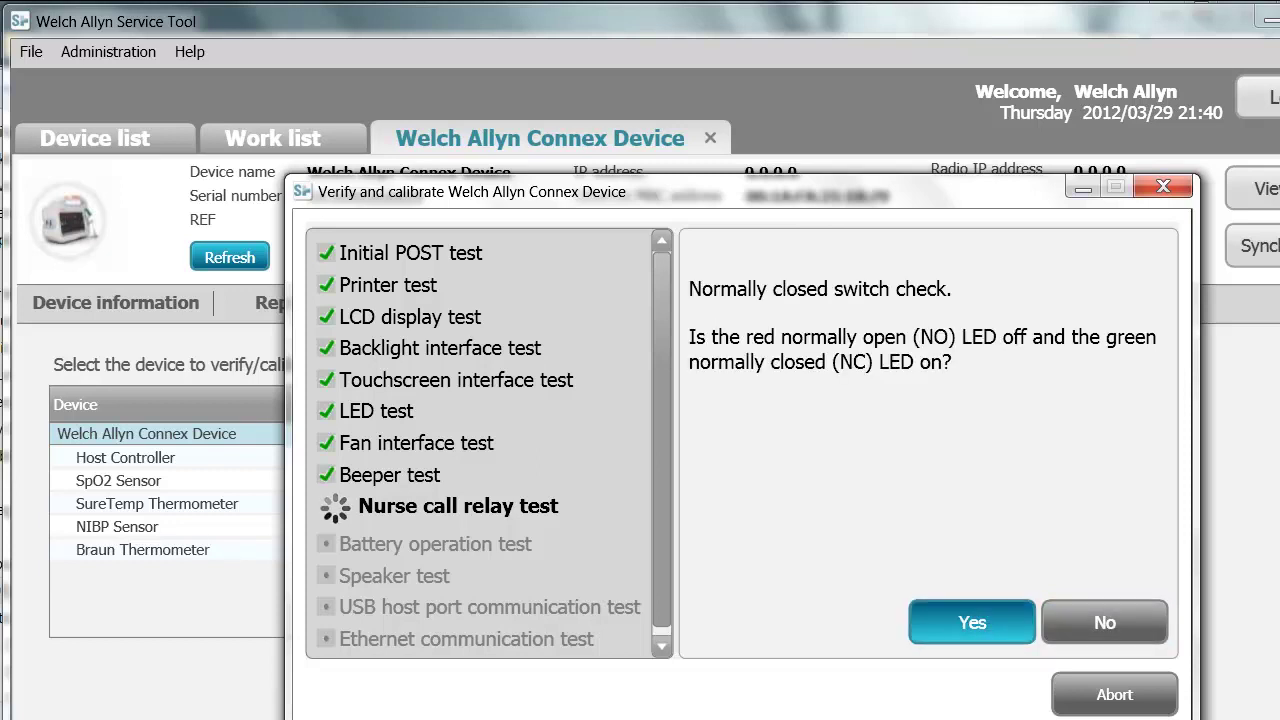
key("Return")
key("Return")
key("Return")
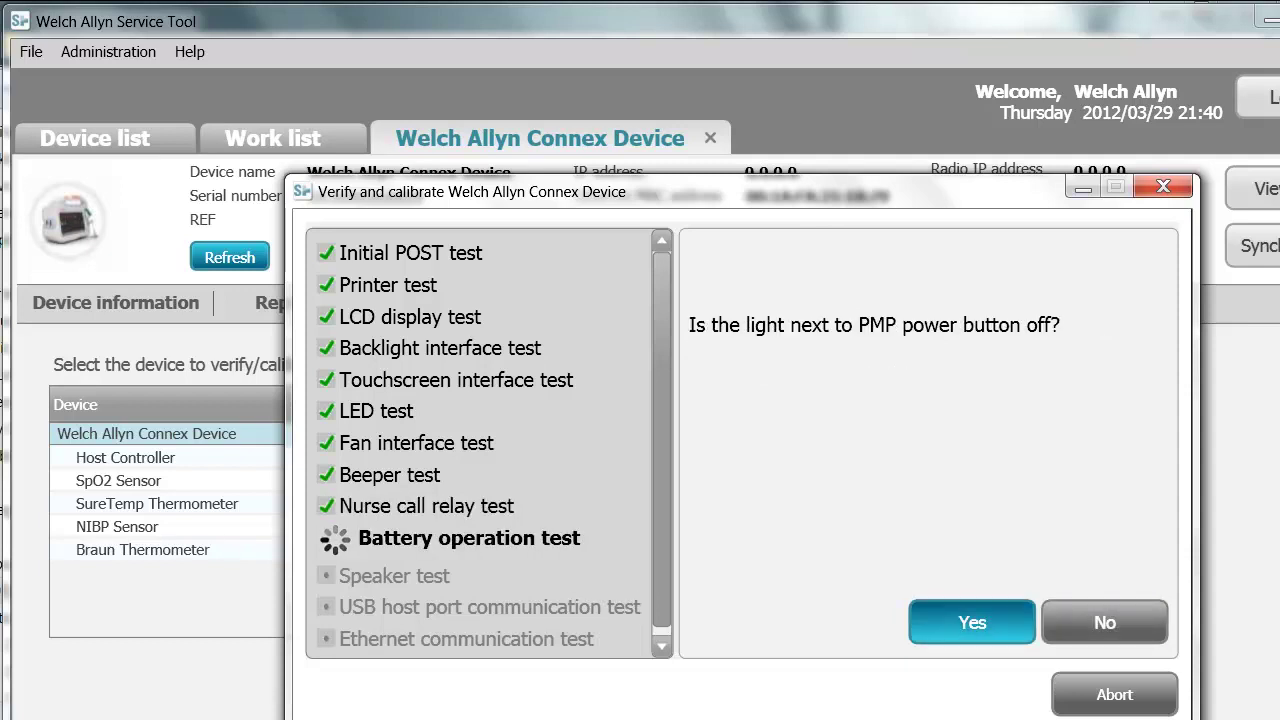
key("Return")
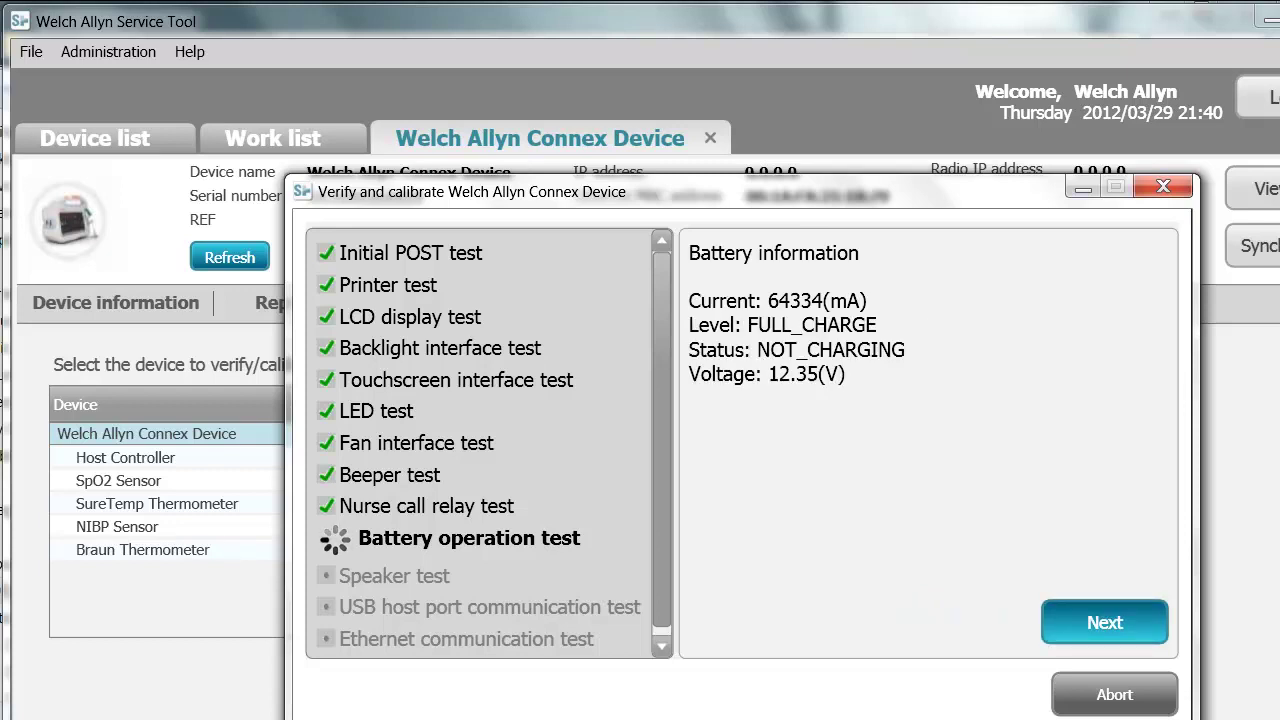
key("Return")
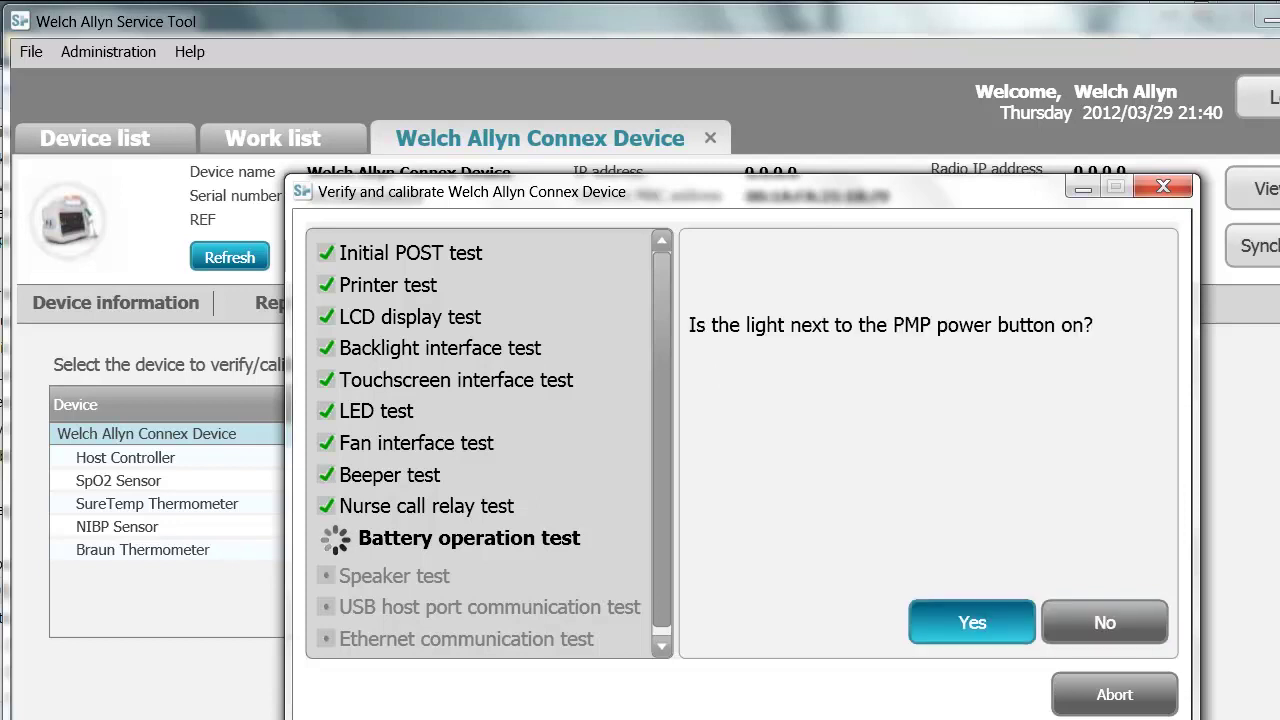
key("Return")
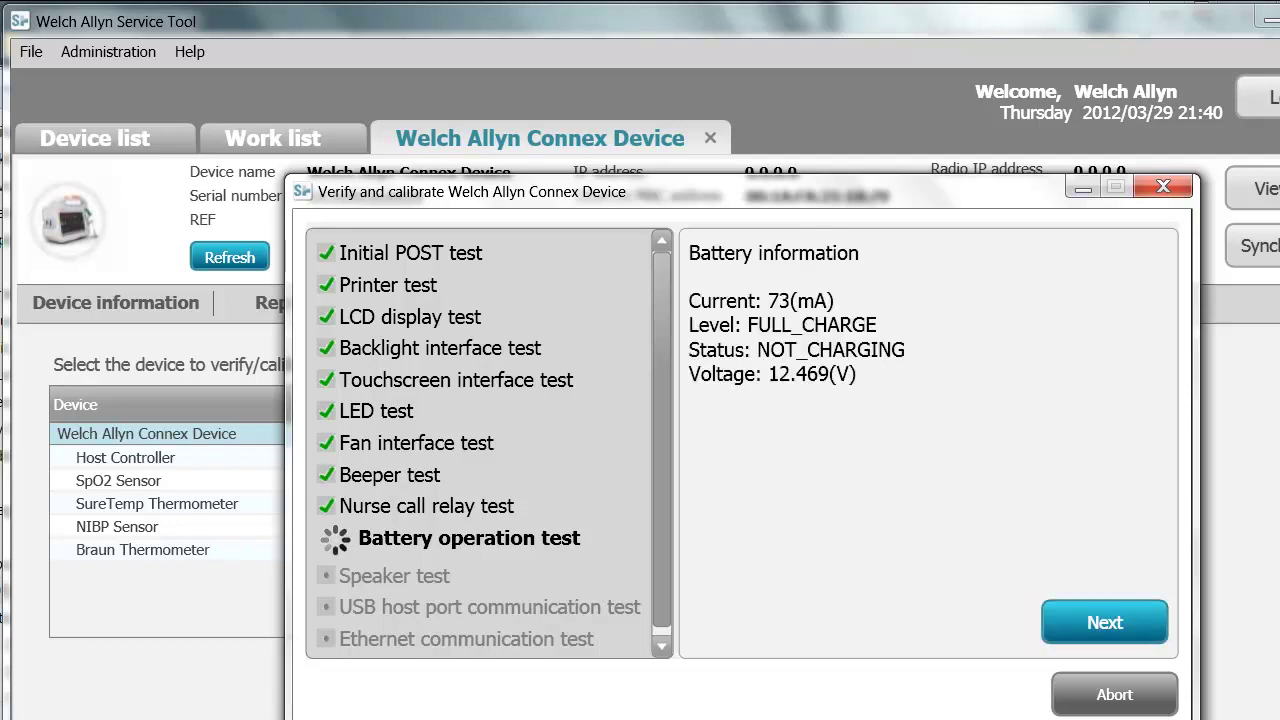
key("Return")
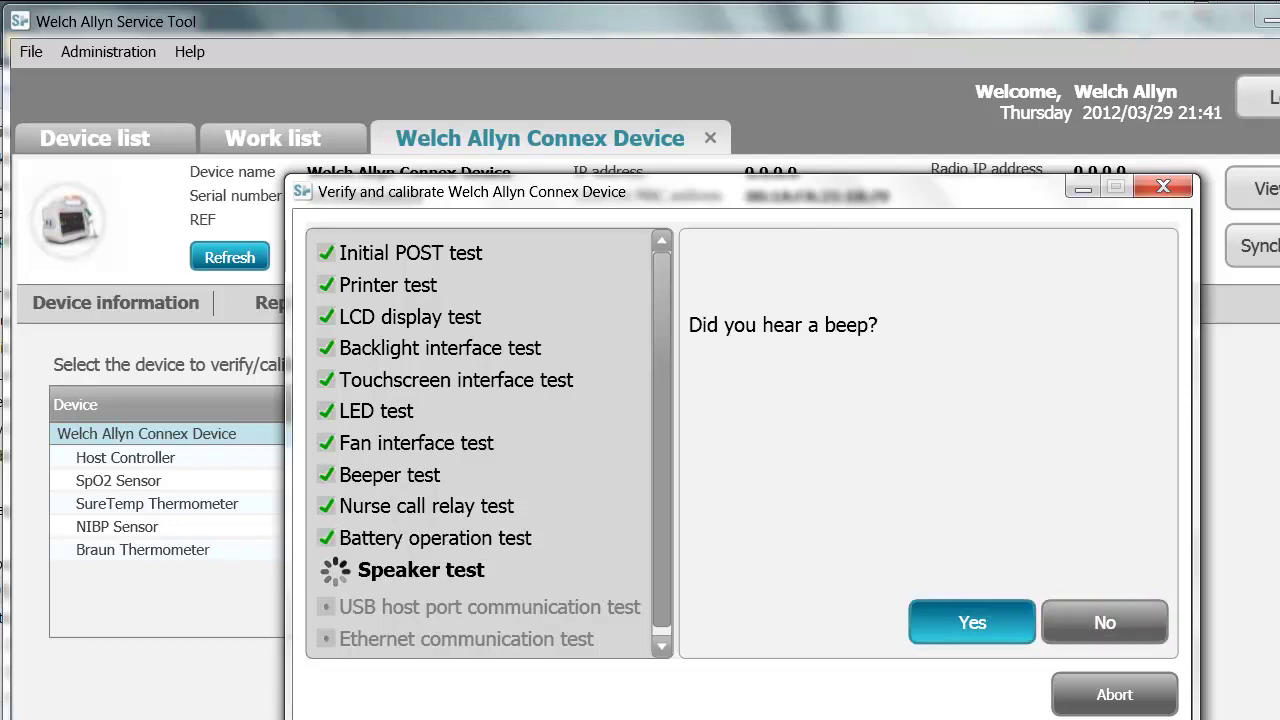
Step: Confirm the speaker beep and USB thumb drive tests on both host ports
key("Return")
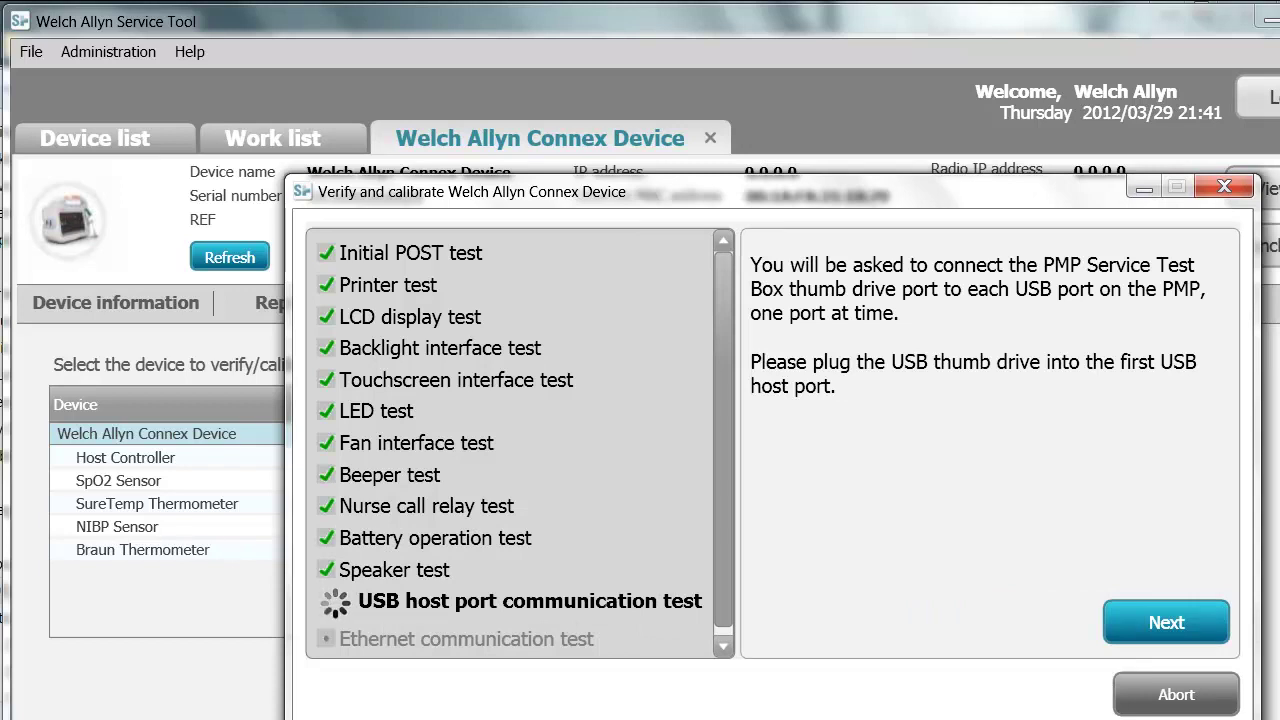
key("Return")
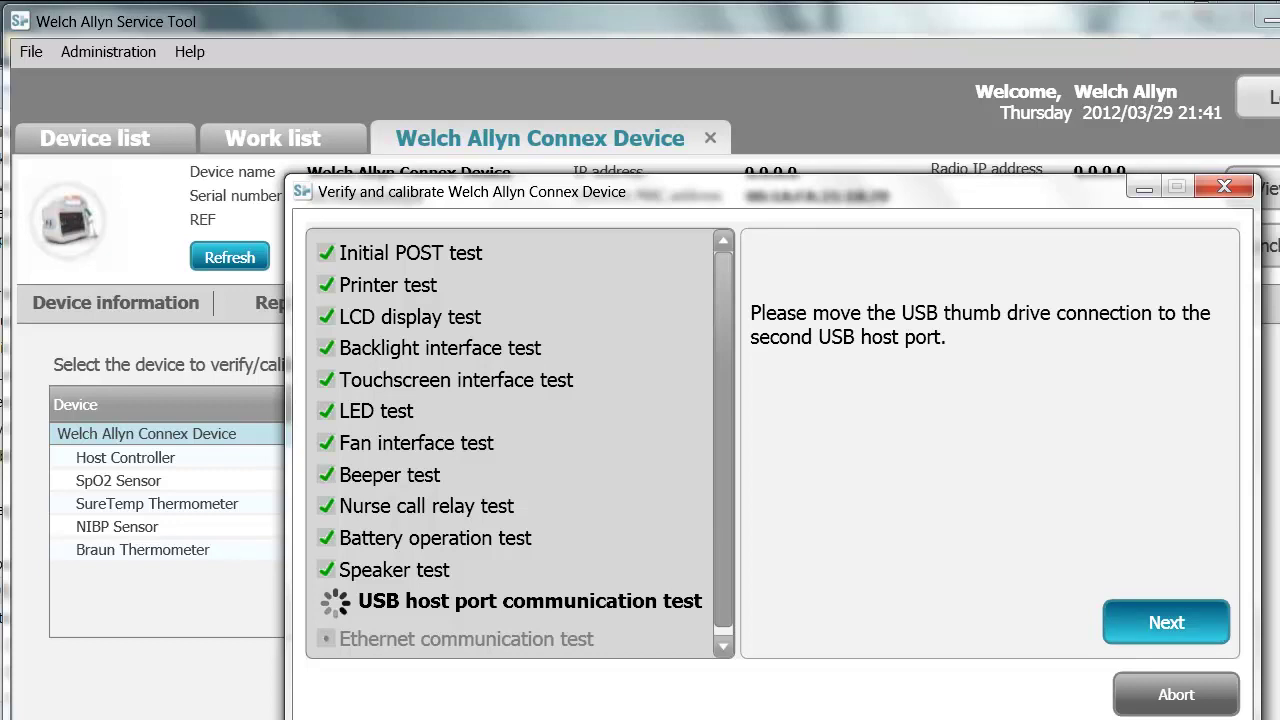
key("Return")
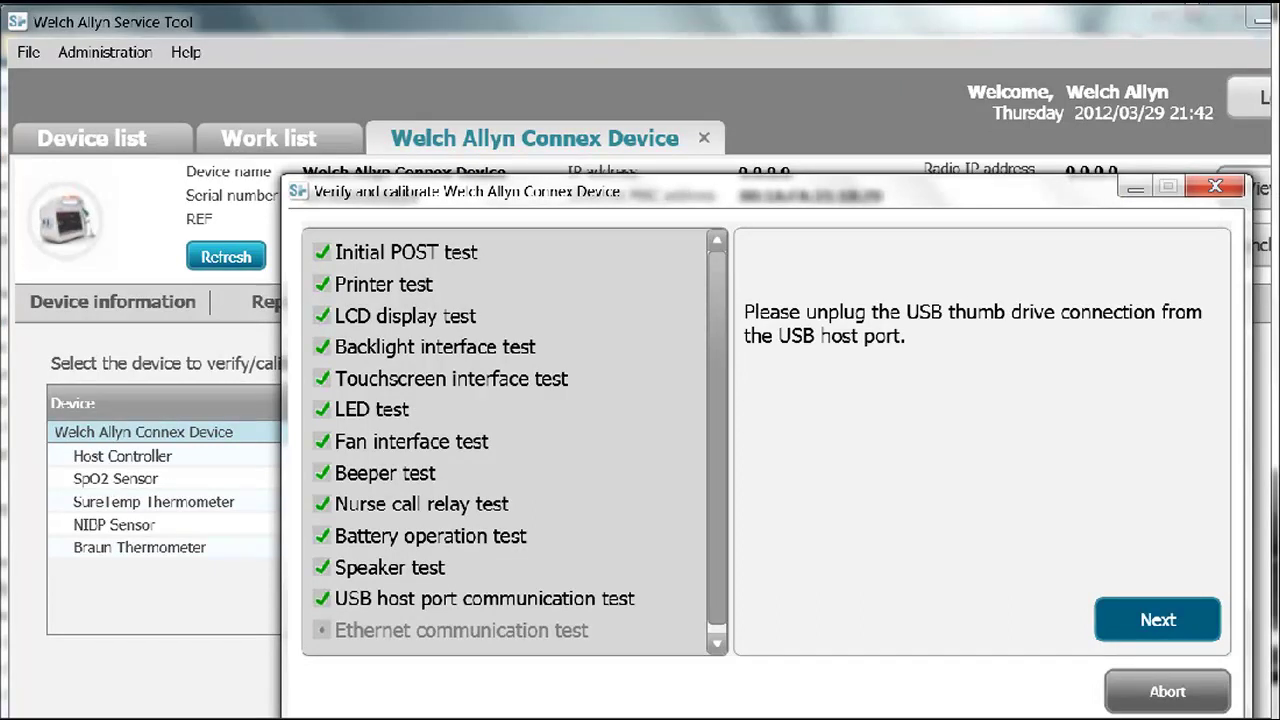
key("Return")
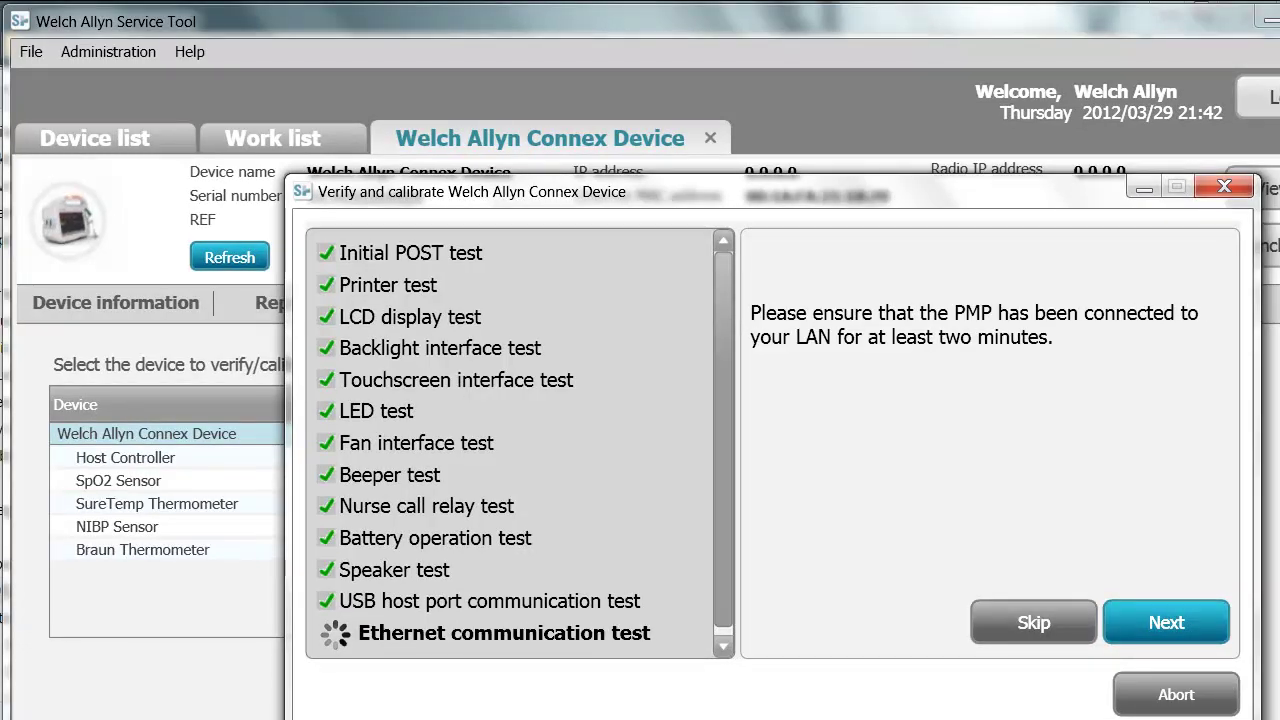
Step: Skip the Ethernet test and pass the Nellcor SpO2 functional test with the tester connected
key("Return")
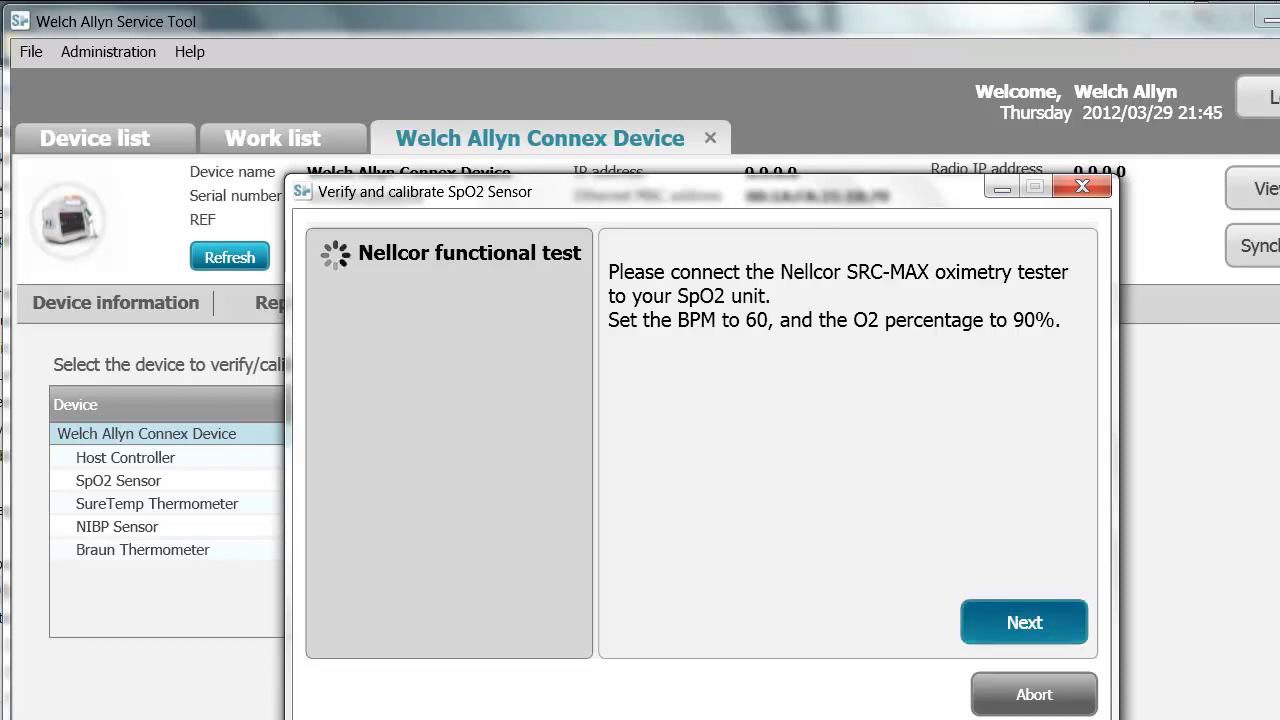
key("Return")
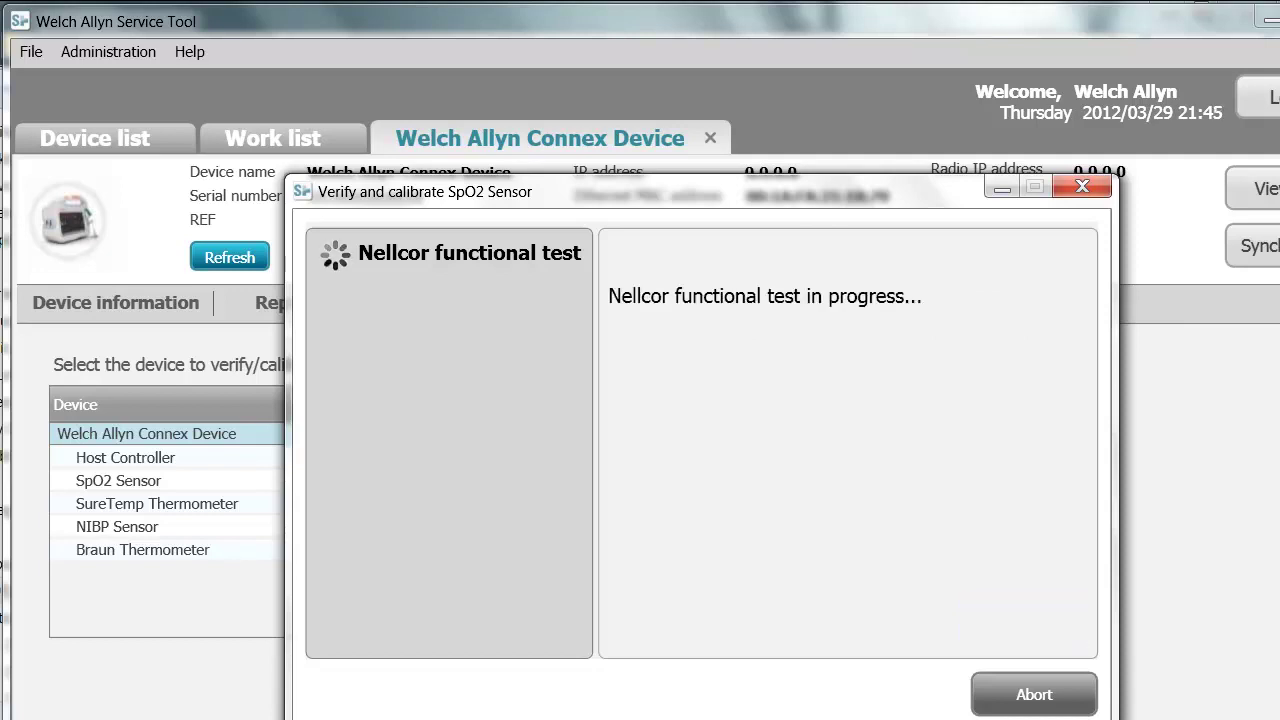
key("Return")
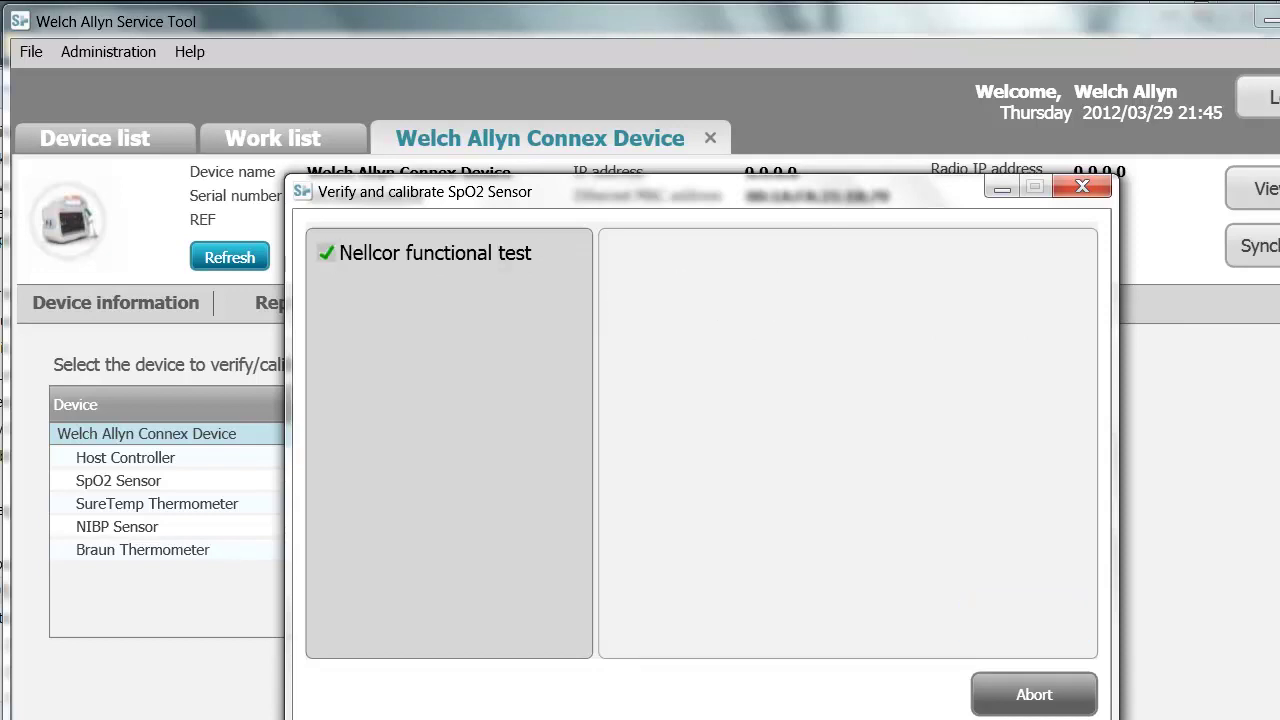
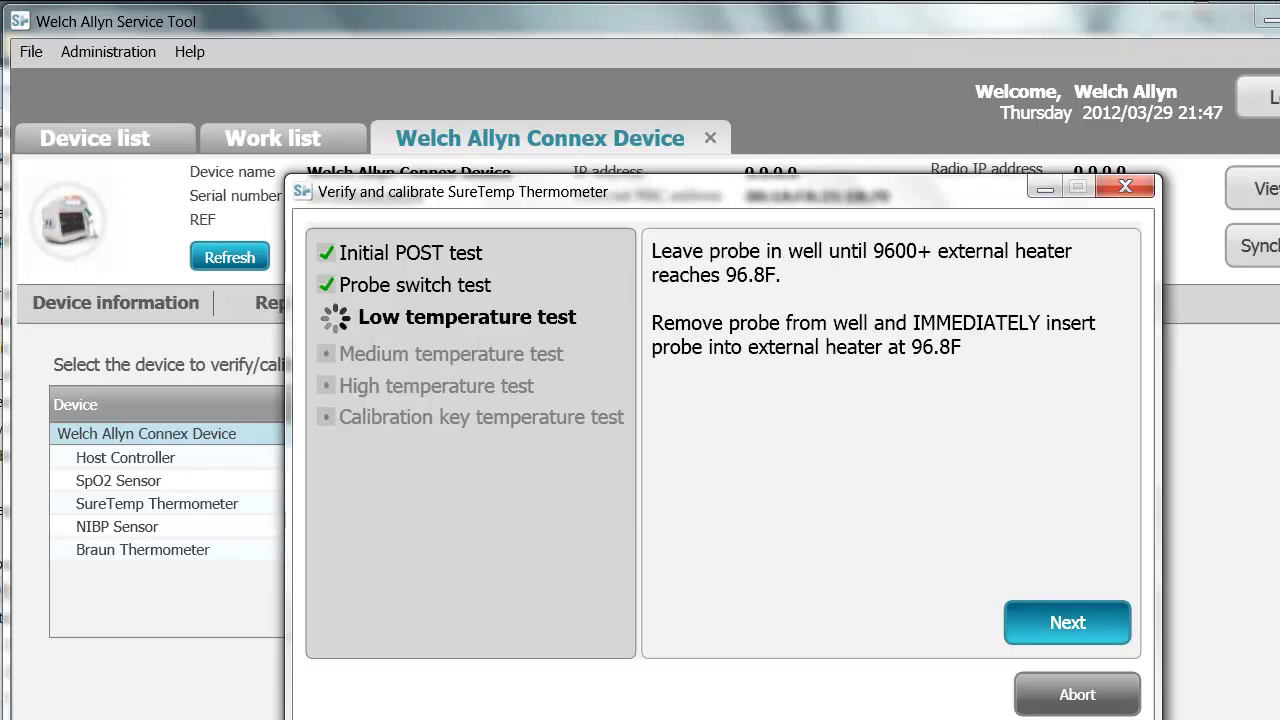
Step: Run the SureTemp low, medium, high and calibration key temperature tests, then confirm the probe is reconnected
key("Return")
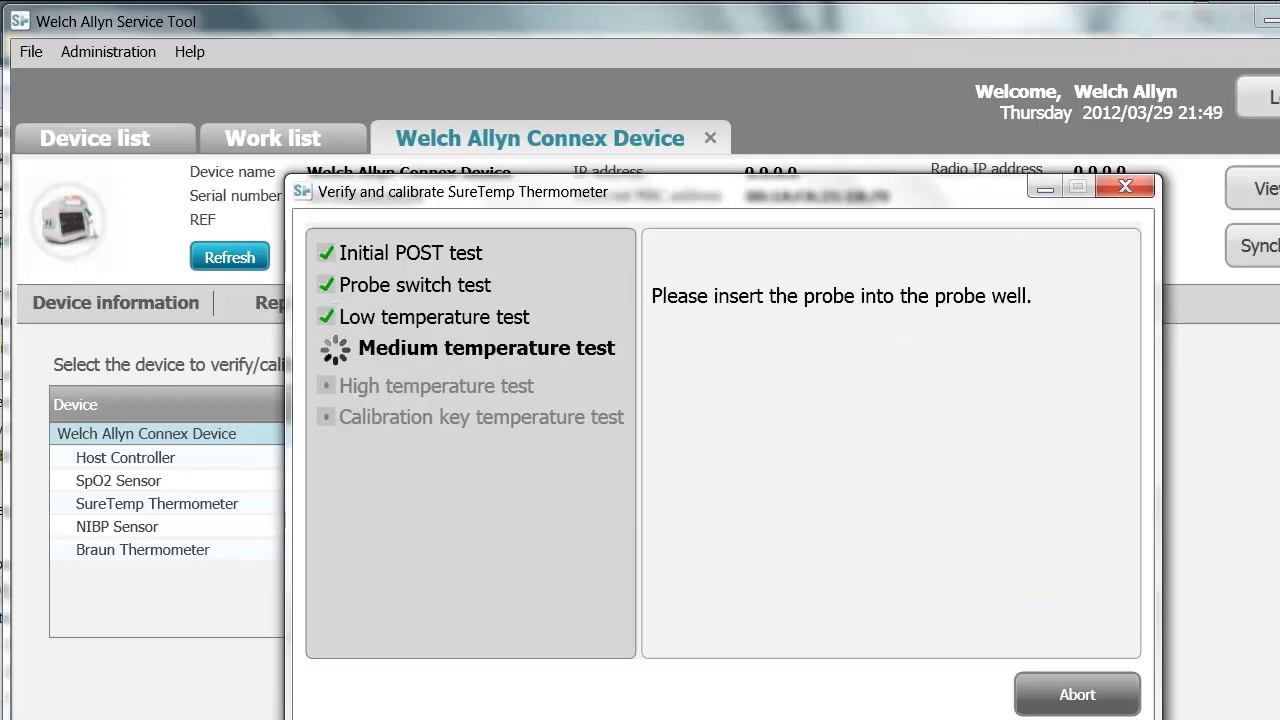
key("Return")
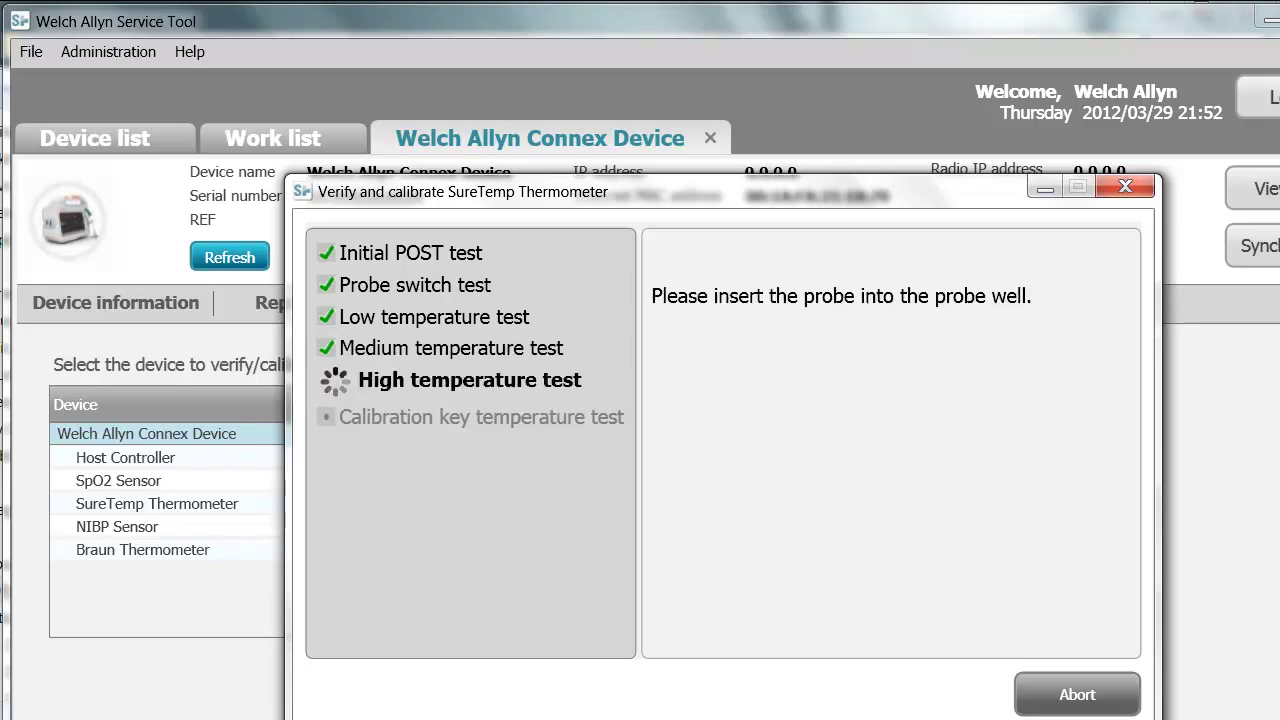
key("Return")
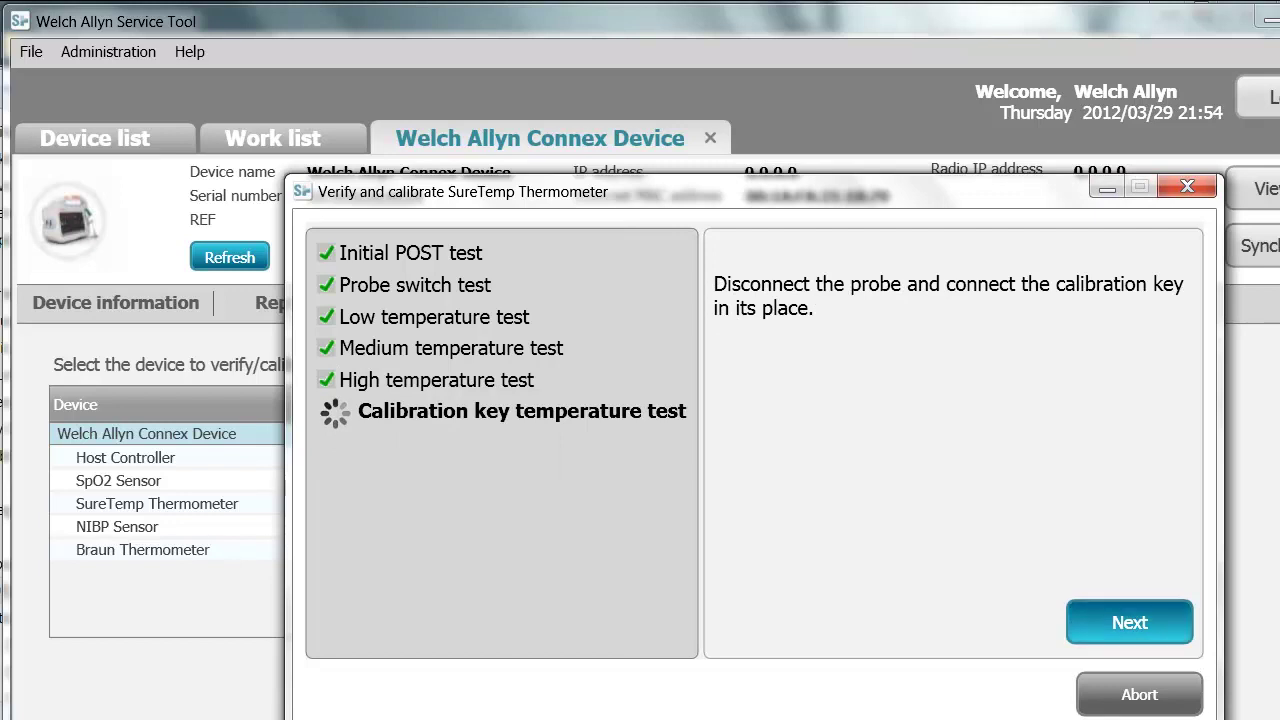
key("Return")
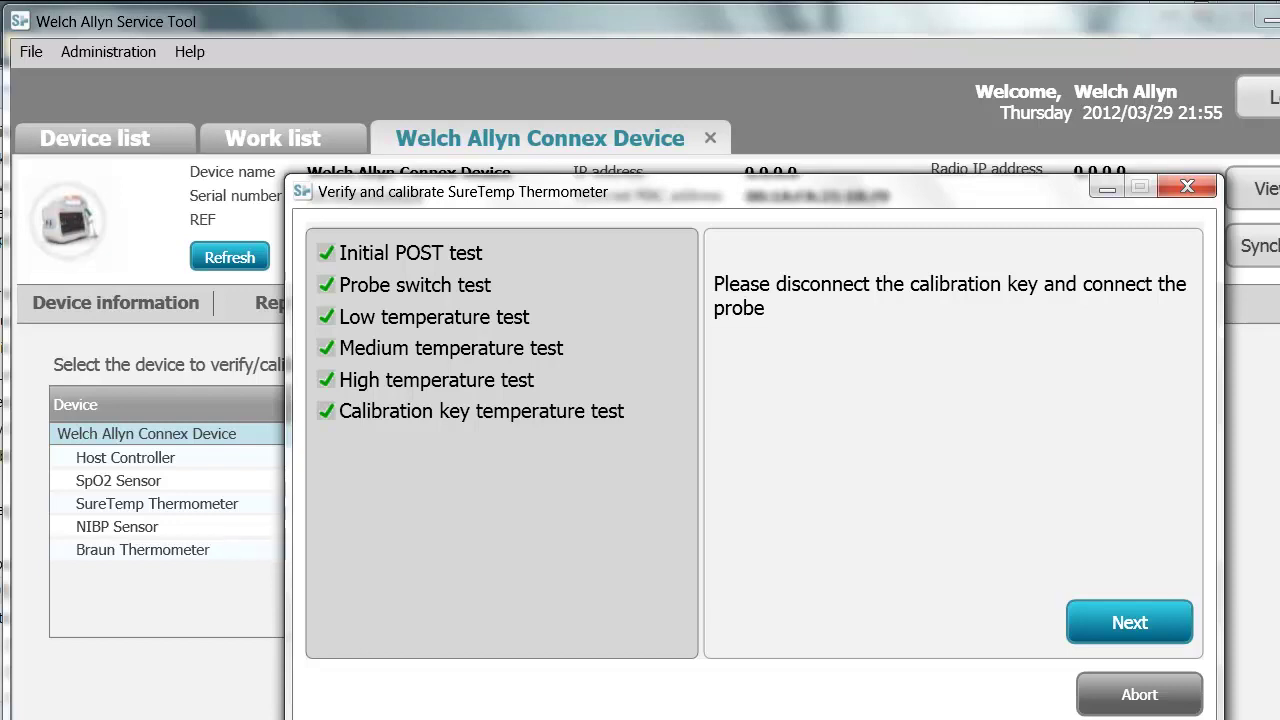
key("Return")
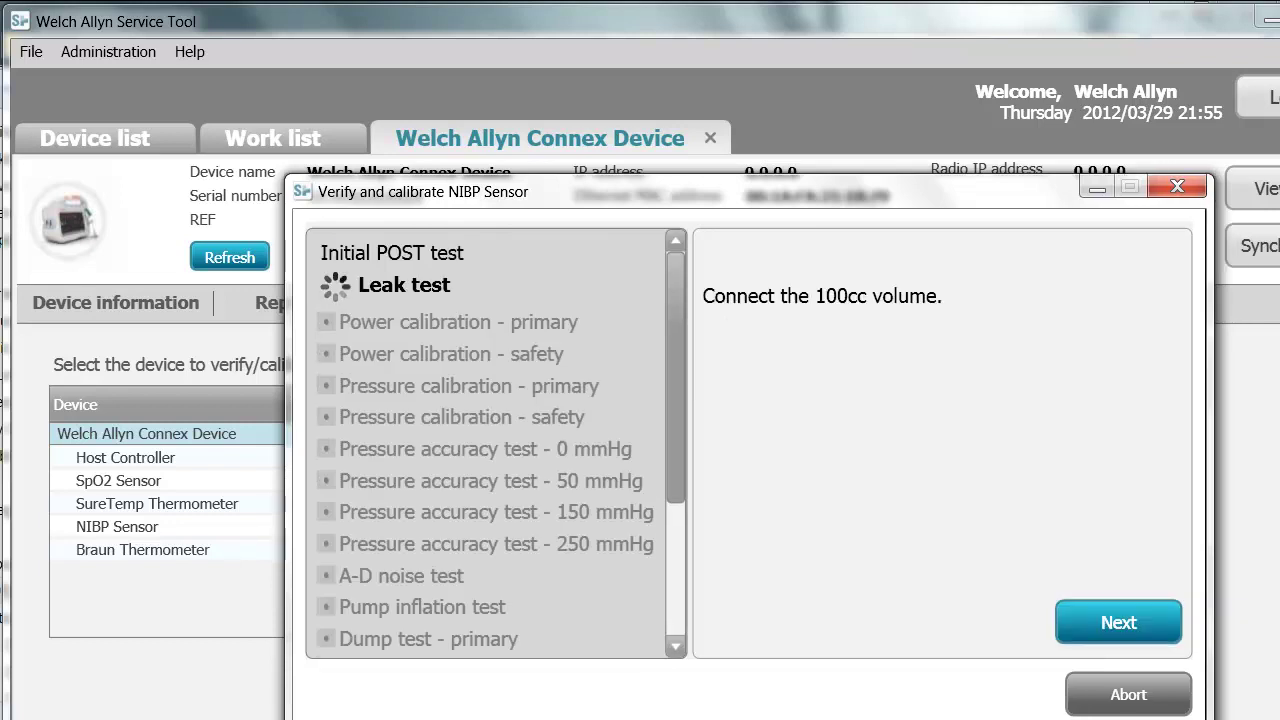
Step: Run the NIBP leak test with 100cc and 500cc volumes, submit 202 mmHg, then enter 203
key("Return")
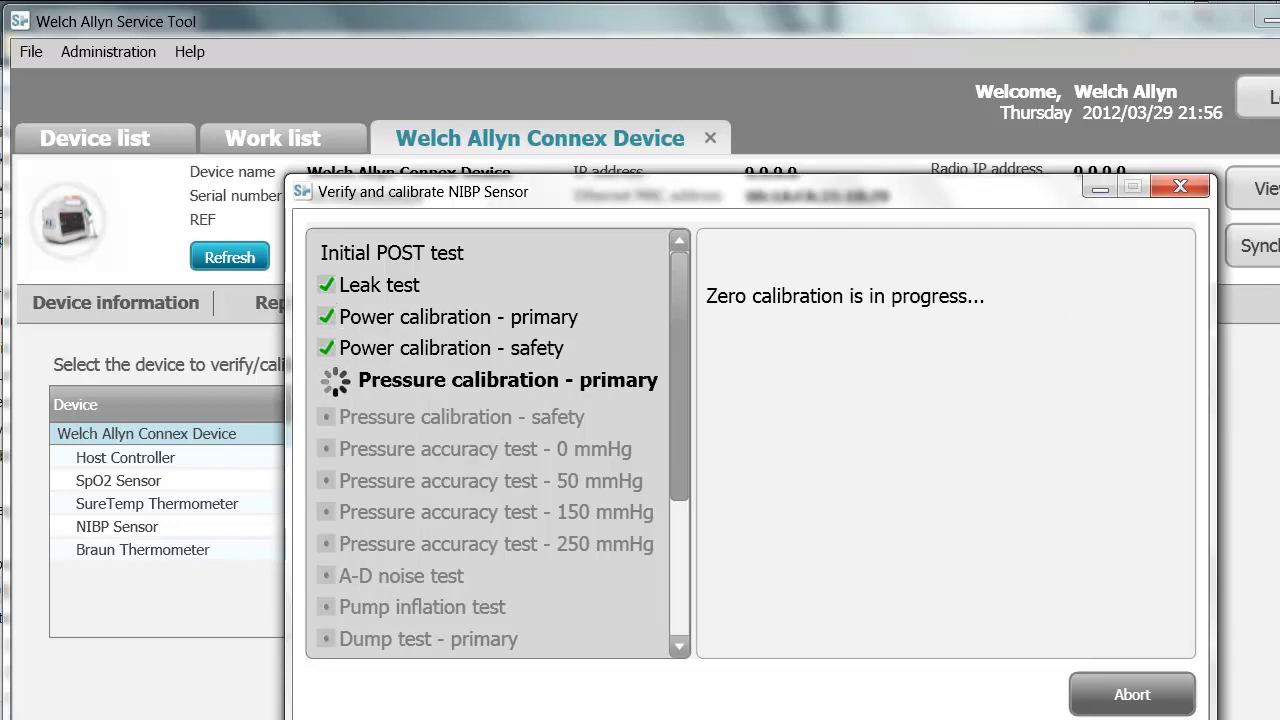
key("Return")
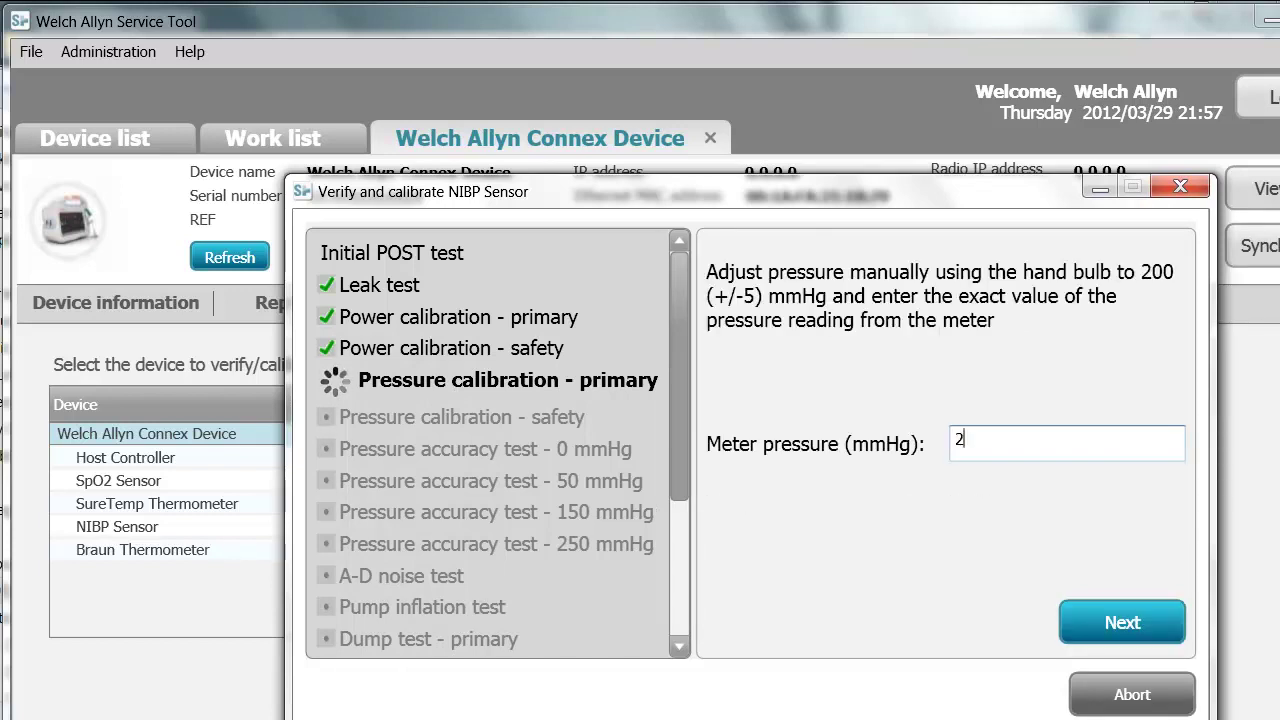
type("02")
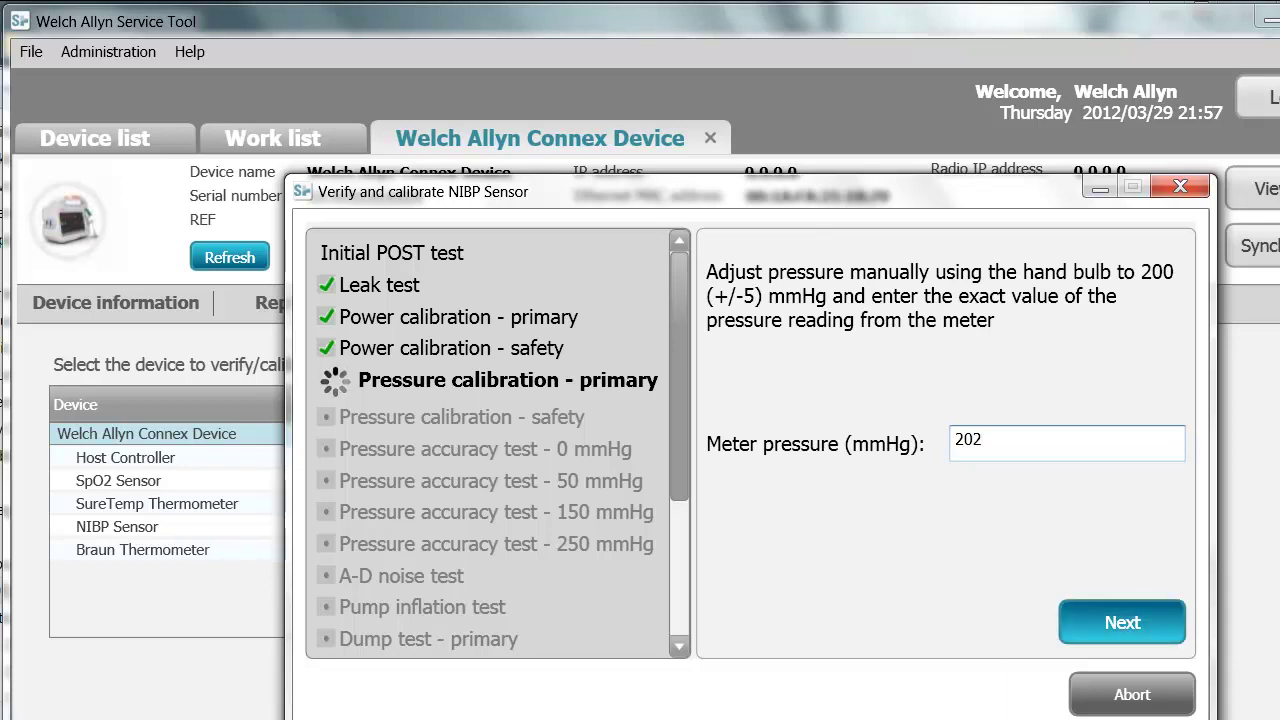
key("Return")
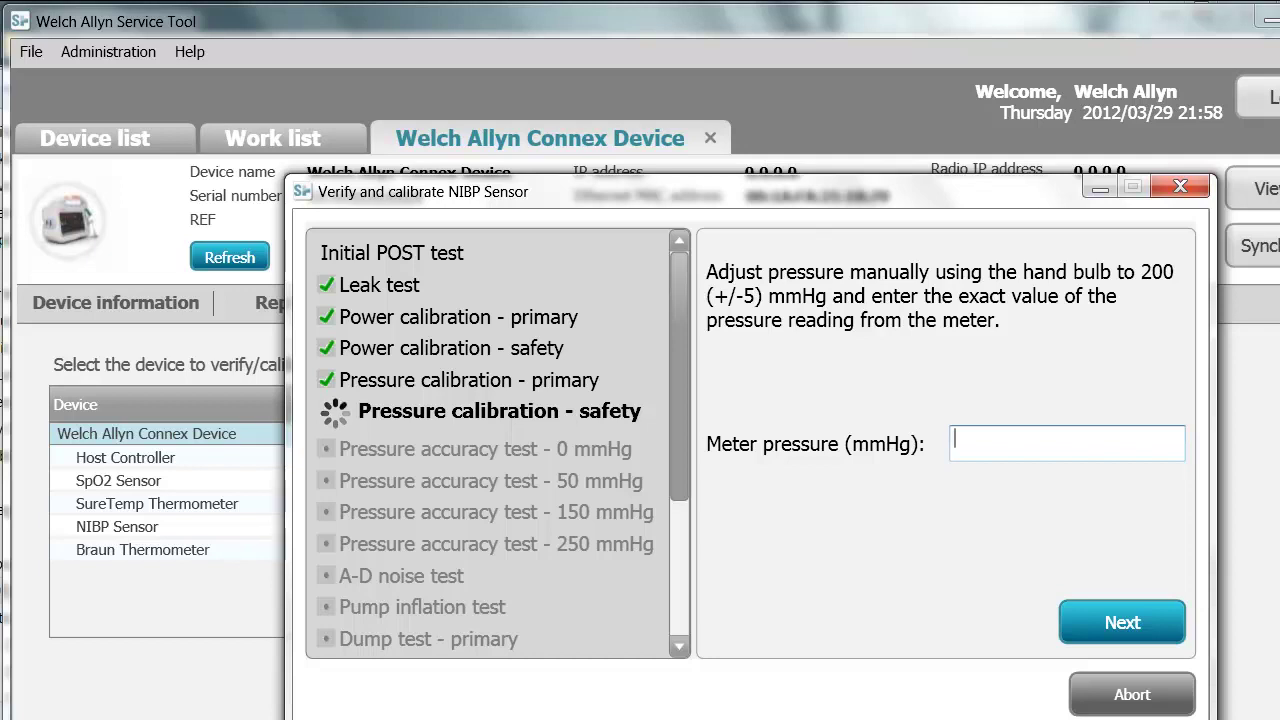
type("203")
Step: Submit the 203 mmHg safety calibration reading and start the 50 mmHg pressure accuracy check
key("Return")
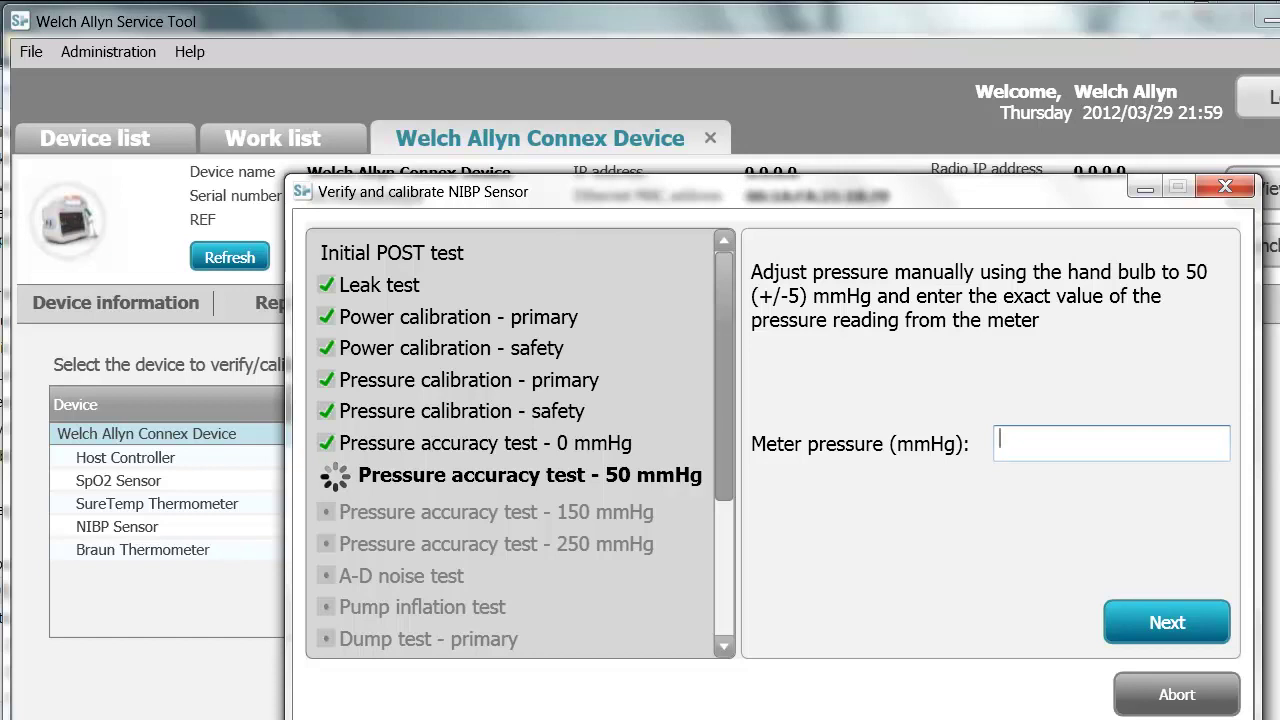
type("52")
key("Return")
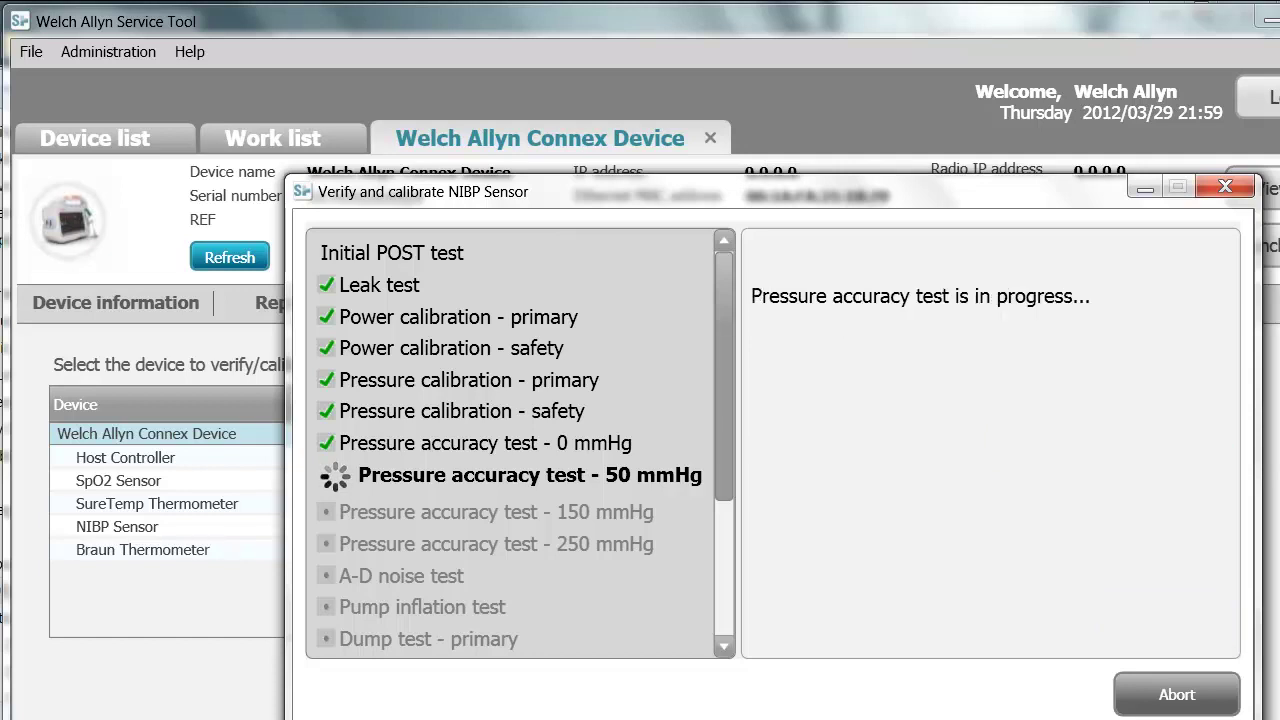
Step: Enter meter readings of 50, 149 and 248 mmHg for the pressure accuracy tests
type("50")
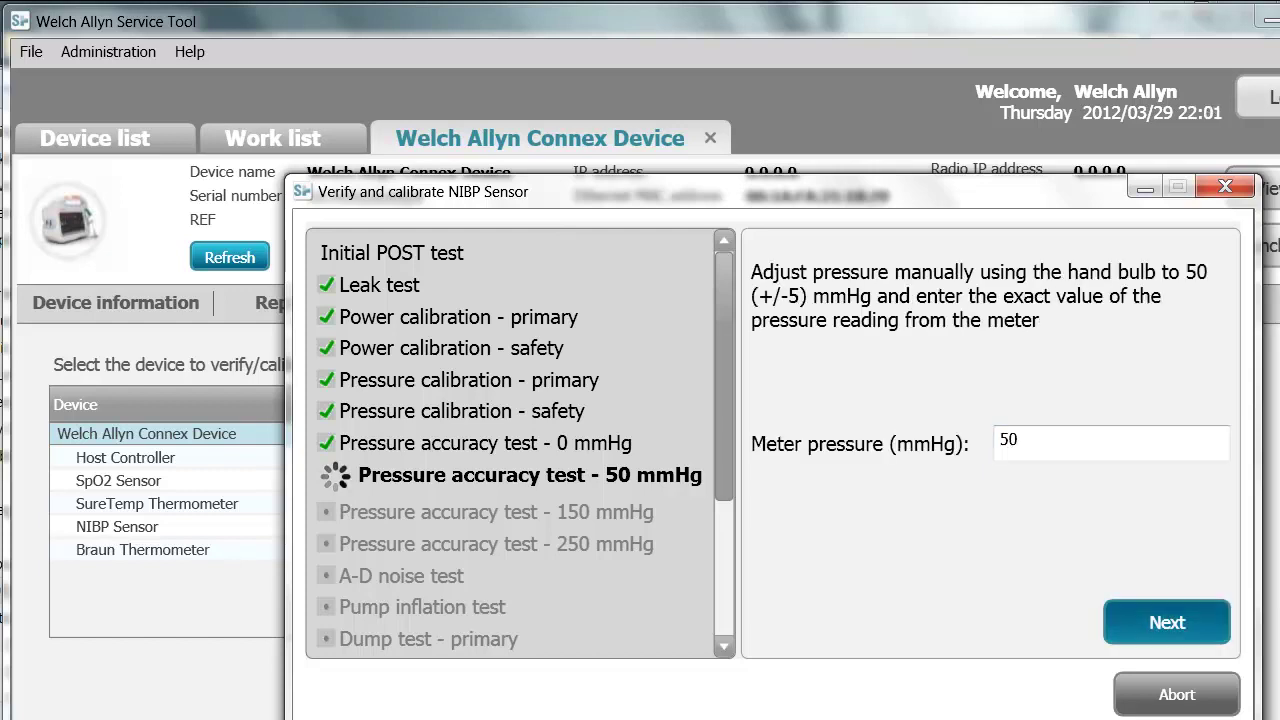
key("Return")
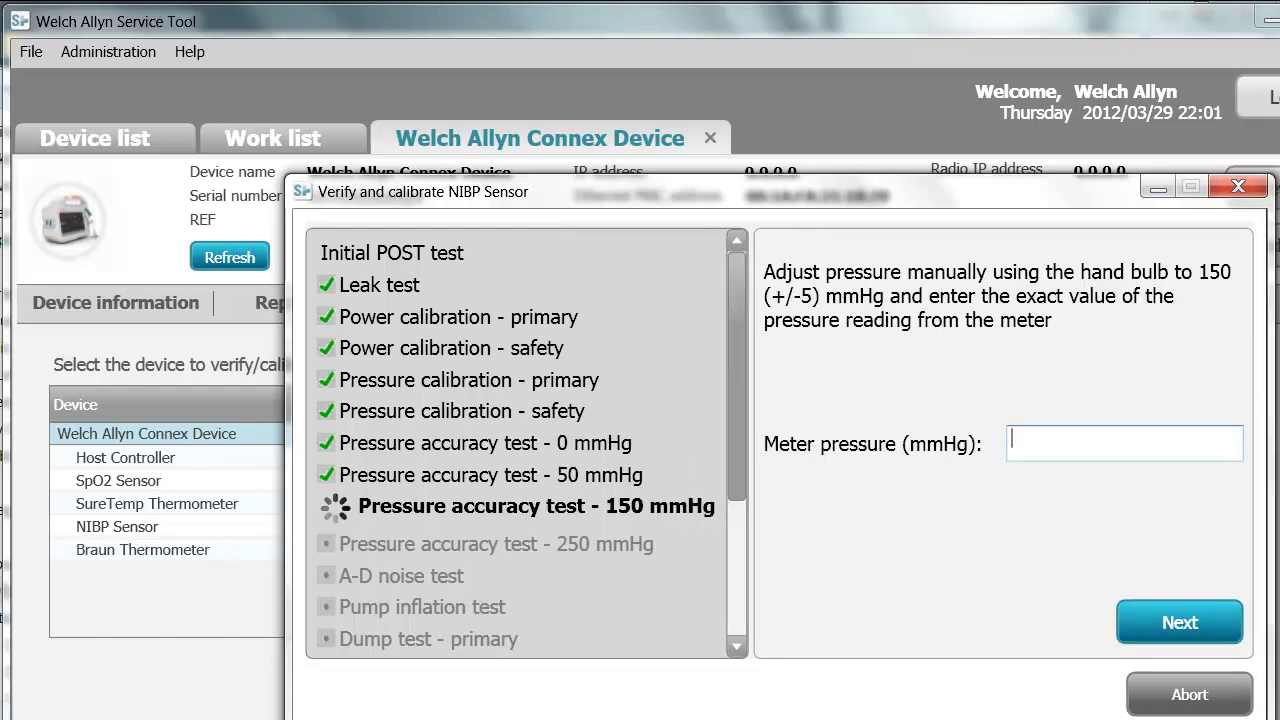
type("149")
key("Return")
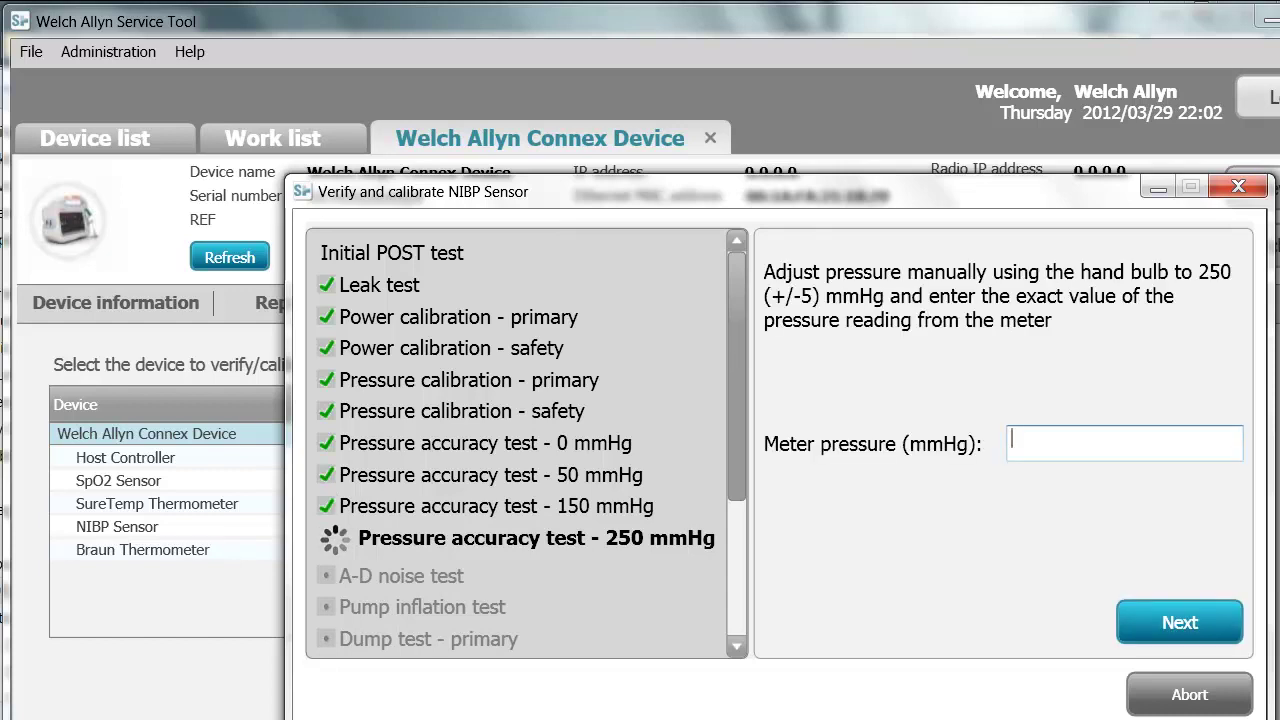
type("248")
key("Return")
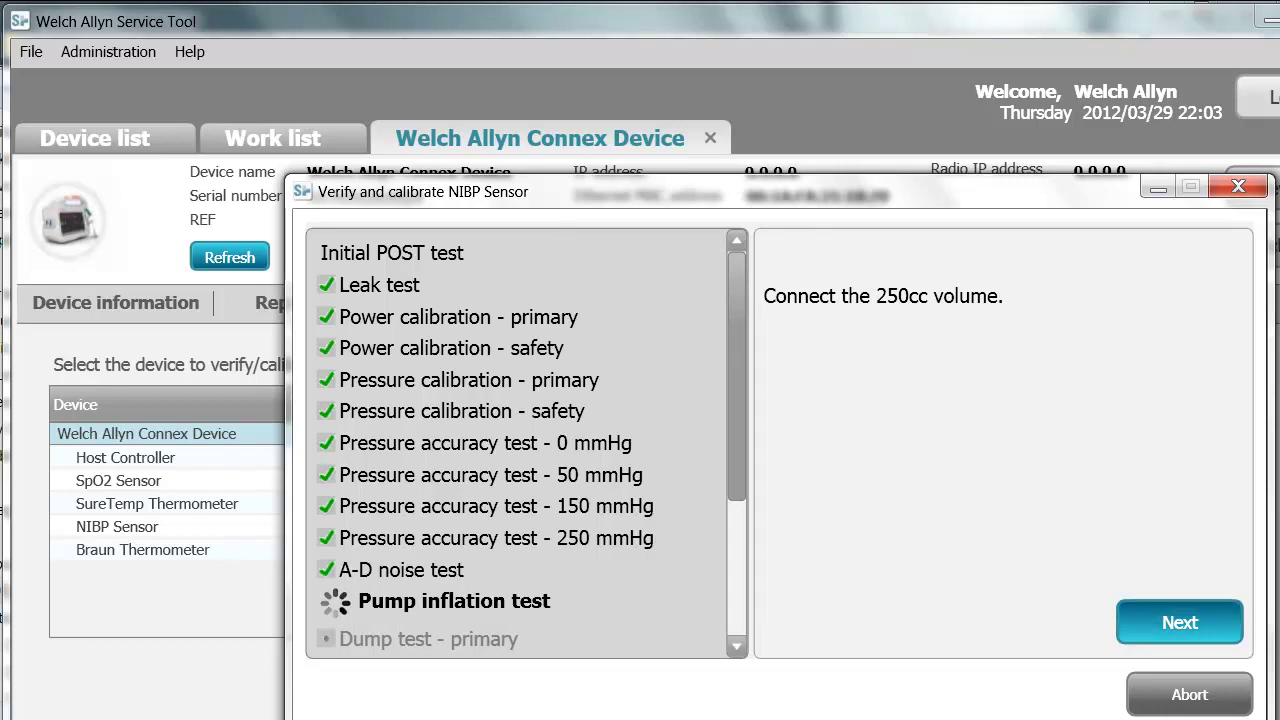
Step: Run the pump inflation (250cc), dump, valve control (100cc), inflation linearity and over pressure tests
key("Return")
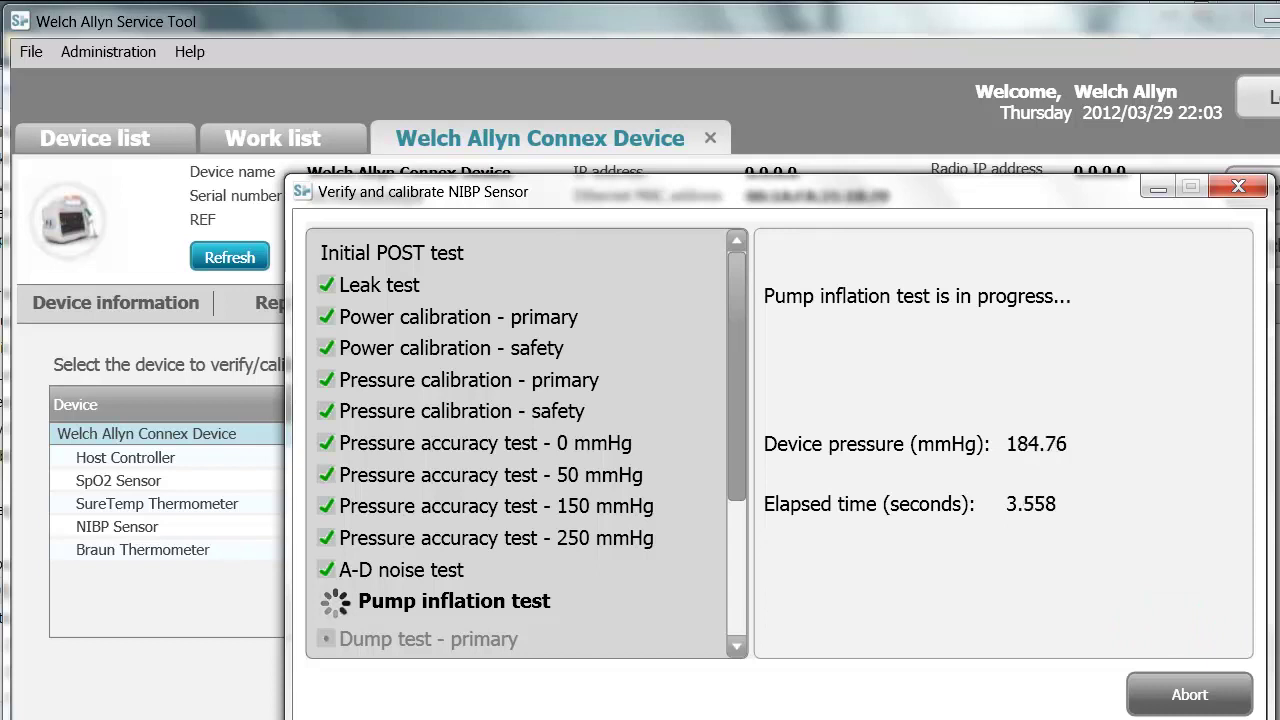
key("Return")
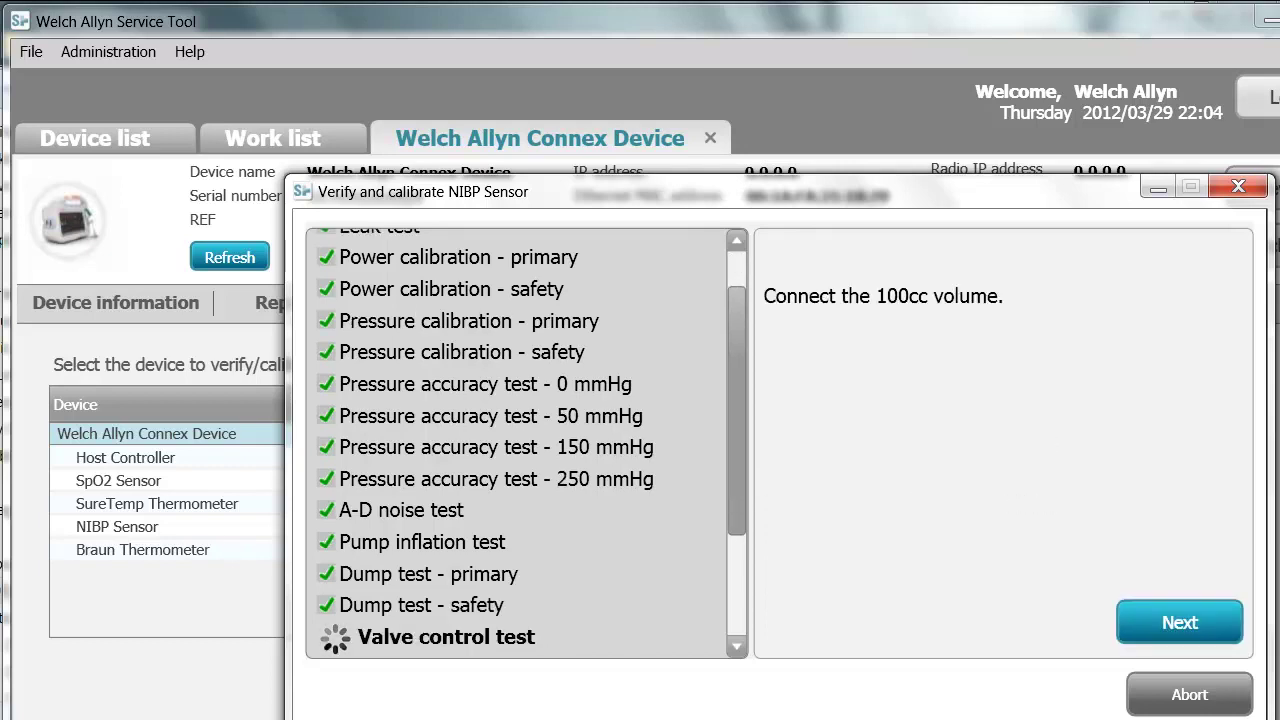
key("Return")
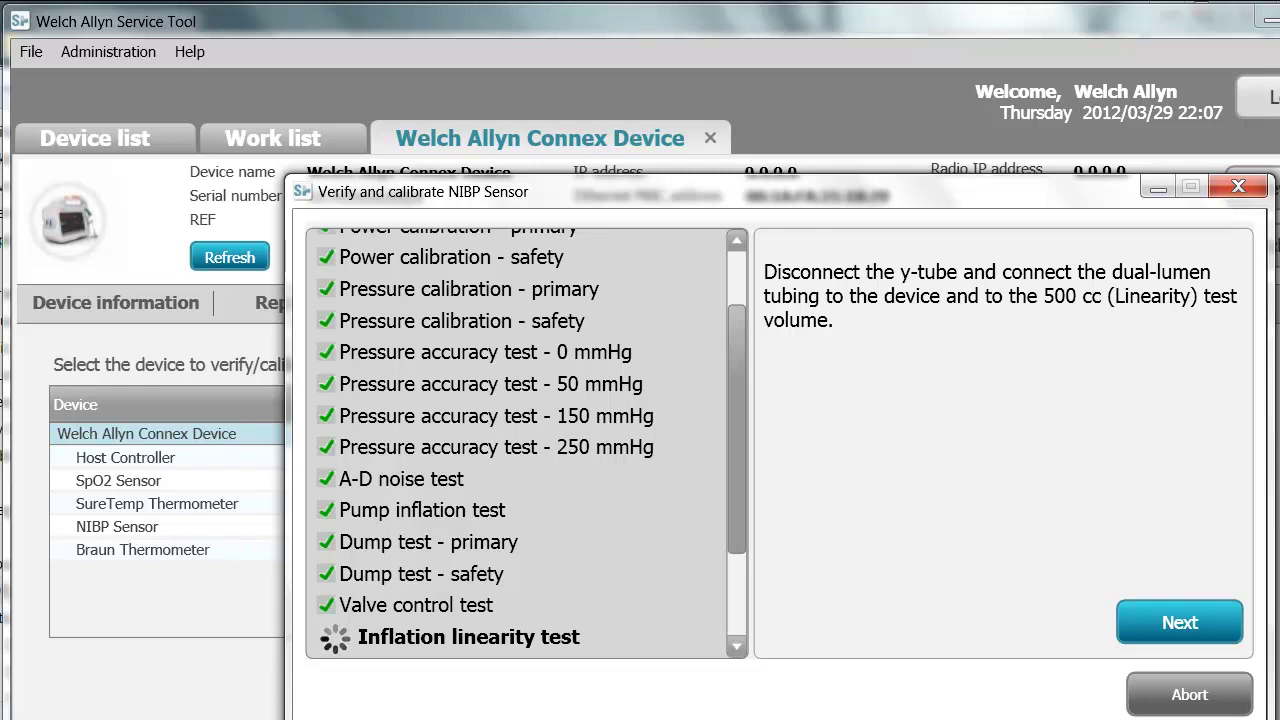
left_click(1179, 622)
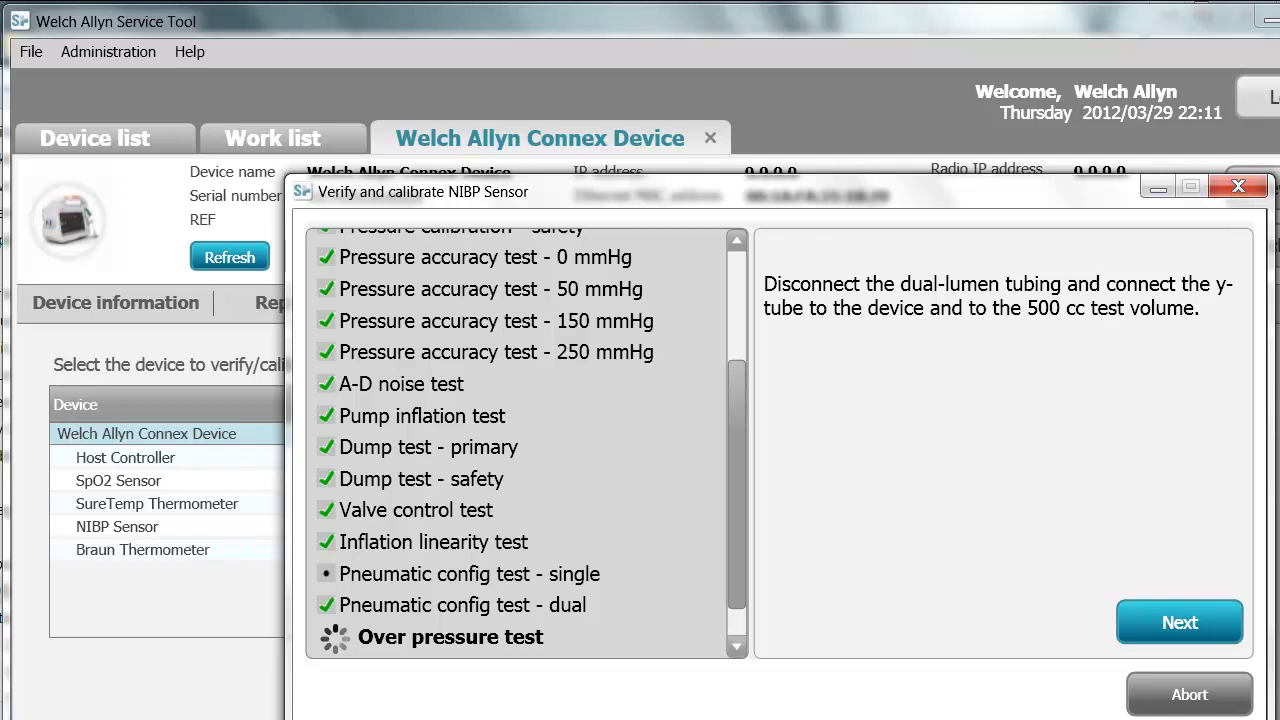
key("Return")
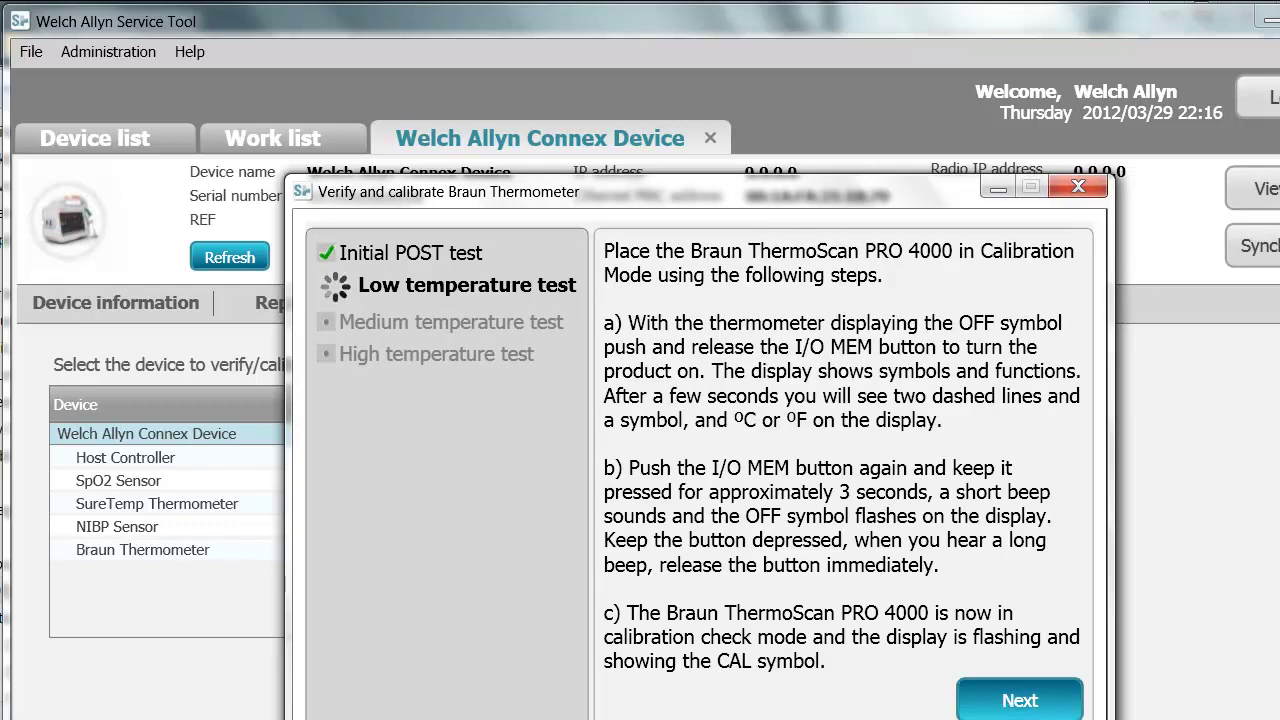
Step: Confirm Braun calibration mode and the clean probe cover, then submit the 96.8 °F low reading
key("Return")
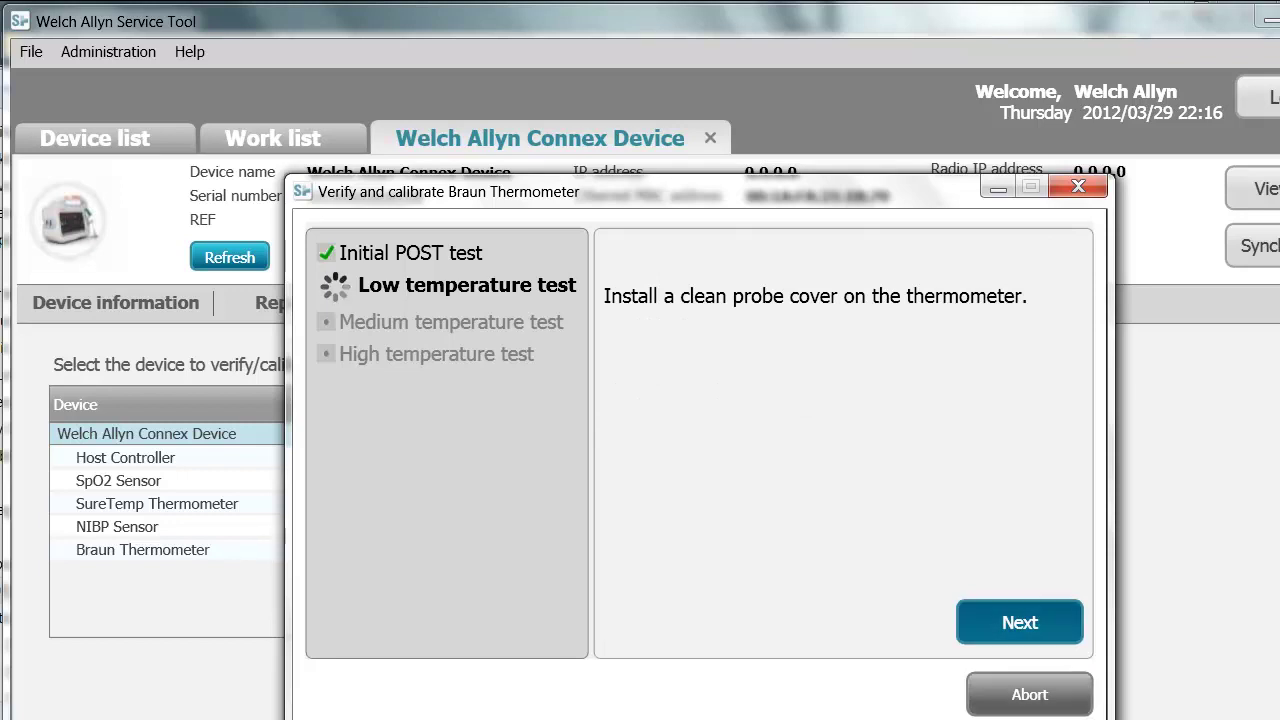
key("Return")
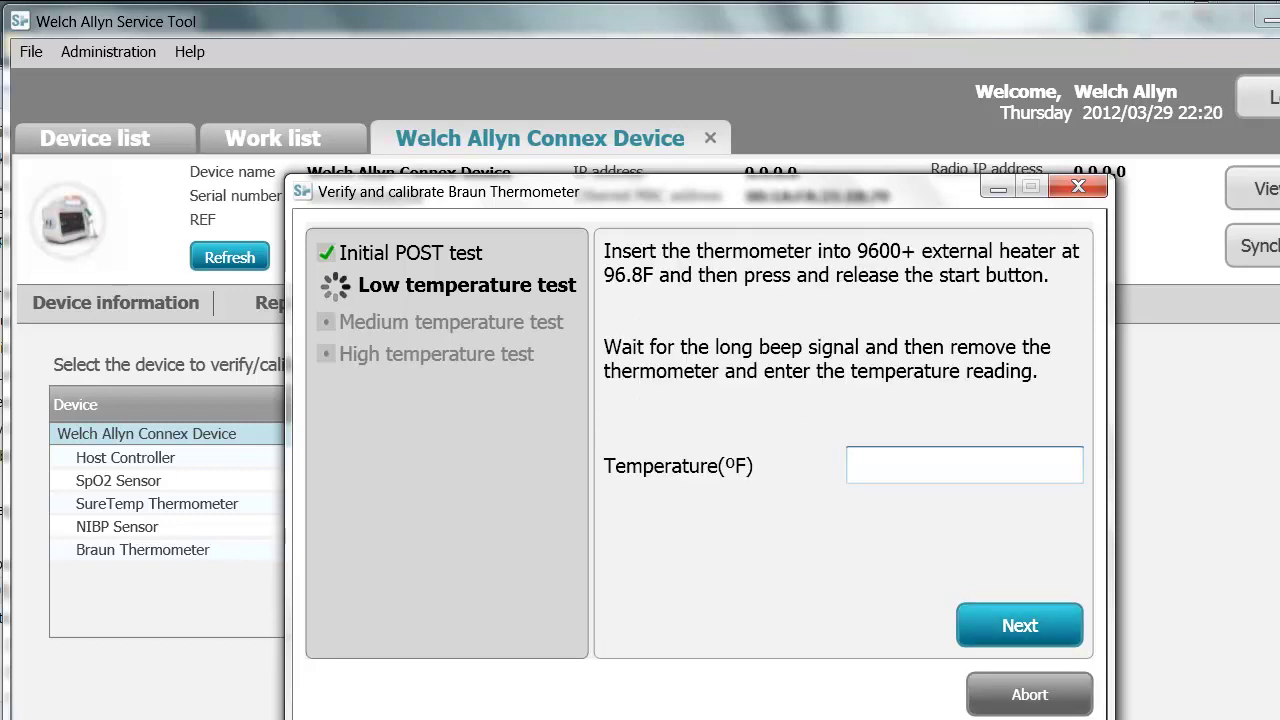
type("96.8")
key("Return")
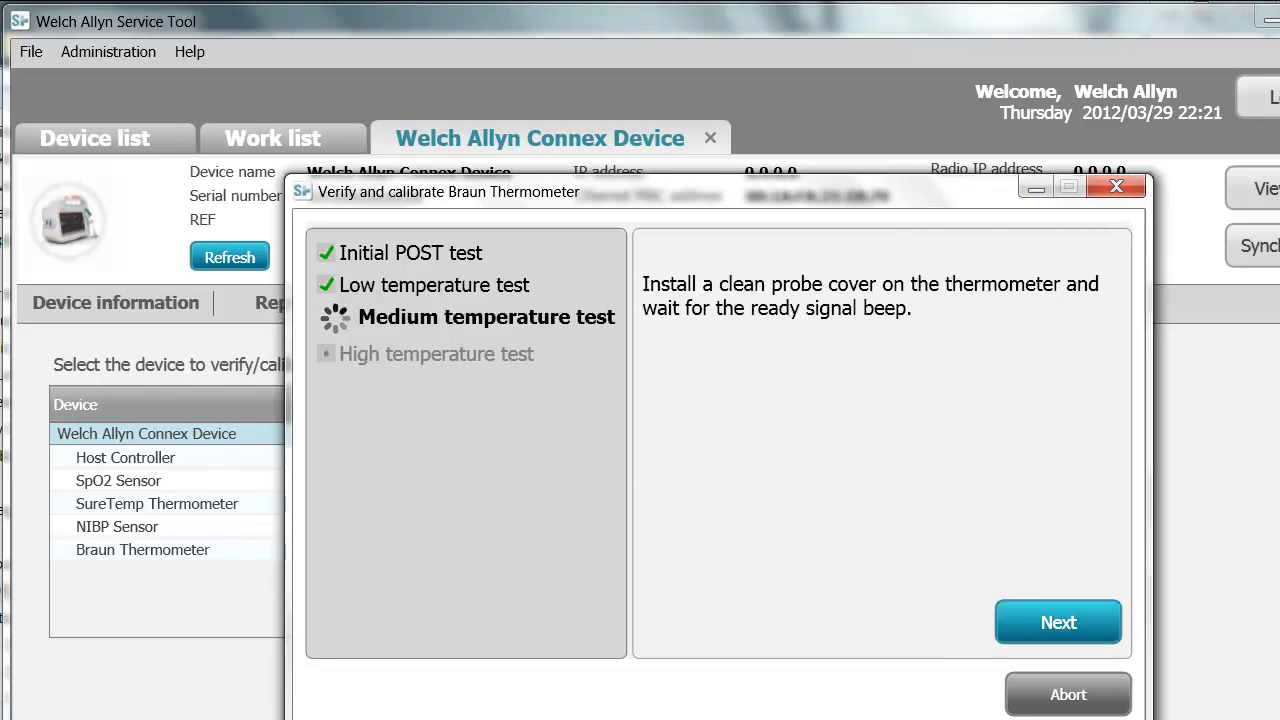
Step: Submit the 101.3 °F and 105.8 °F readings, confirm the thermometer is off, and close calibration
key("Return")
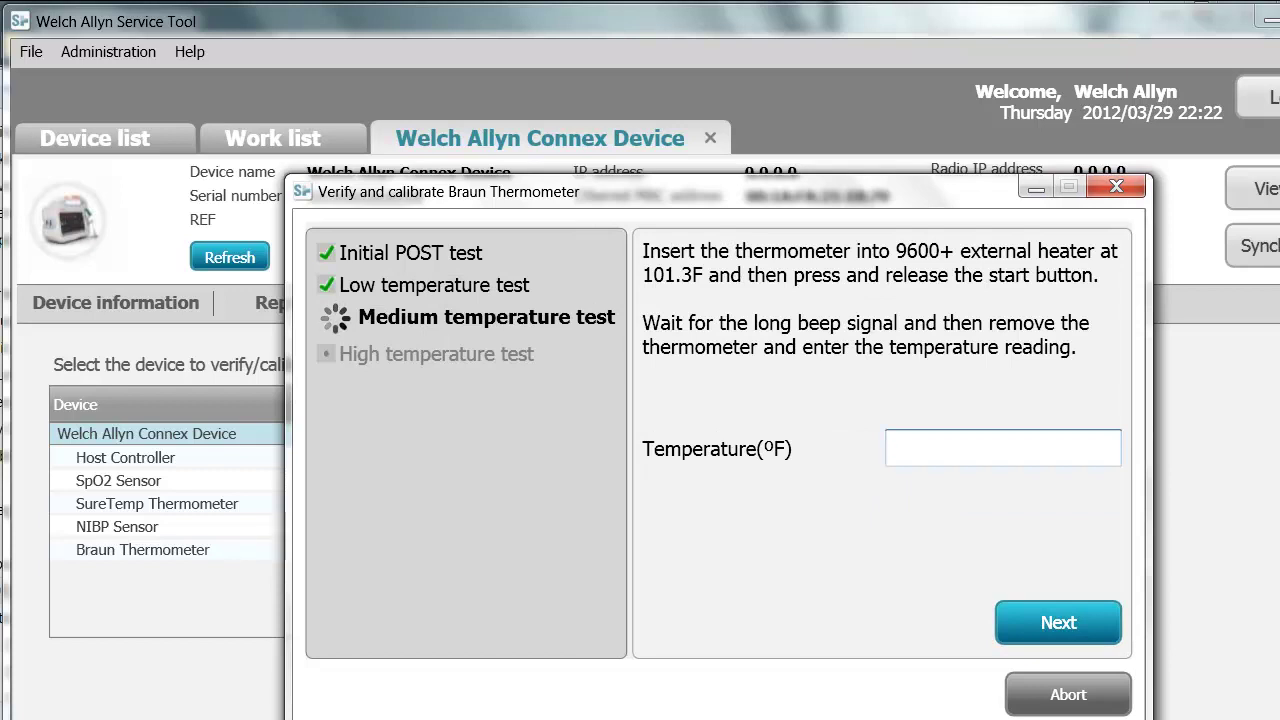
type("101.3")
key("Tab")
key("Return")
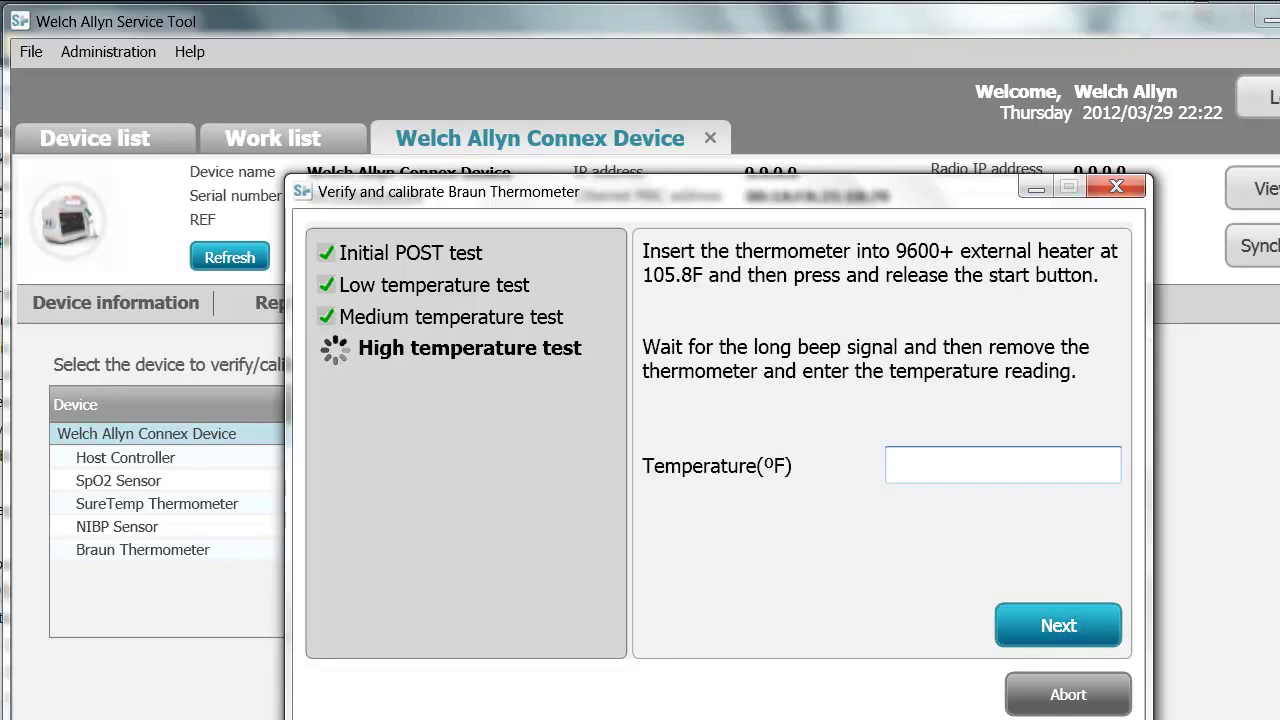
type("105.8")
key("Tab")
key("Return")
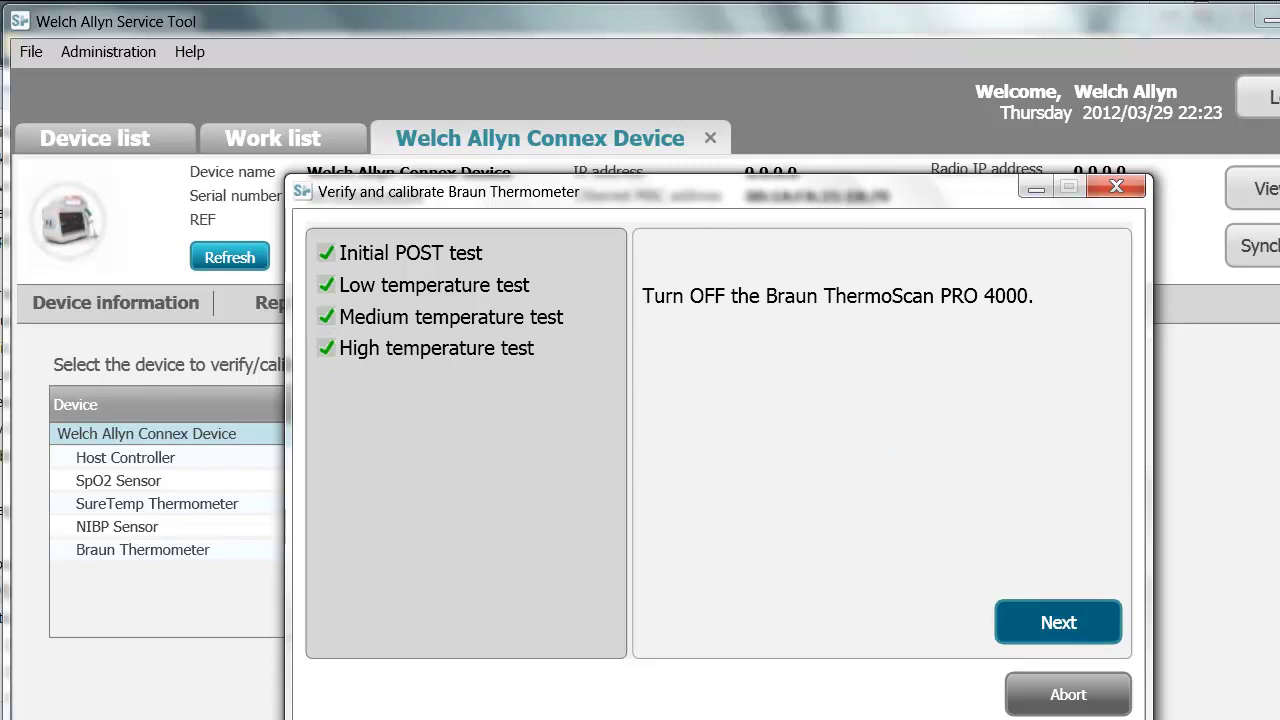
key("Return")
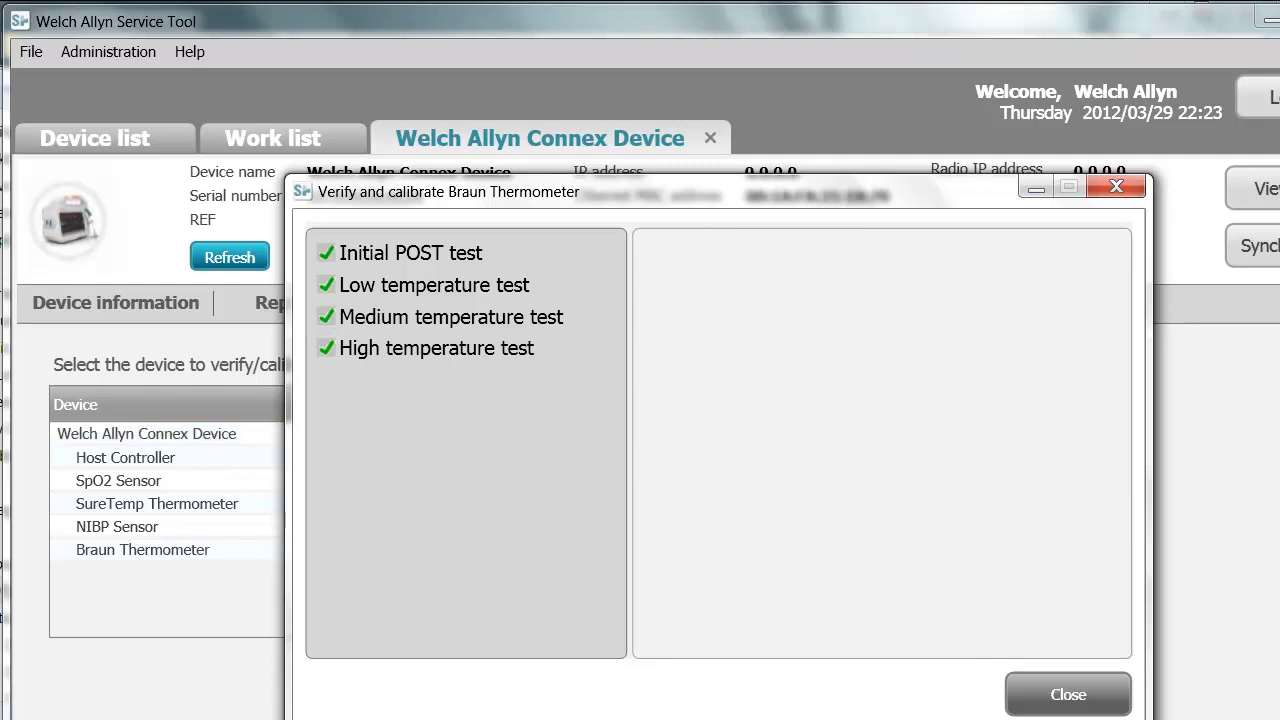
key("Return")
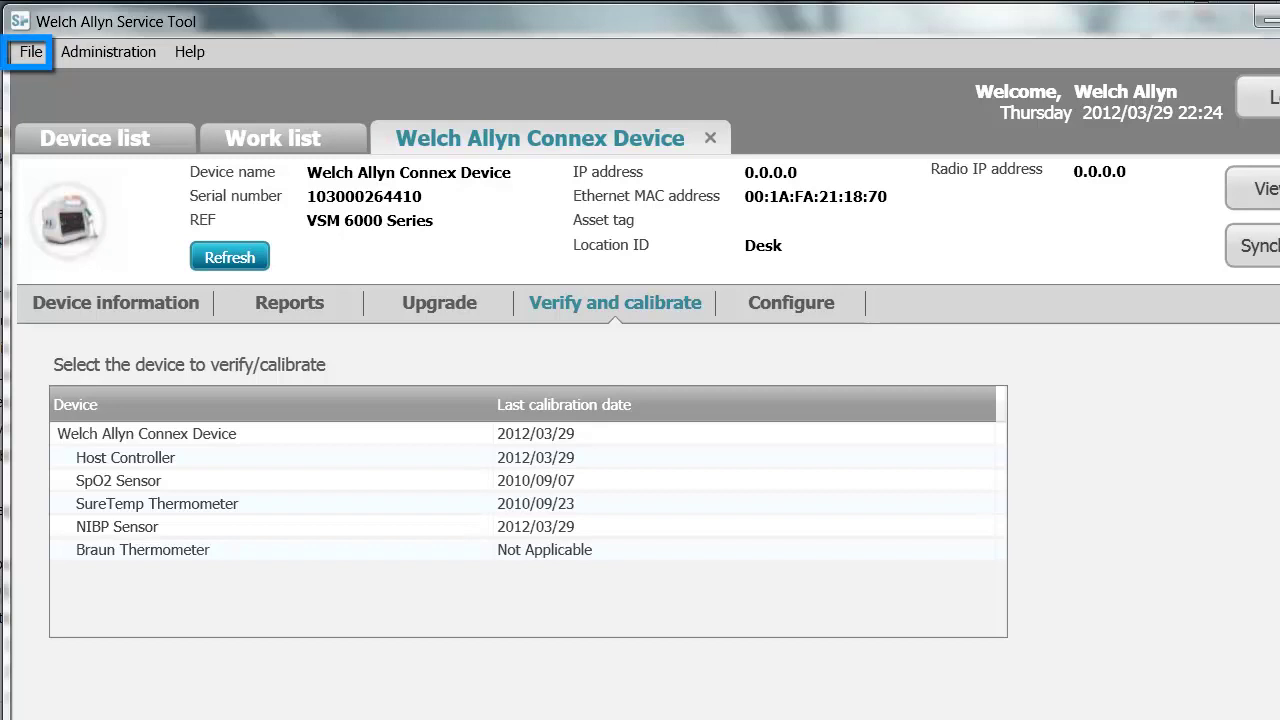
Step: Choose to view a saved service log file from the File menu
key("alt+f")
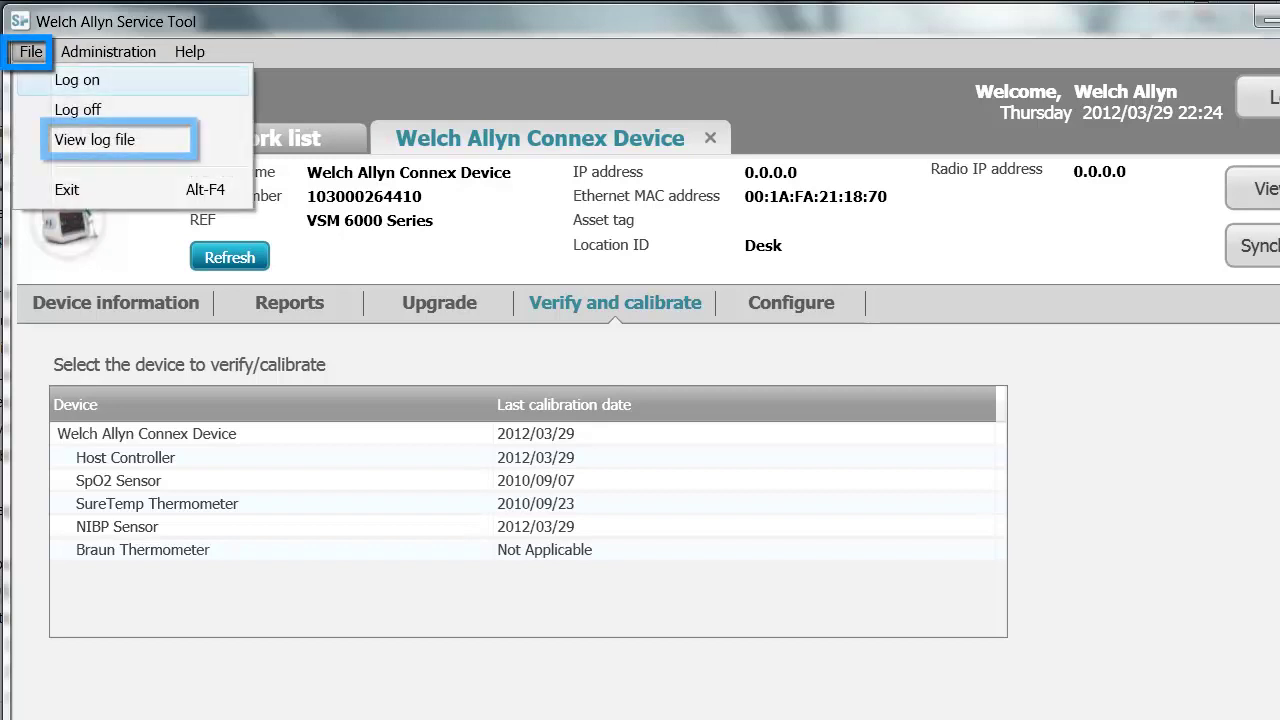
key("Down")
key("Down")
key("Return")
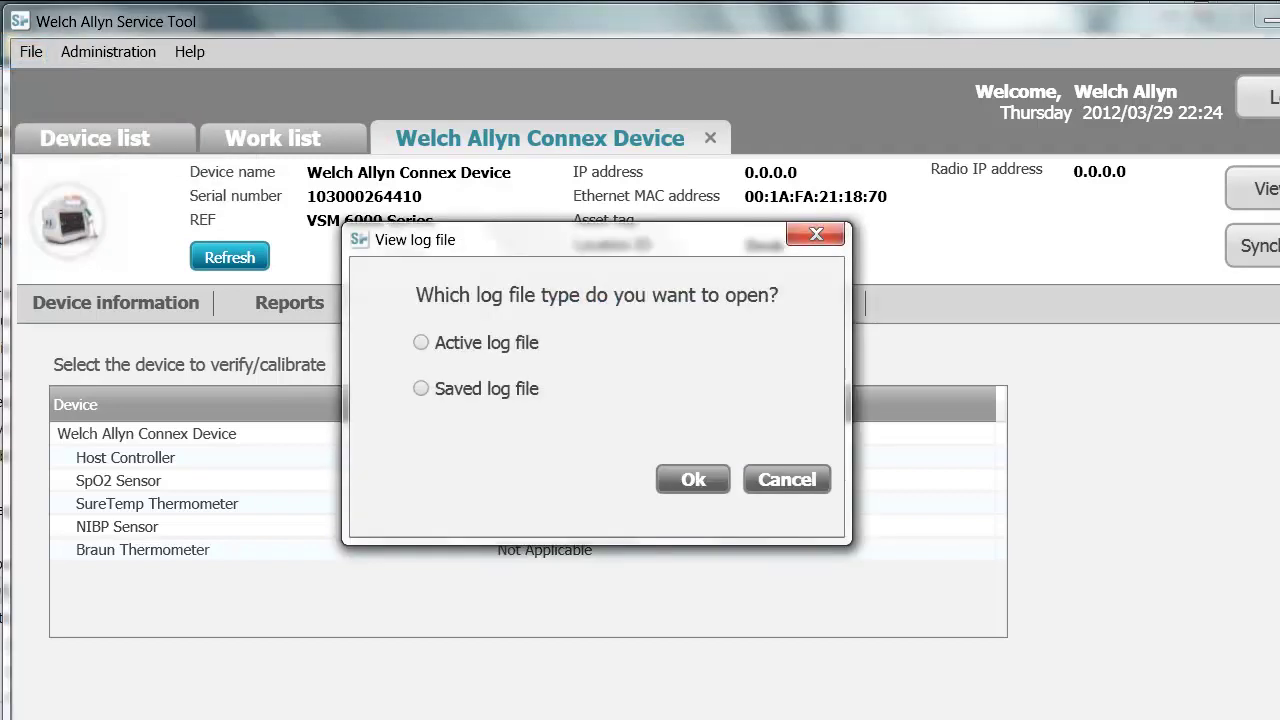
key("Down")
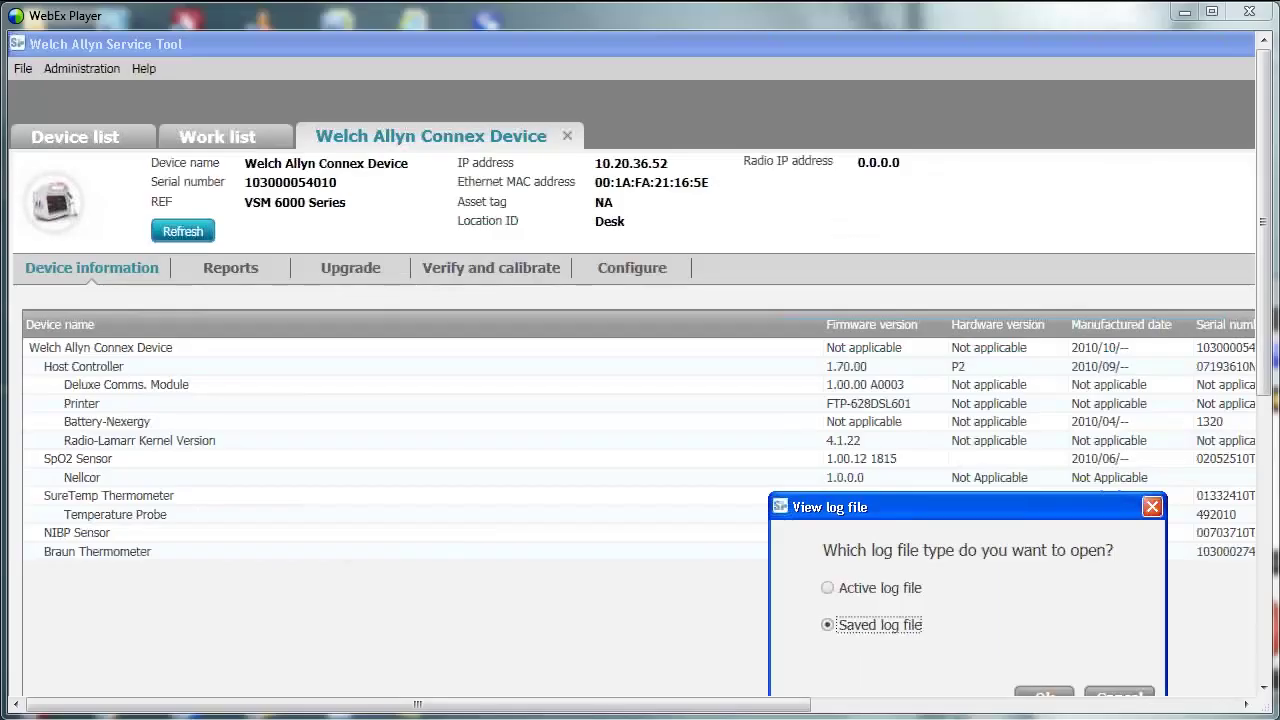
key("Tab")
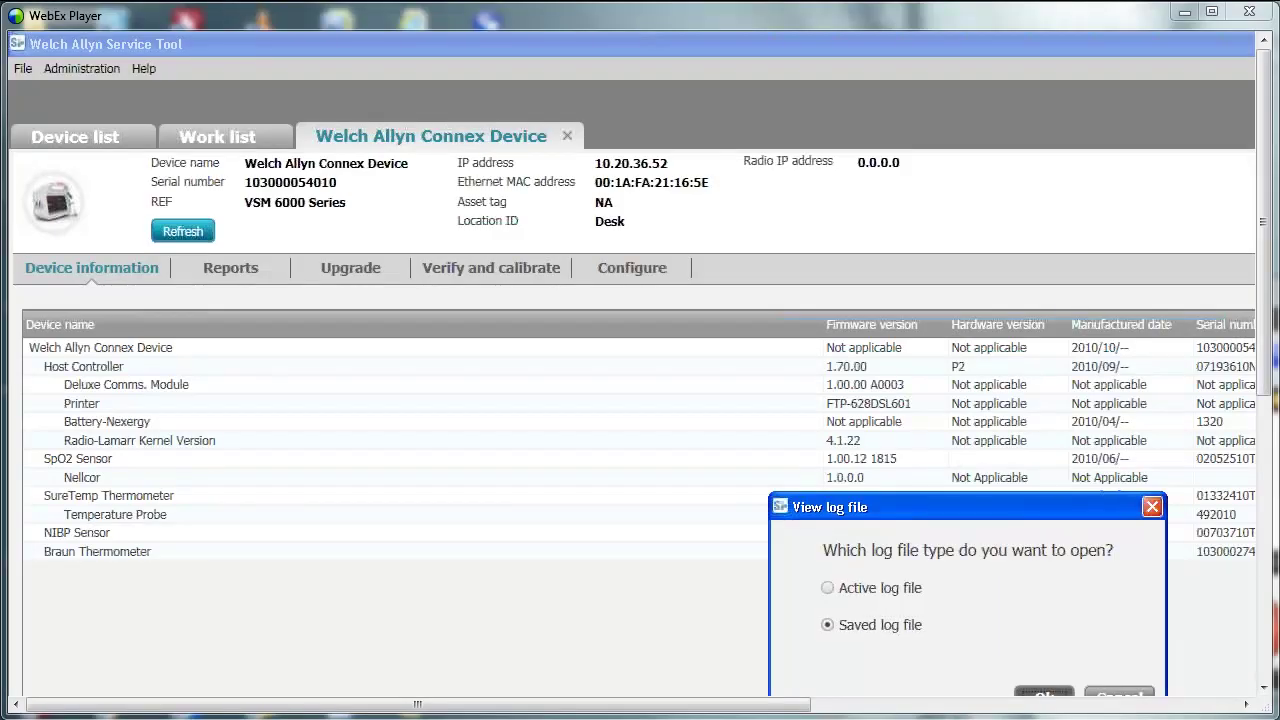
left_click(1055, 693)
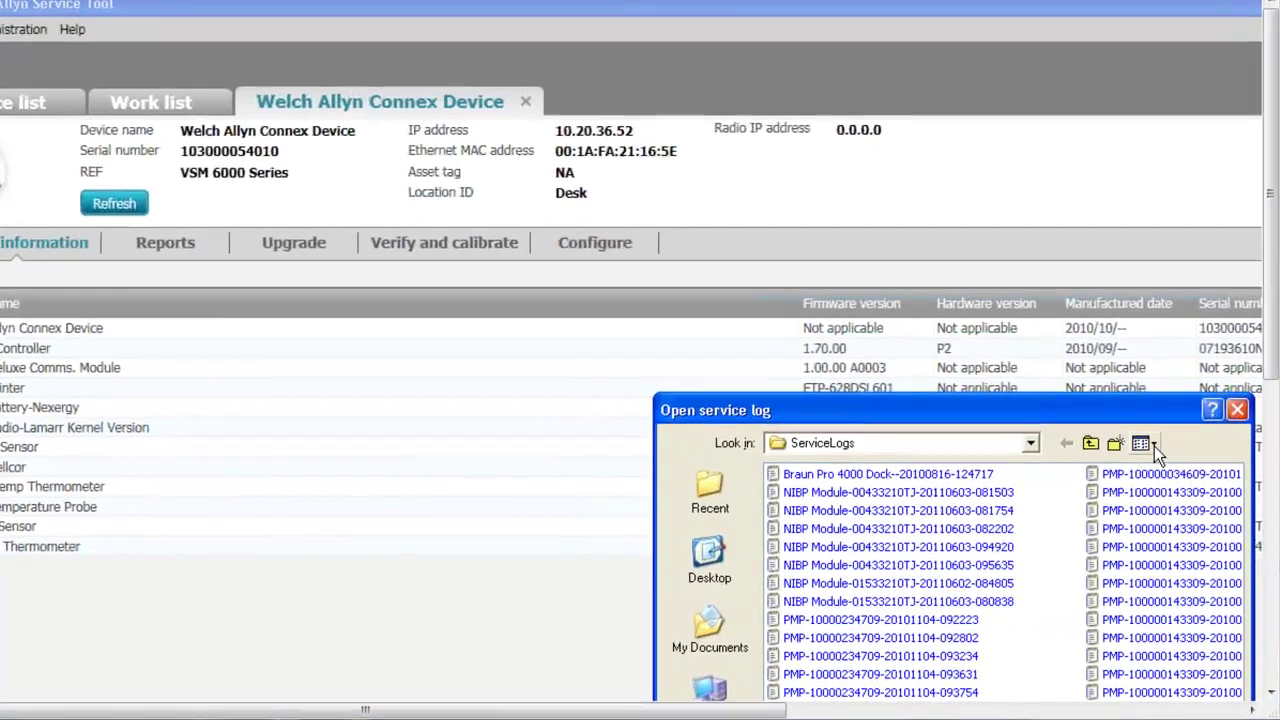
Step: Open the newest log in Details view and highlight its Service Record header and date
left_click(1142, 454)
left_click(941, 505)
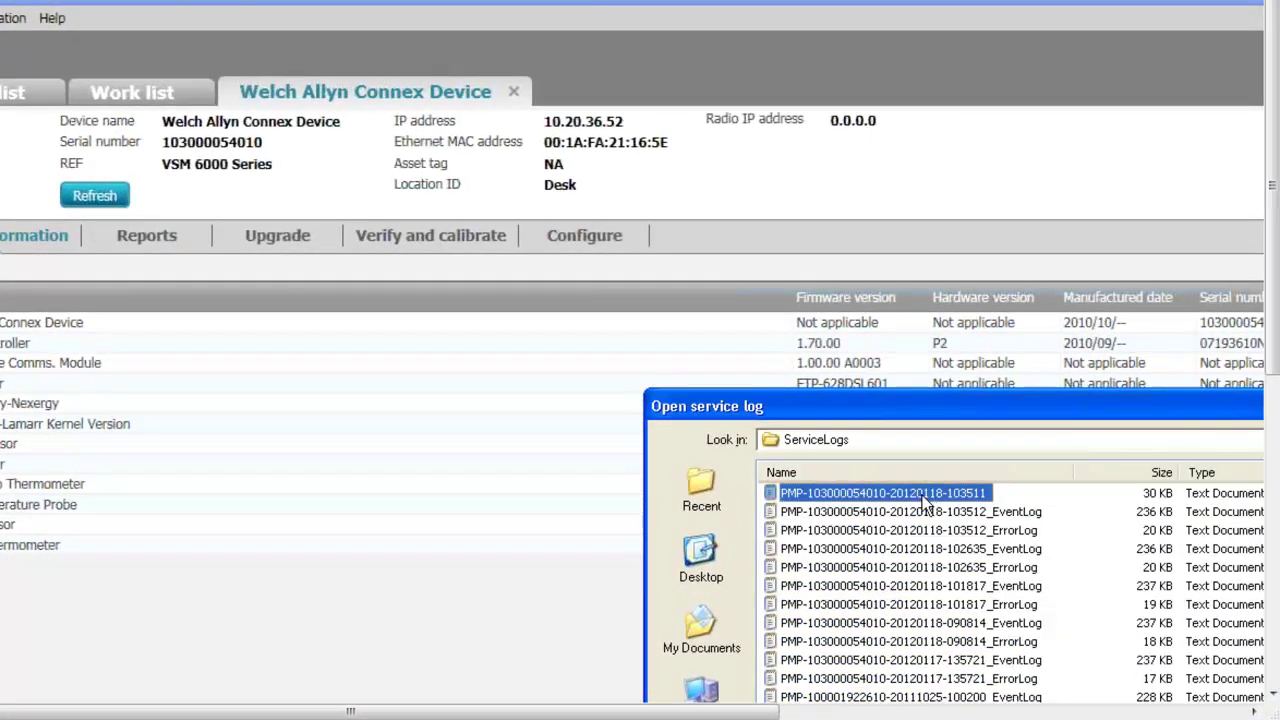
left_click(922, 495)
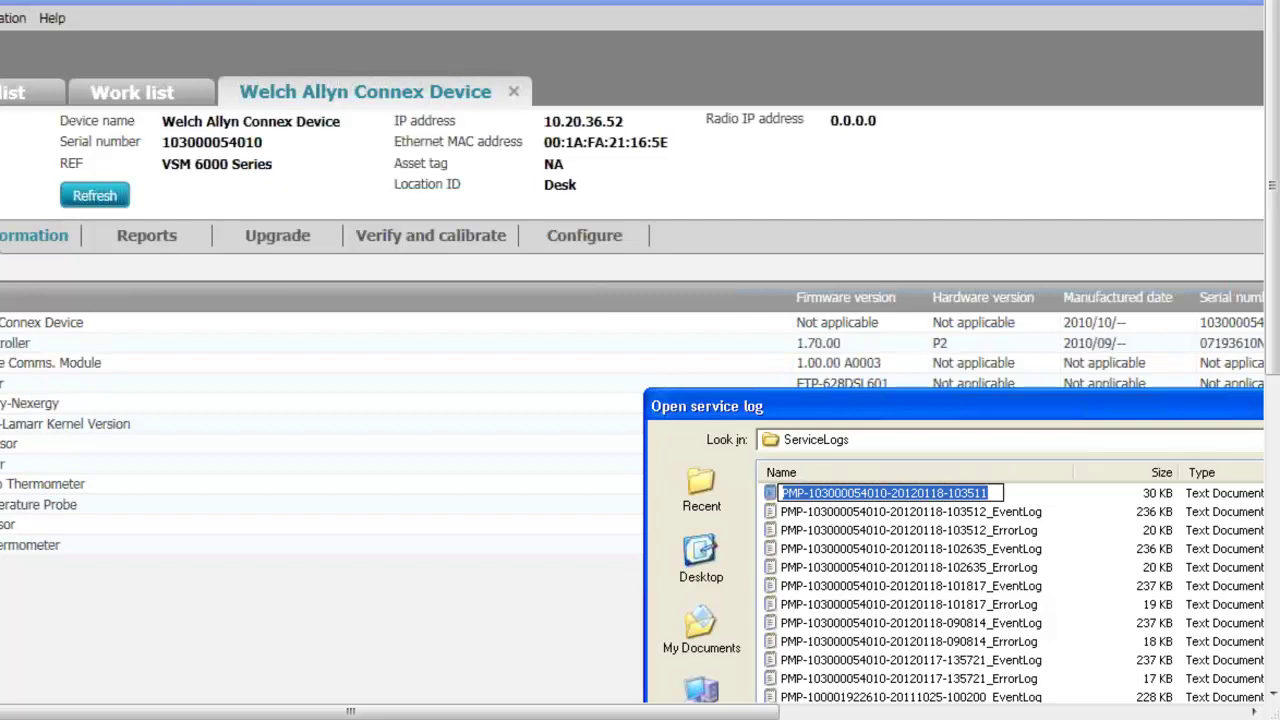
key("Escape")
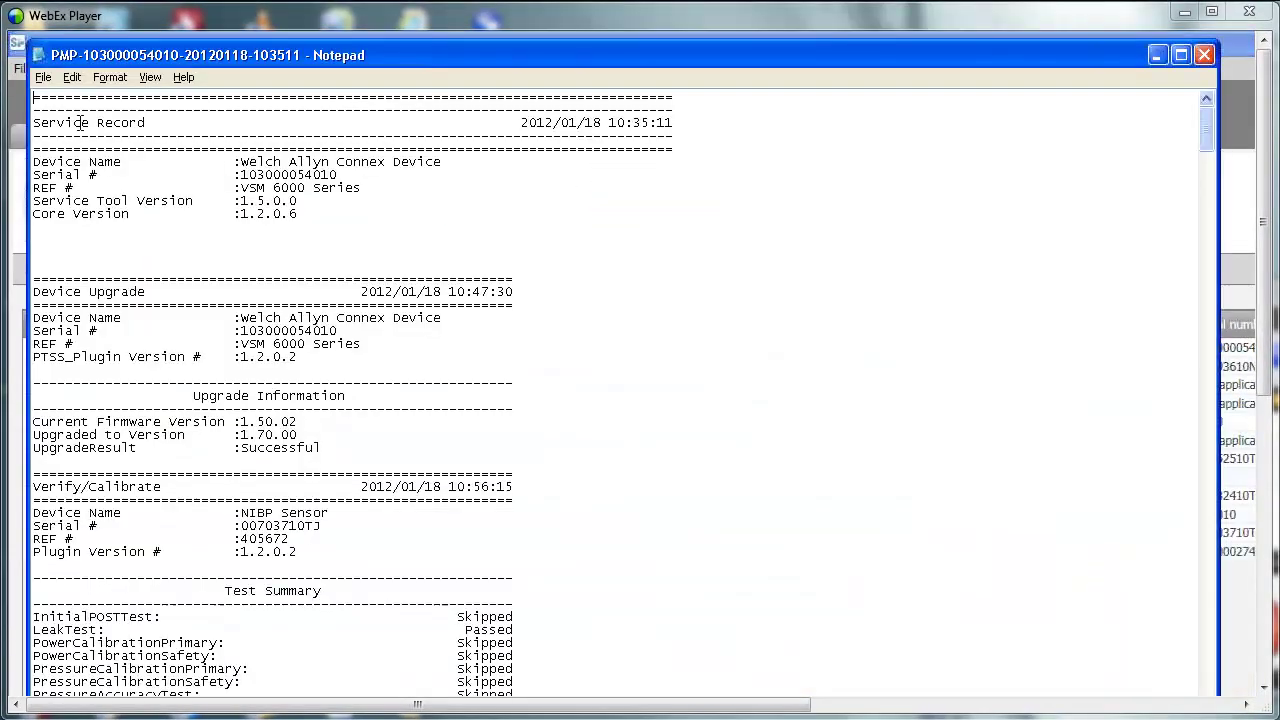
left_click_drag(81, 122, 650, 122)
left_click_drag(514, 122, 701, 128)
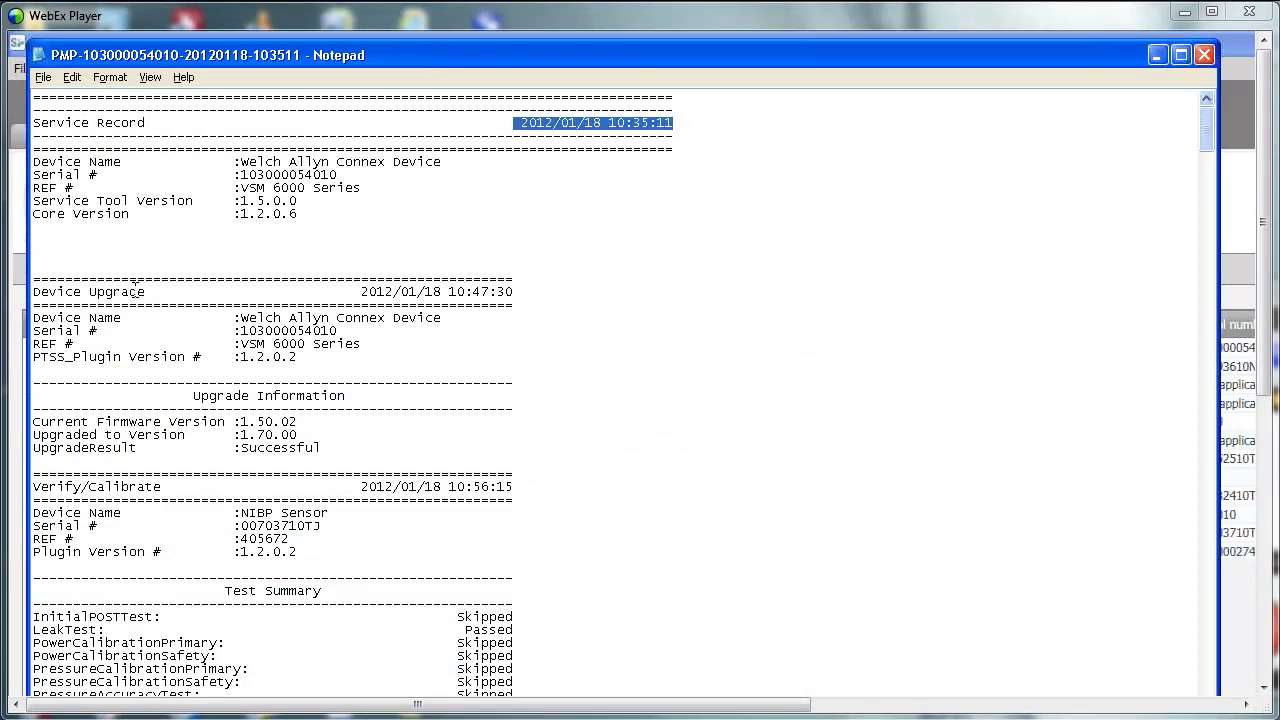
left_click_drag(57, 291, 366, 358)
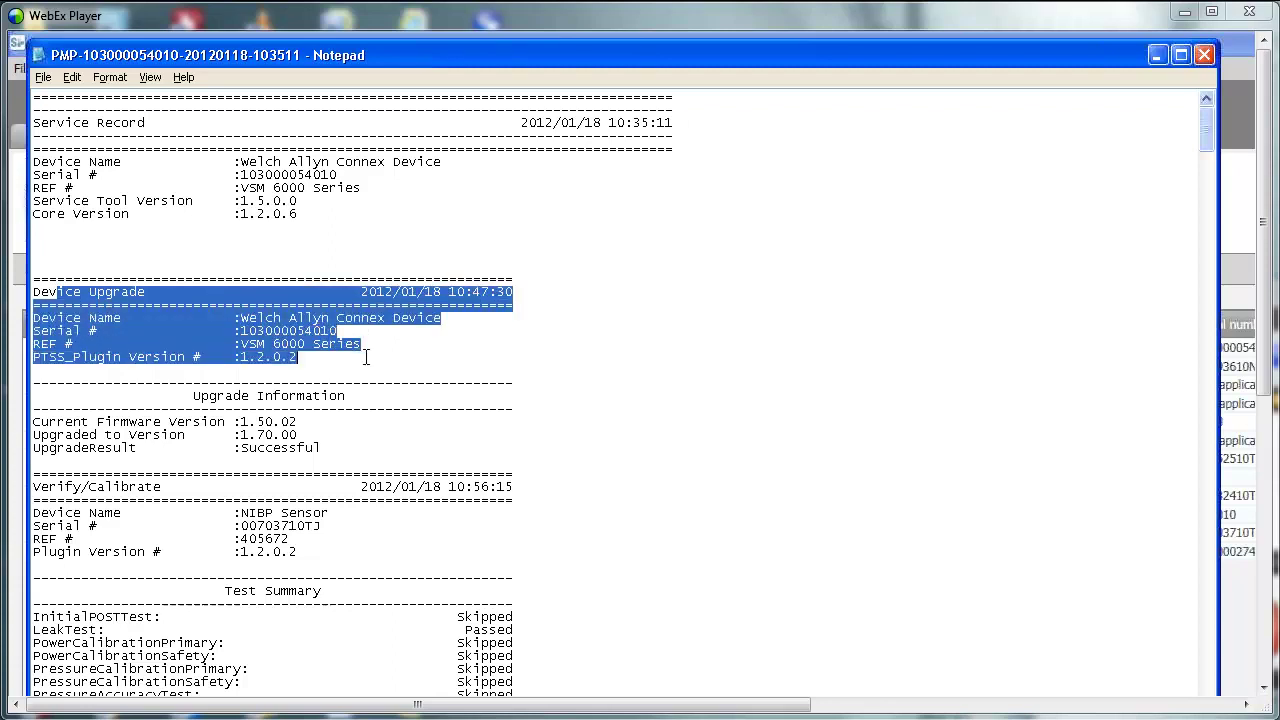
left_click_drag(240, 421, 249, 449)
left_click_drag(49, 486, 304, 486)
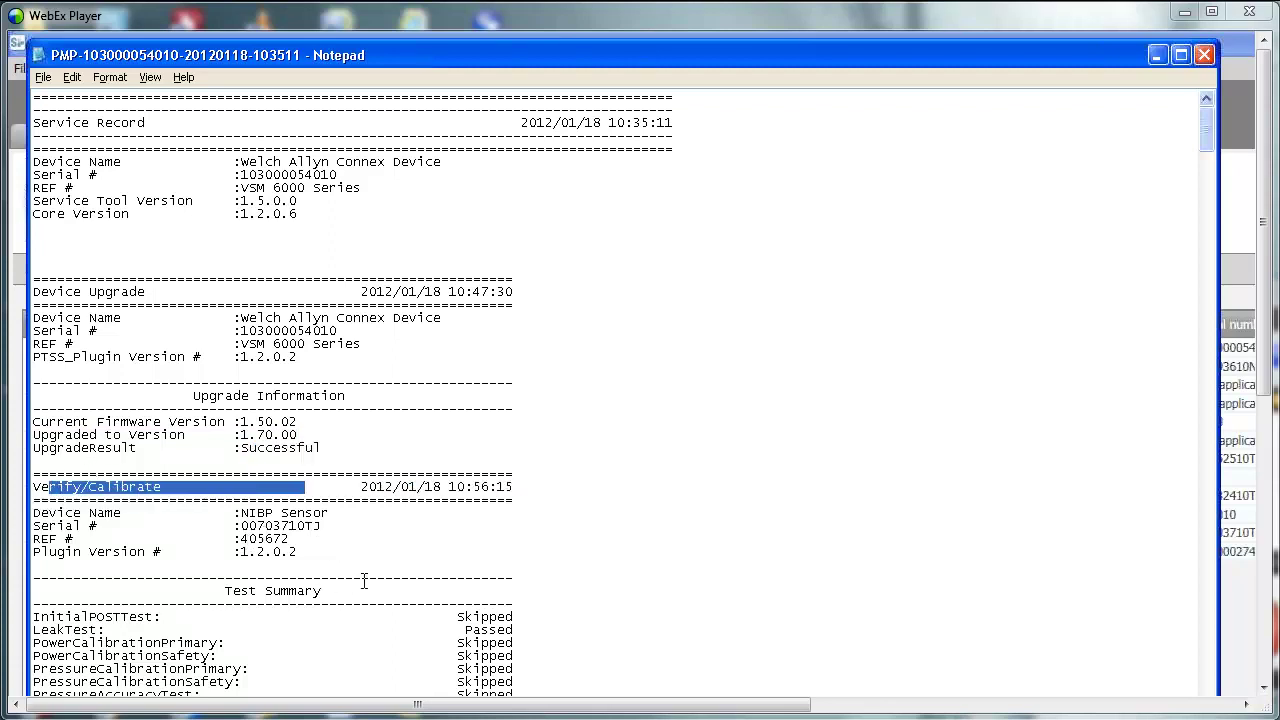
scroll(364, 581, "down", 1)
left_click_drag(244, 474, 298, 513)
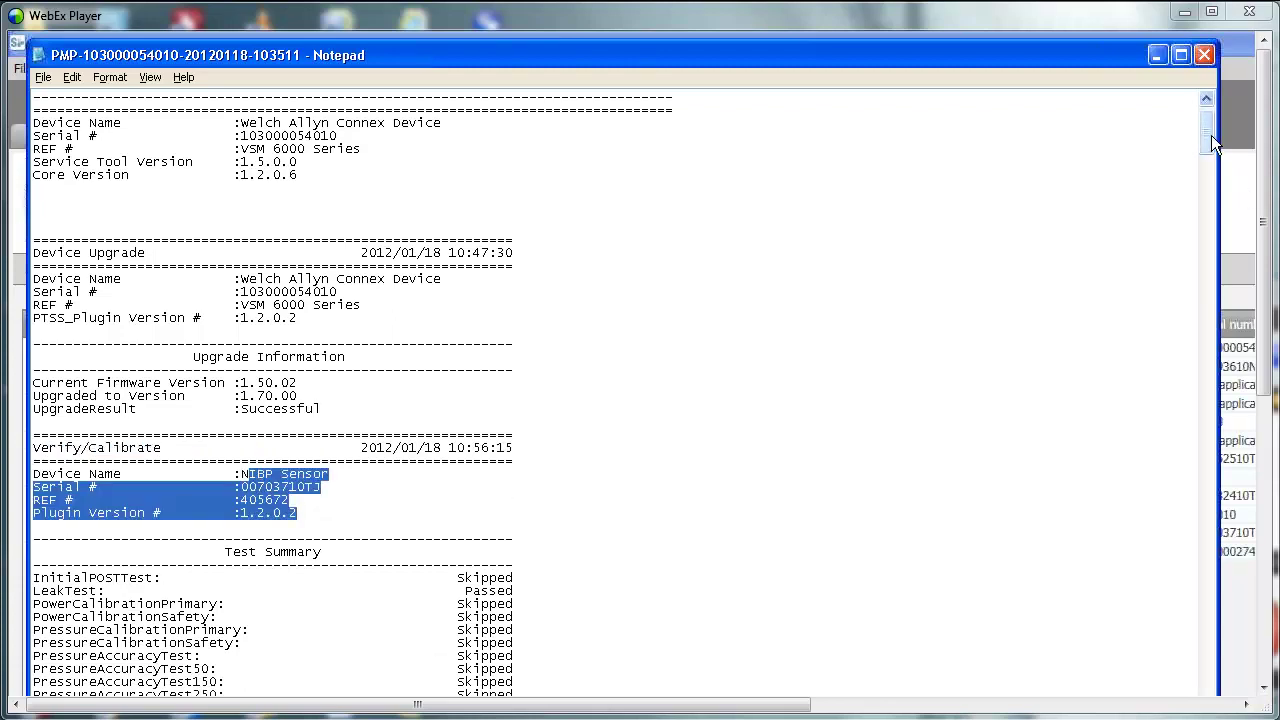
left_click_drag(1211, 135, 1211, 153)
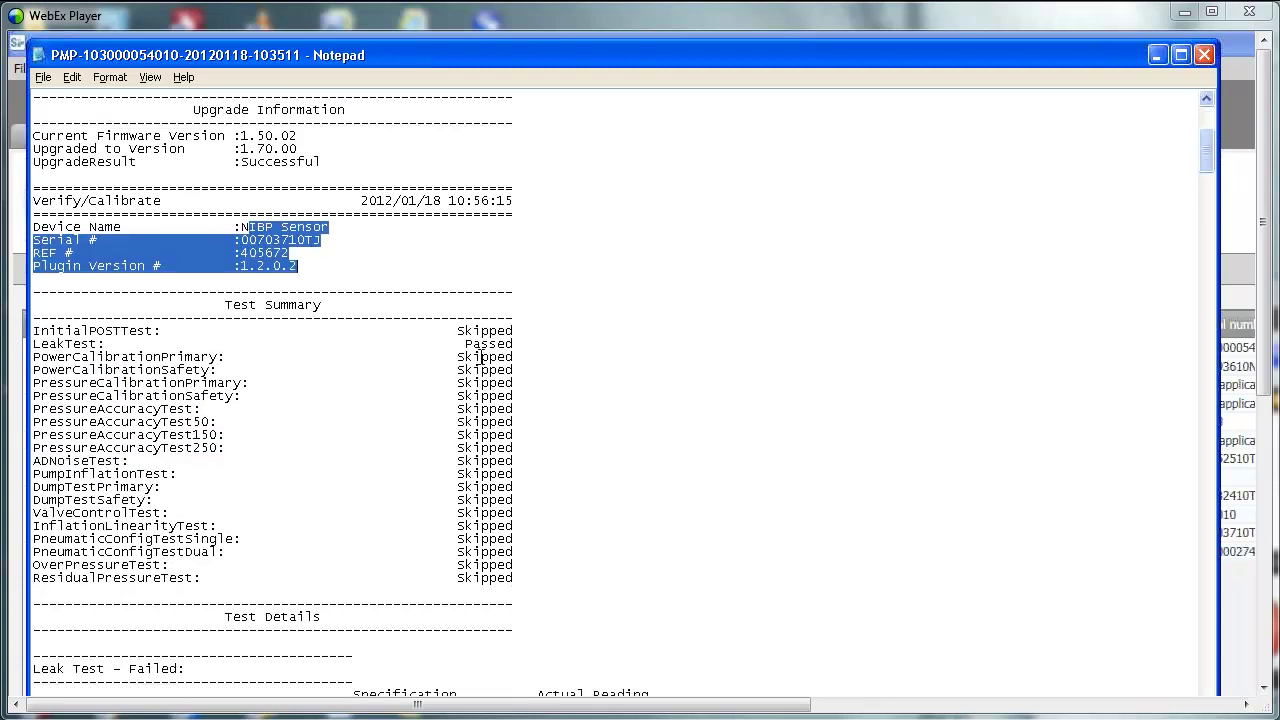
left_click_drag(463, 331, 514, 345)
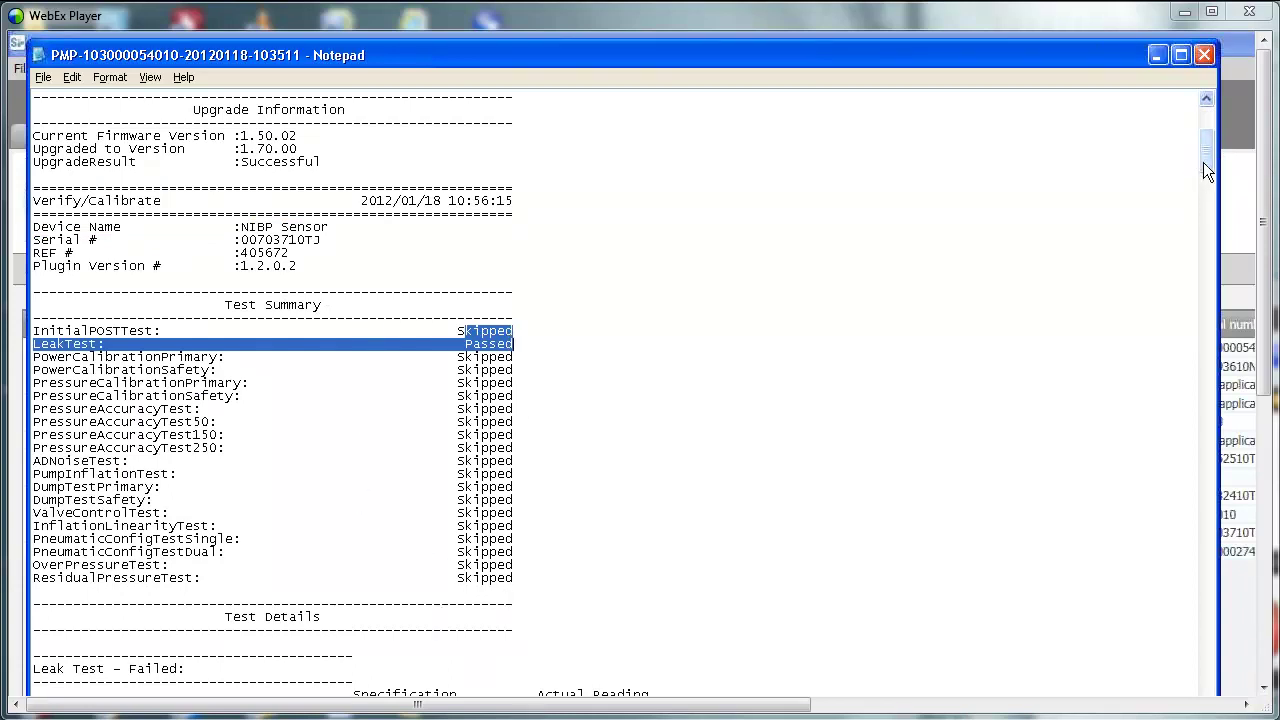
left_click_drag(1203, 163, 1203, 197)
left_click_drag(130, 331, 390, 337)
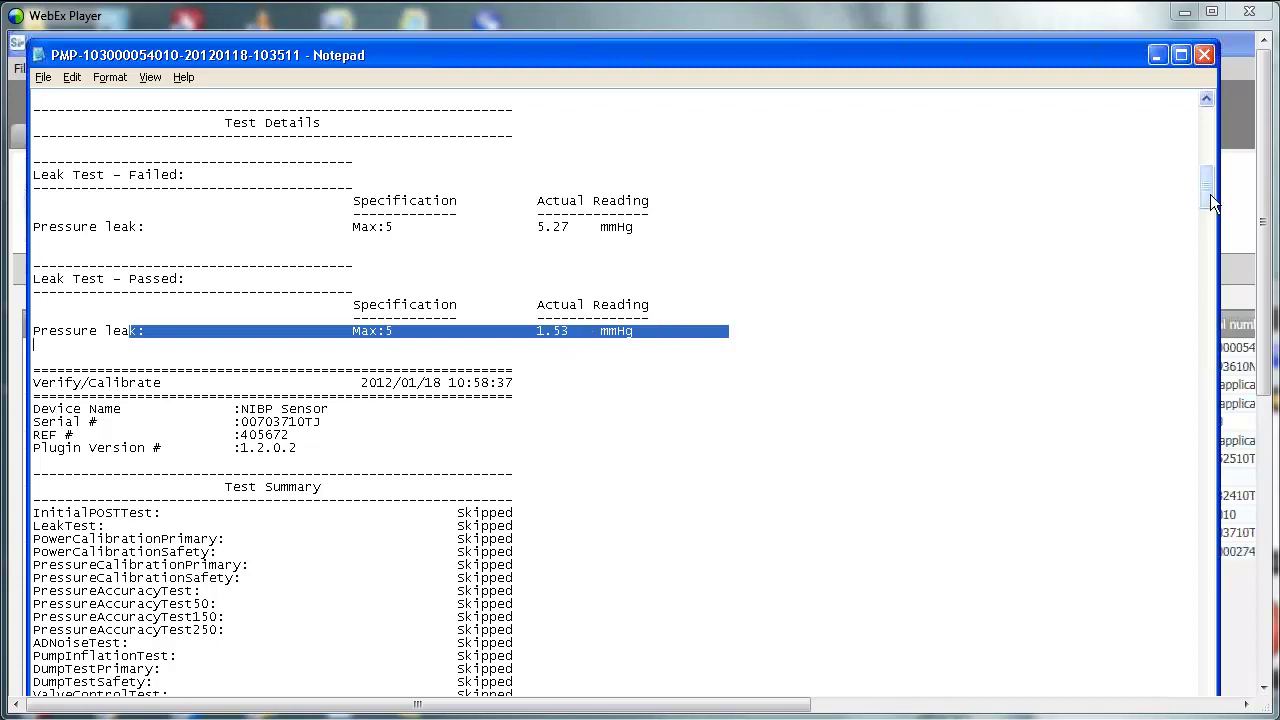
left_click_drag(1210, 194, 1210, 209)
left_click_drag(49, 578, 170, 578)
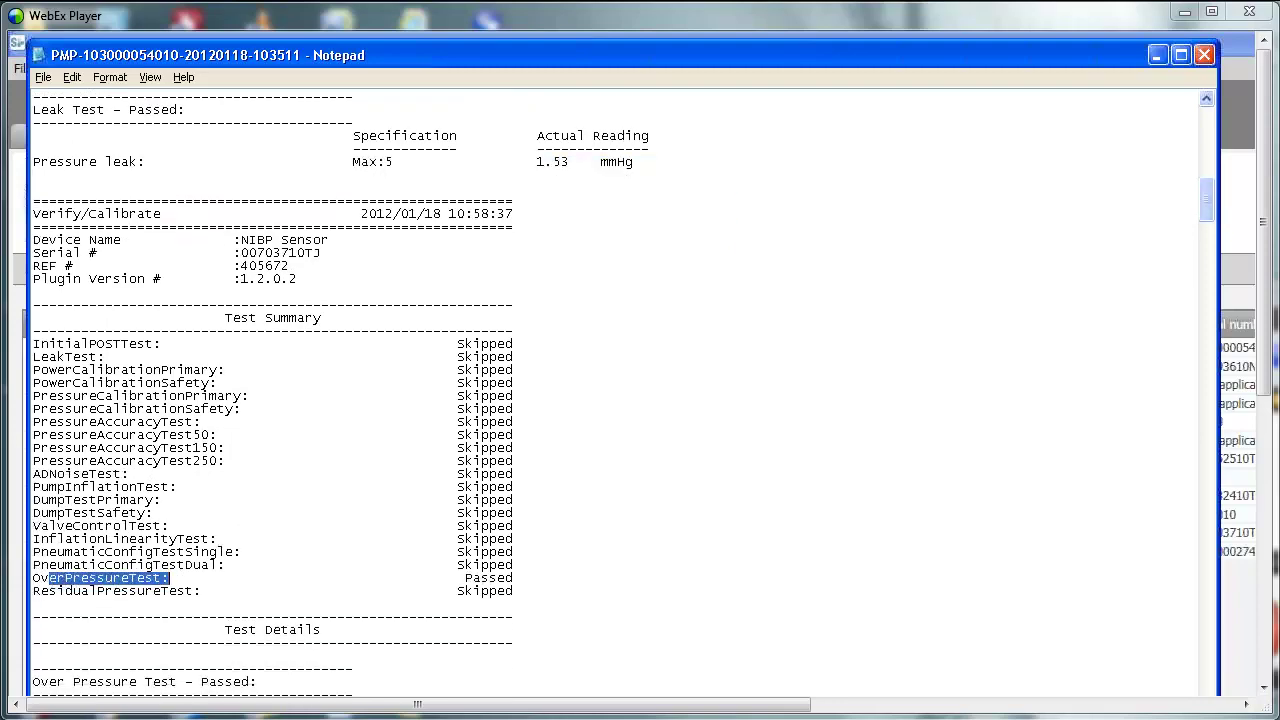
left_click_drag(1207, 213, 1207, 236)
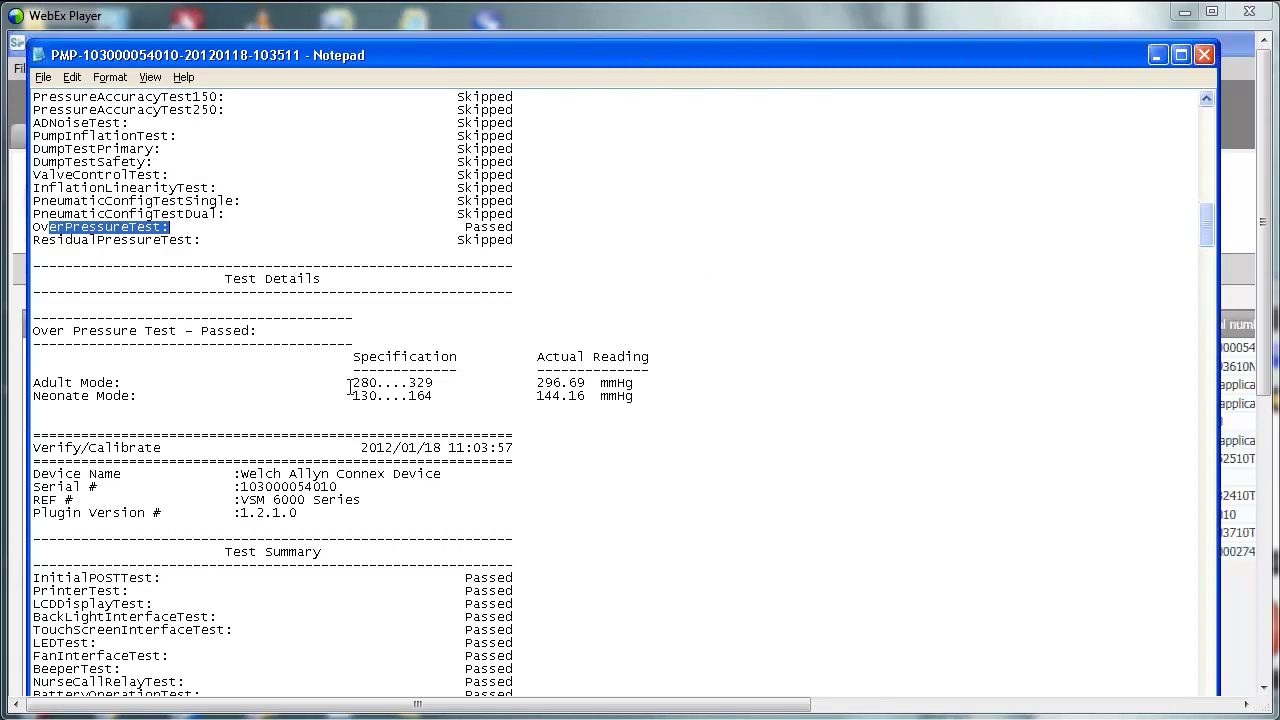
left_click_drag(352, 386, 440, 392)
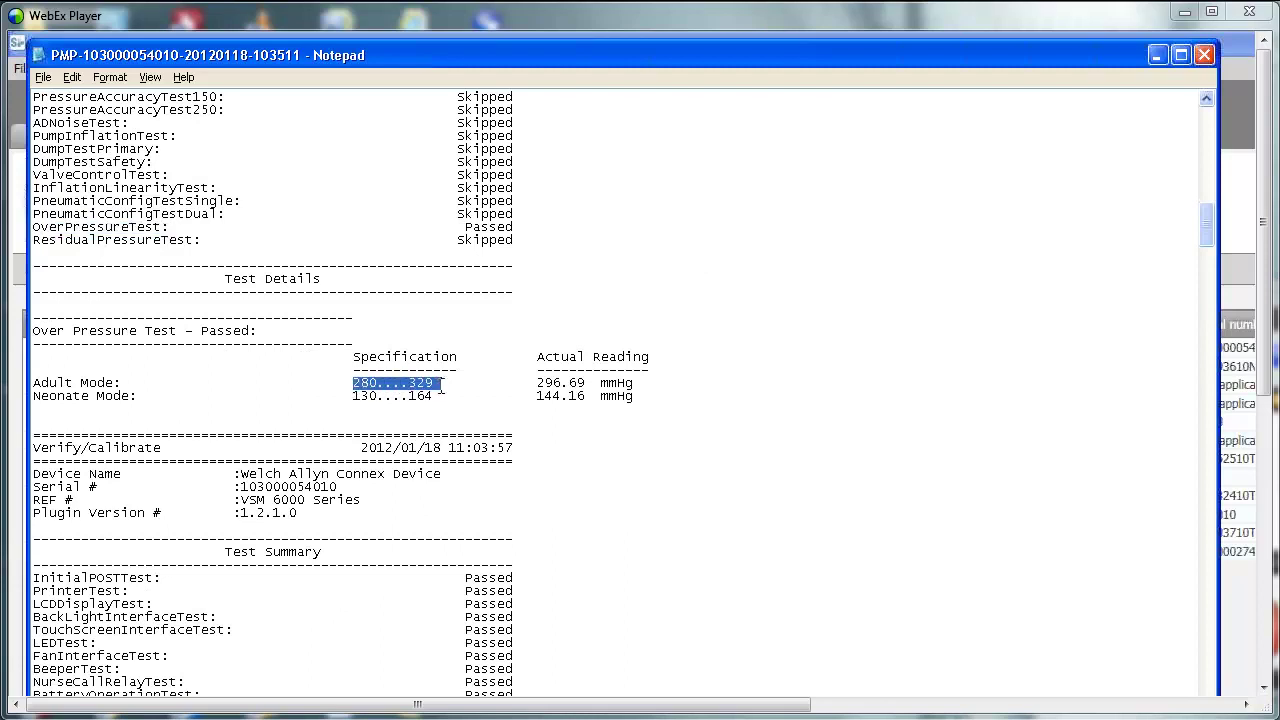
mouse_move(562, 383)
left_mouse_down()
mouse_move(584, 384)
mouse_move(590, 369)
mouse_move(586, 384)
left_mouse_up()
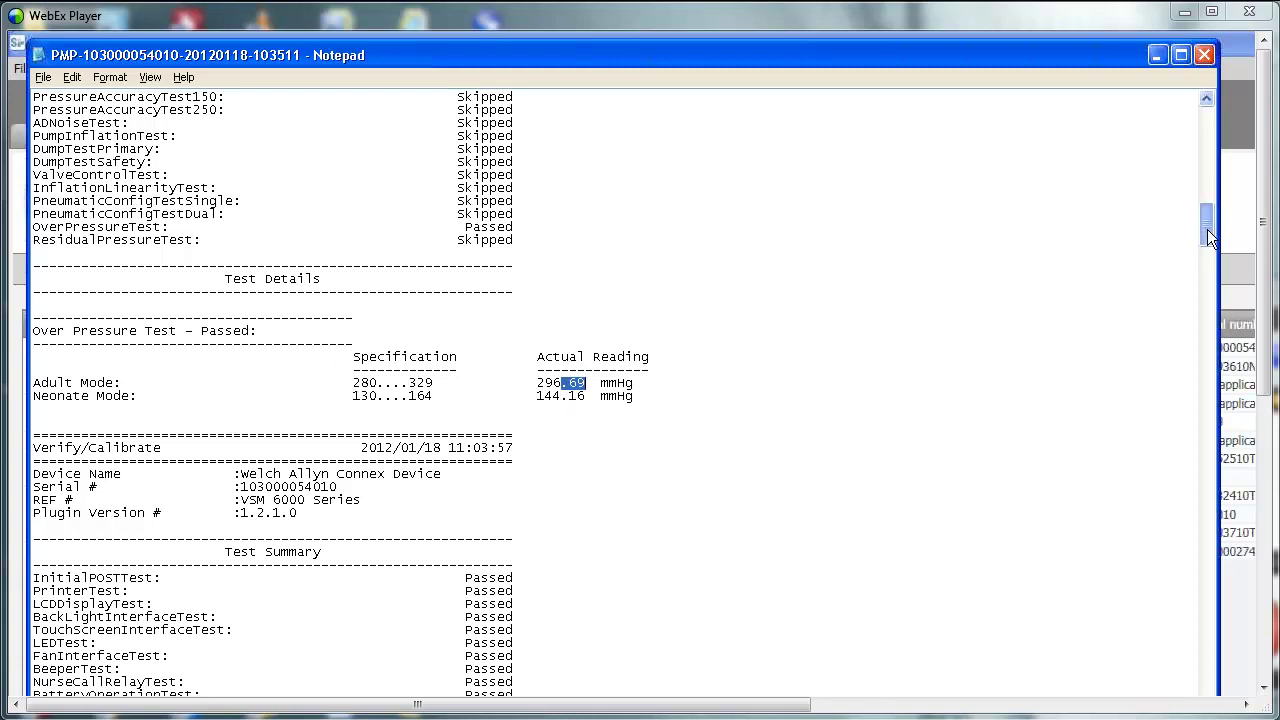
left_click_drag(1207, 229, 1207, 247)
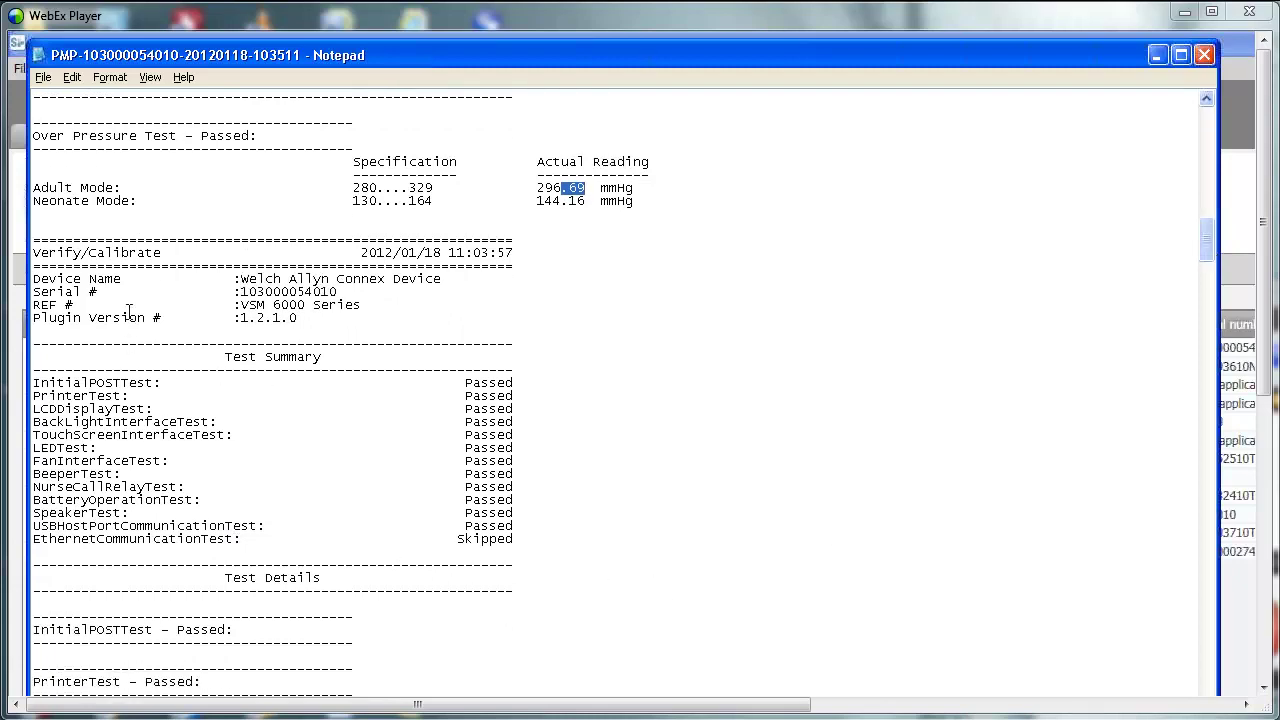
left_click_drag(130, 313, 88, 138)
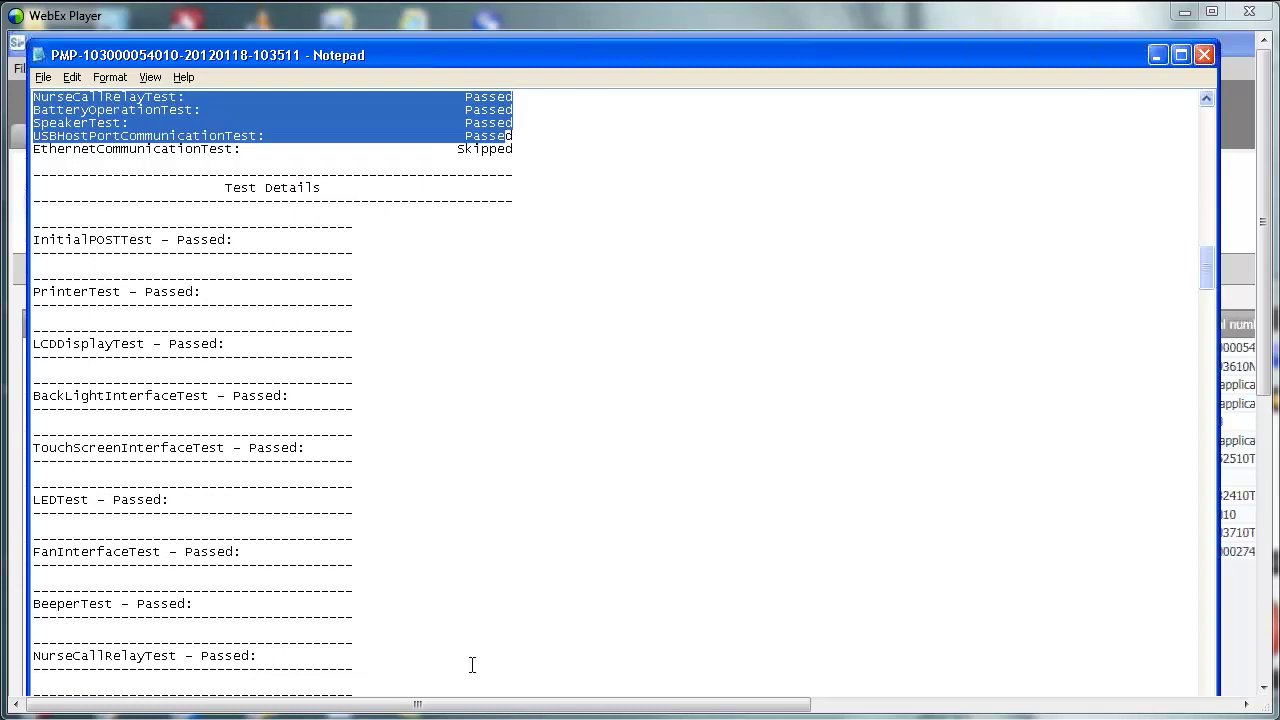
scroll(471, 663, "down", 4)
scroll(453, 660, "down", 5)
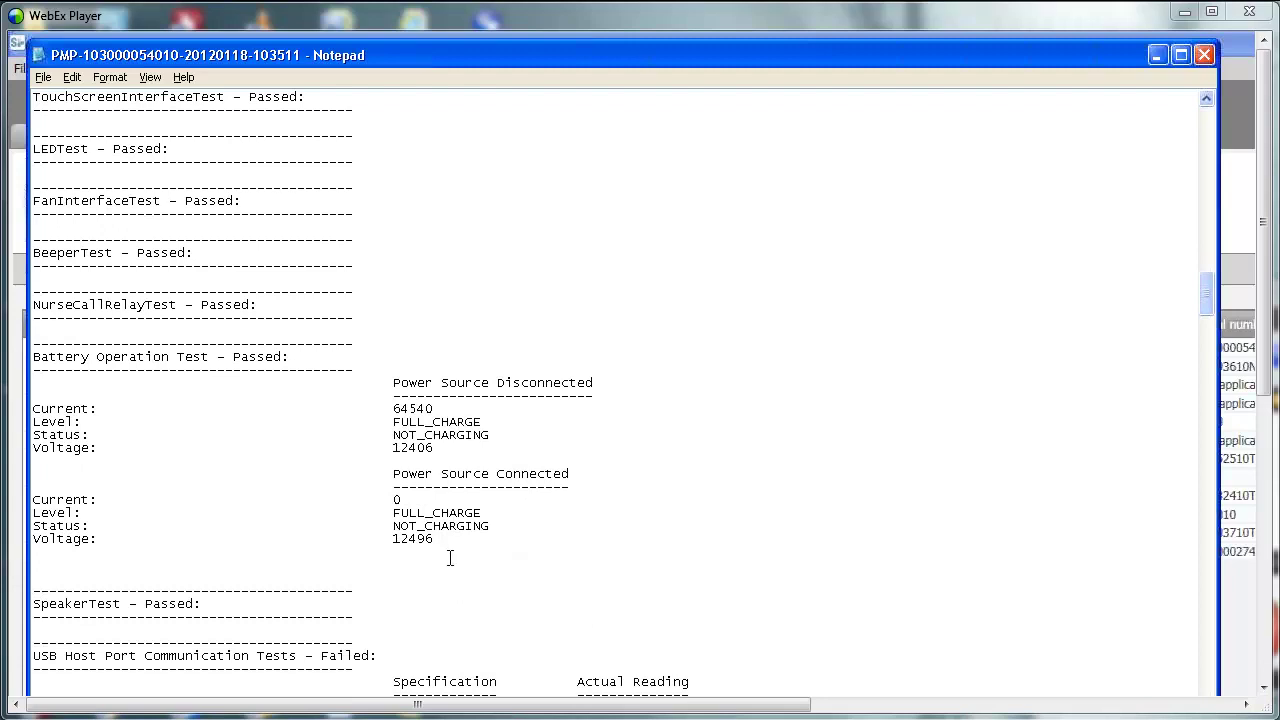
scroll(450, 558, "down", 15)
left_click_drag(41, 188, 345, 214)
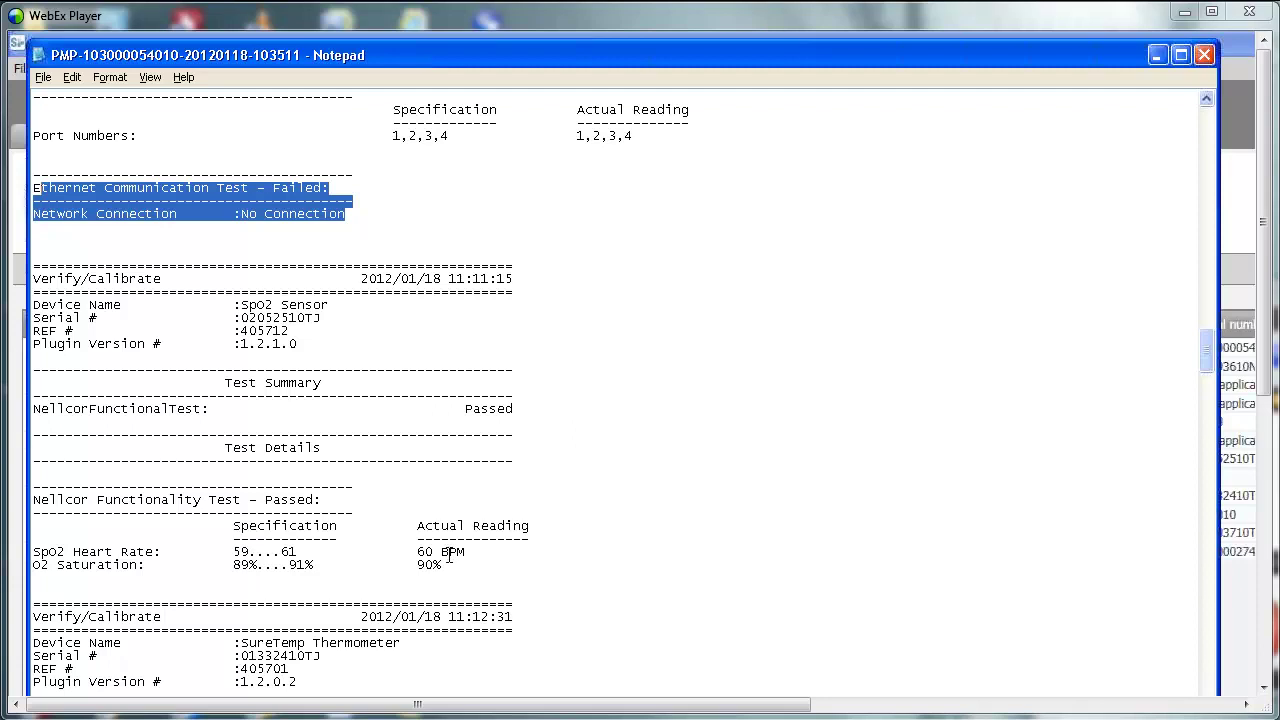
left_click(449, 556)
scroll(523, 566, "down", 2)
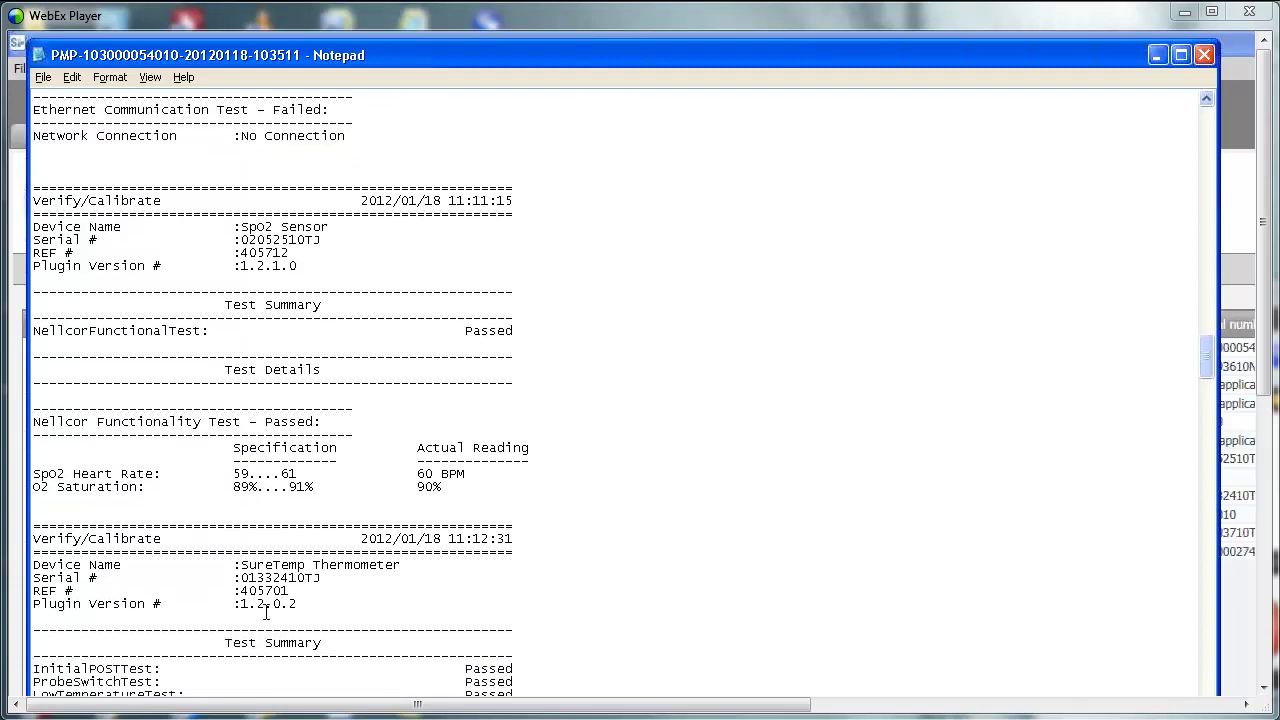
scroll(266, 614, "down", 4)
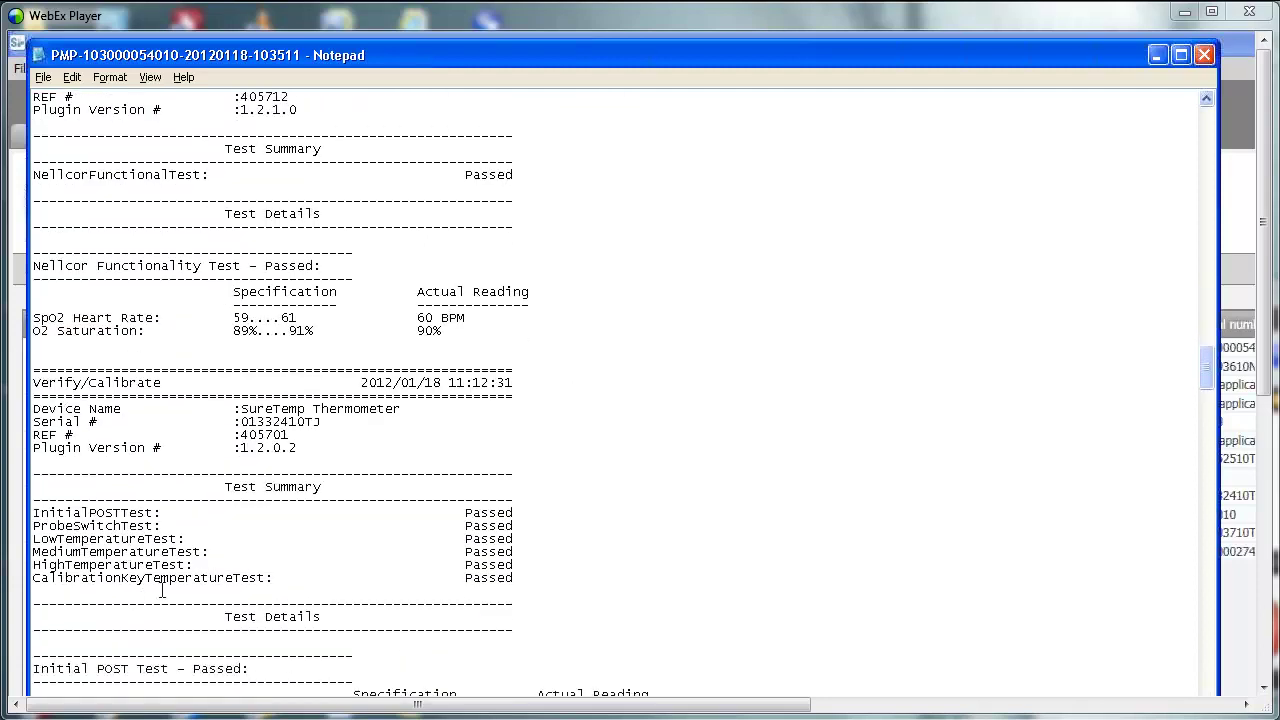
scroll(660, 670, "down", 3)
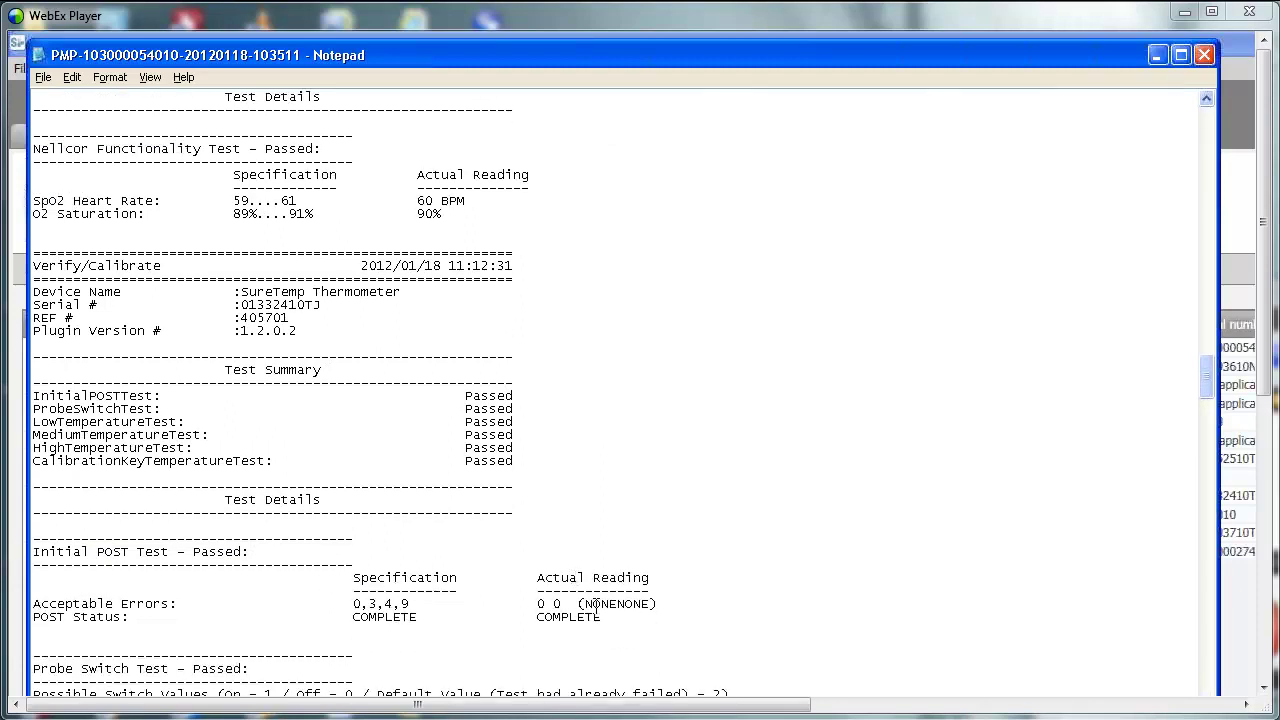
scroll(595, 604, "down", 6)
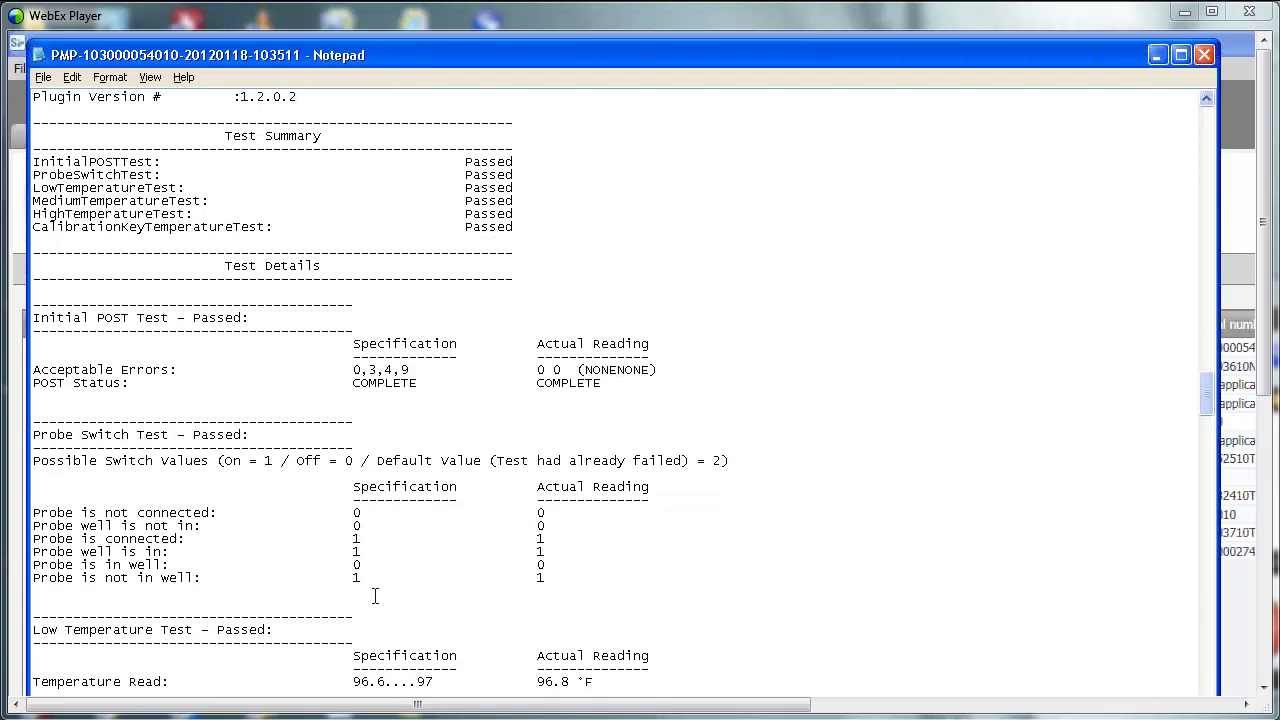
scroll(563, 569, "down", 1)
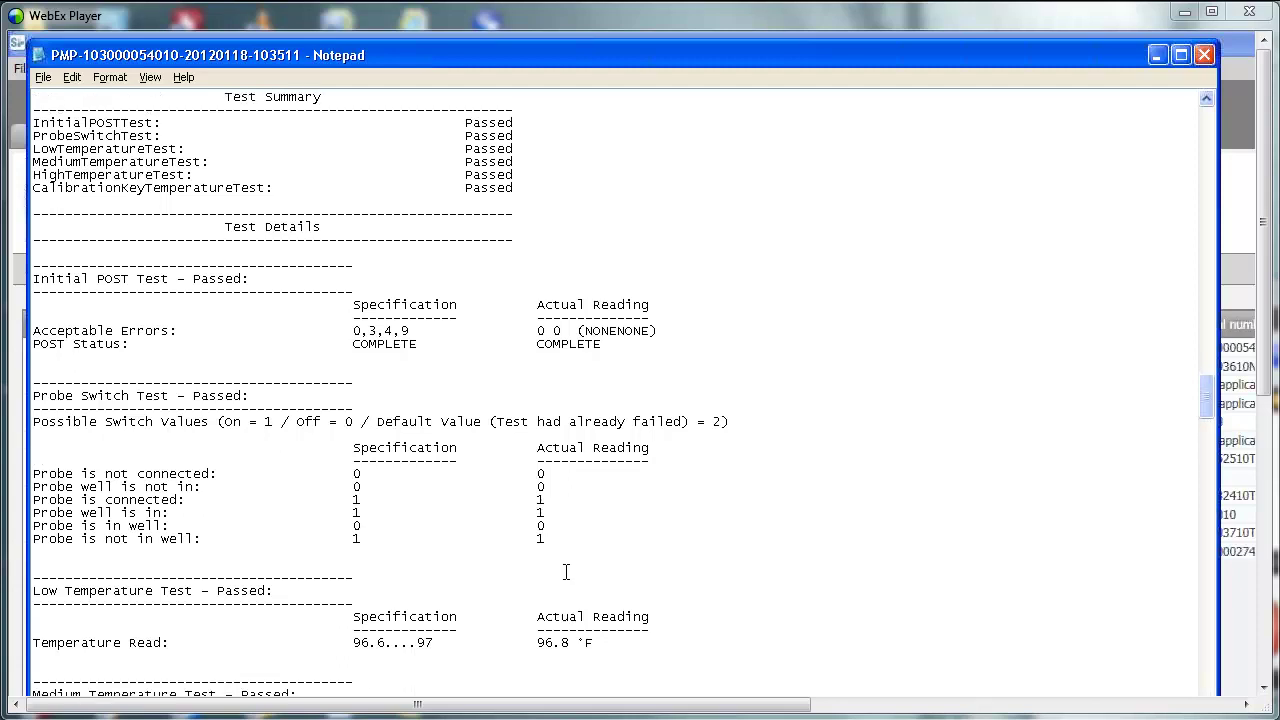
scroll(563, 569, "down", 2)
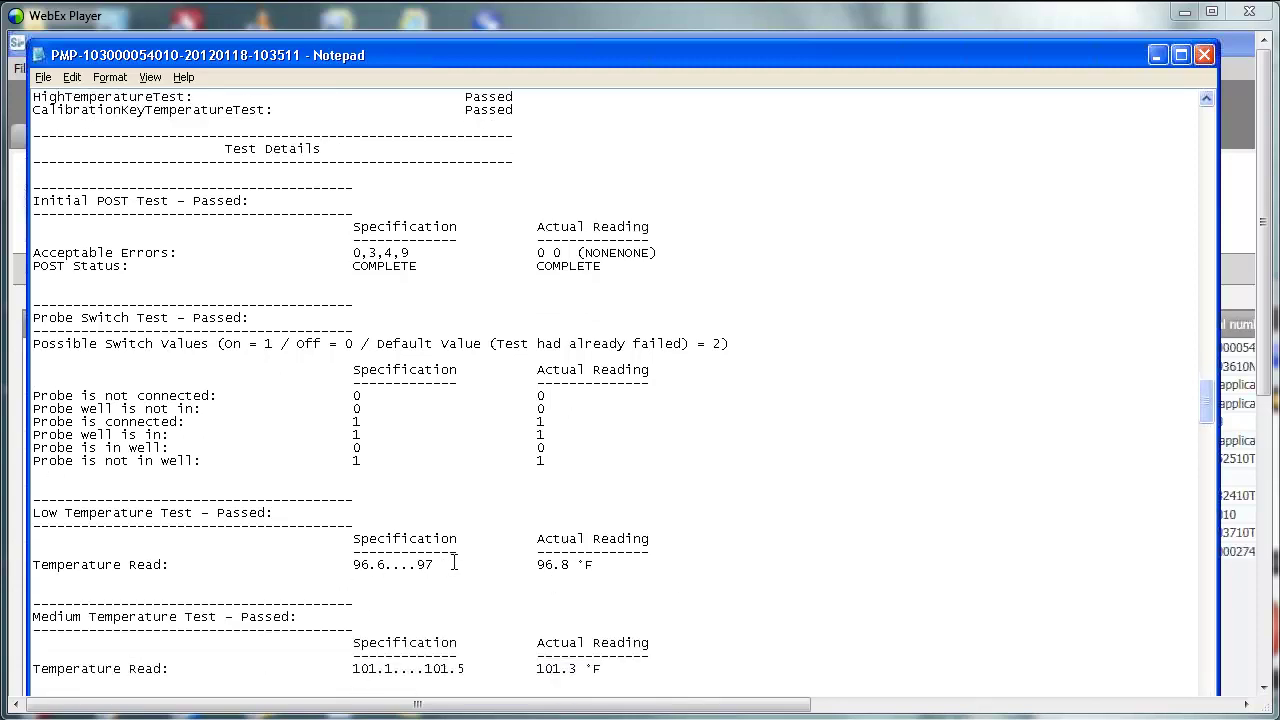
scroll(595, 603, "down", 2)
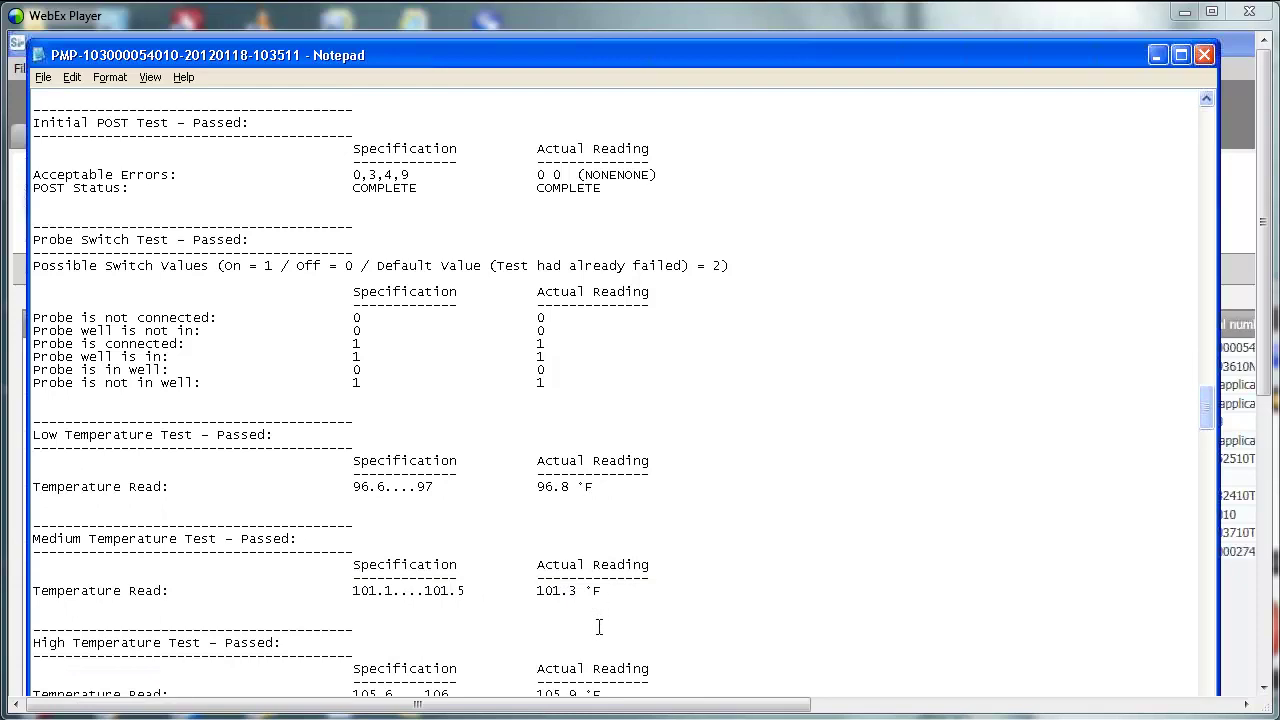
scroll(500, 648, "down", 1)
scroll(430, 665, "down", 2)
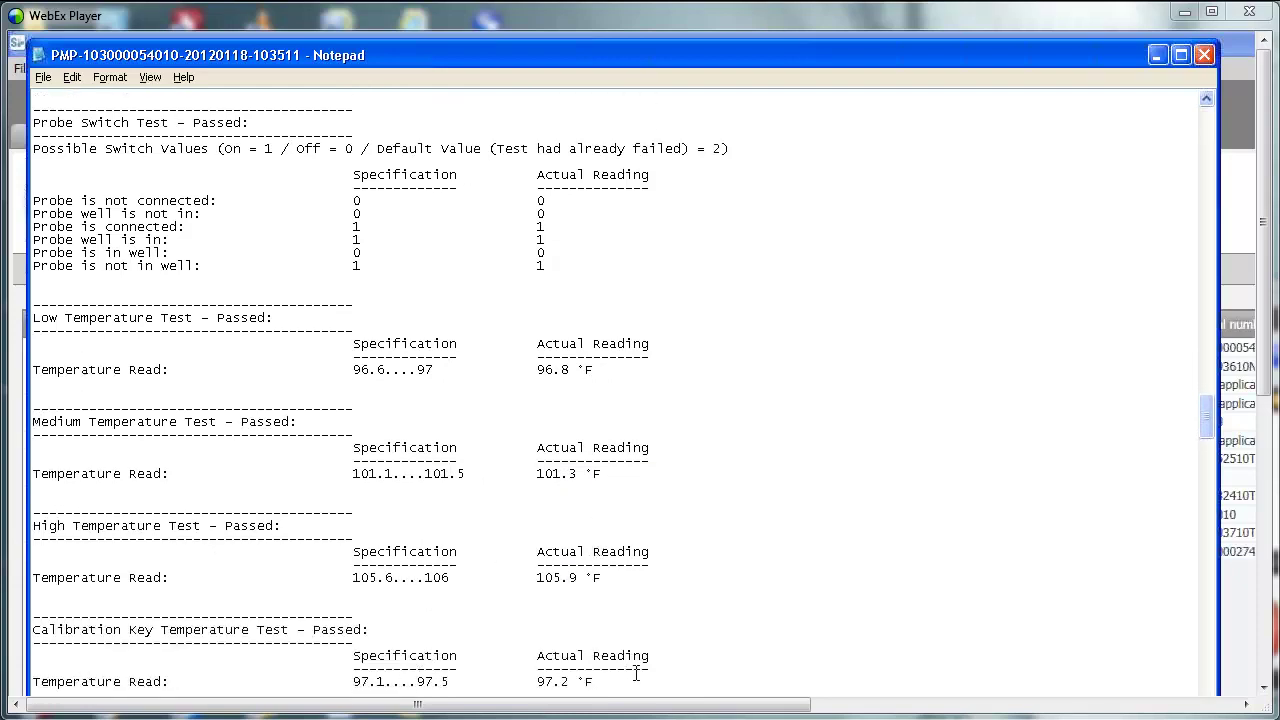
scroll(634, 674, "down", 5)
scroll(626, 675, "down", 1)
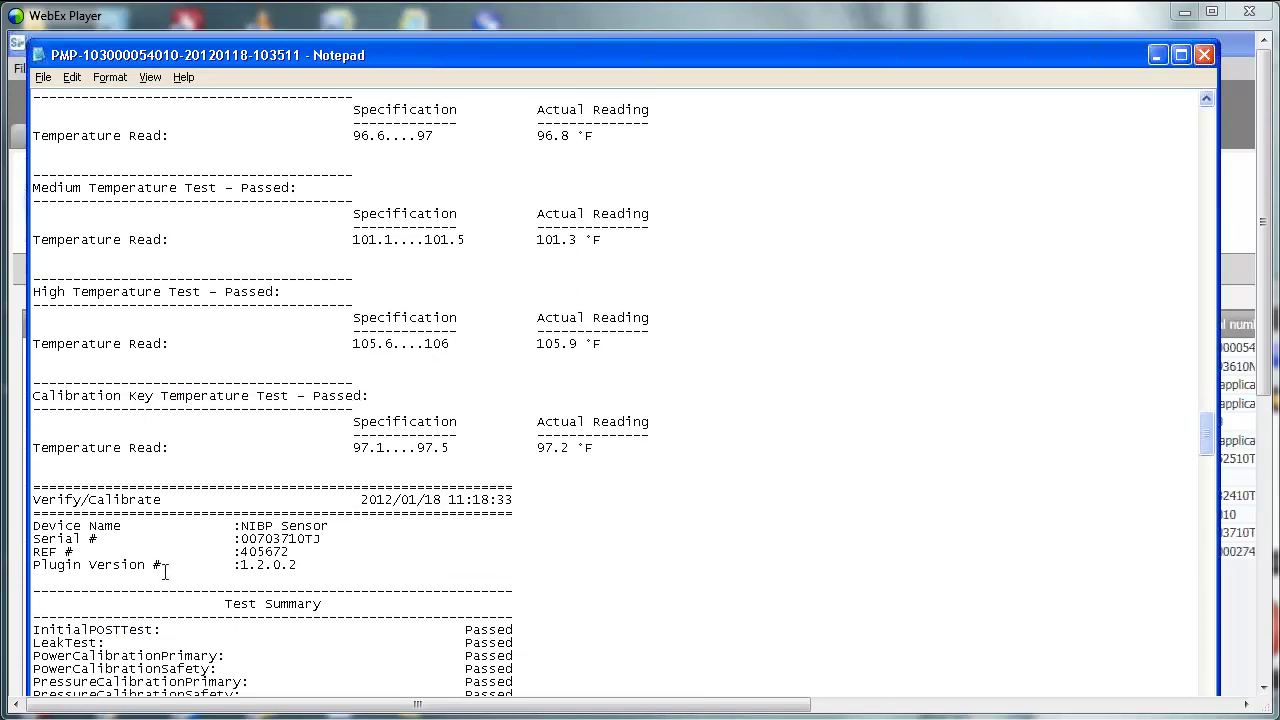
scroll(338, 591, "down", 6)
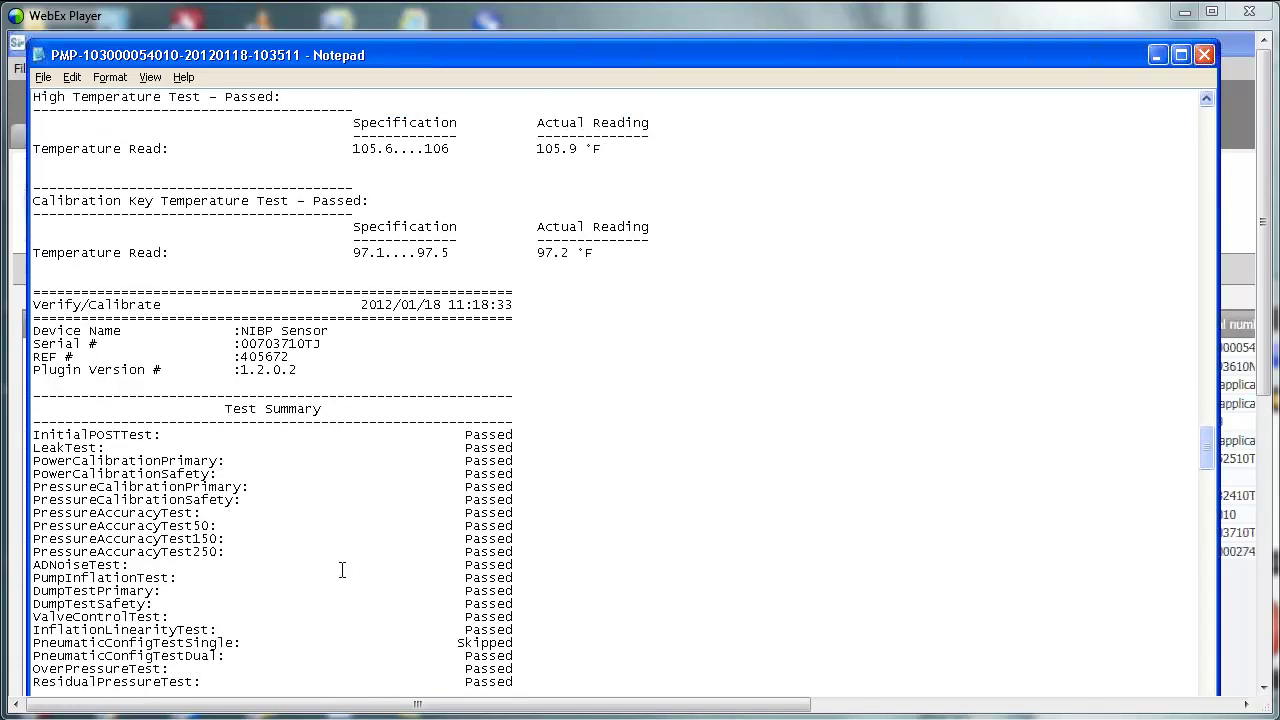
scroll(475, 597, "down", 1)
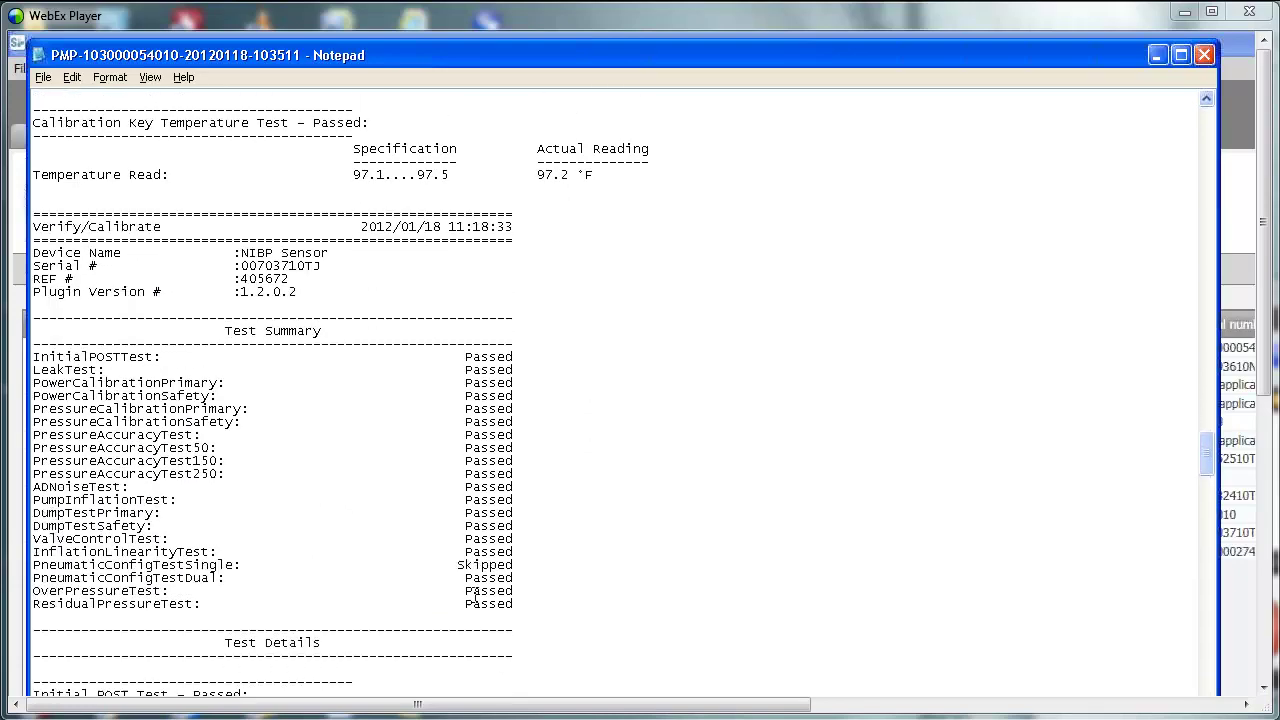
scroll(484, 624, "down", 5)
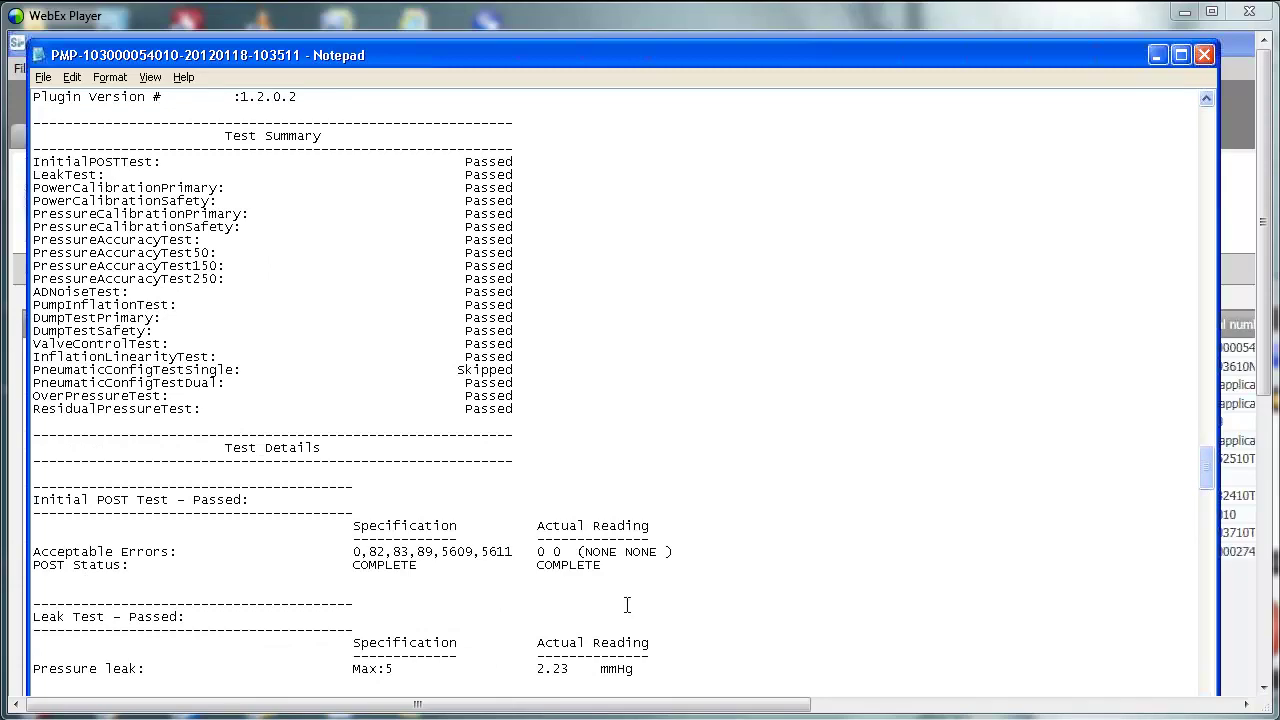
scroll(424, 482, "down", 4)
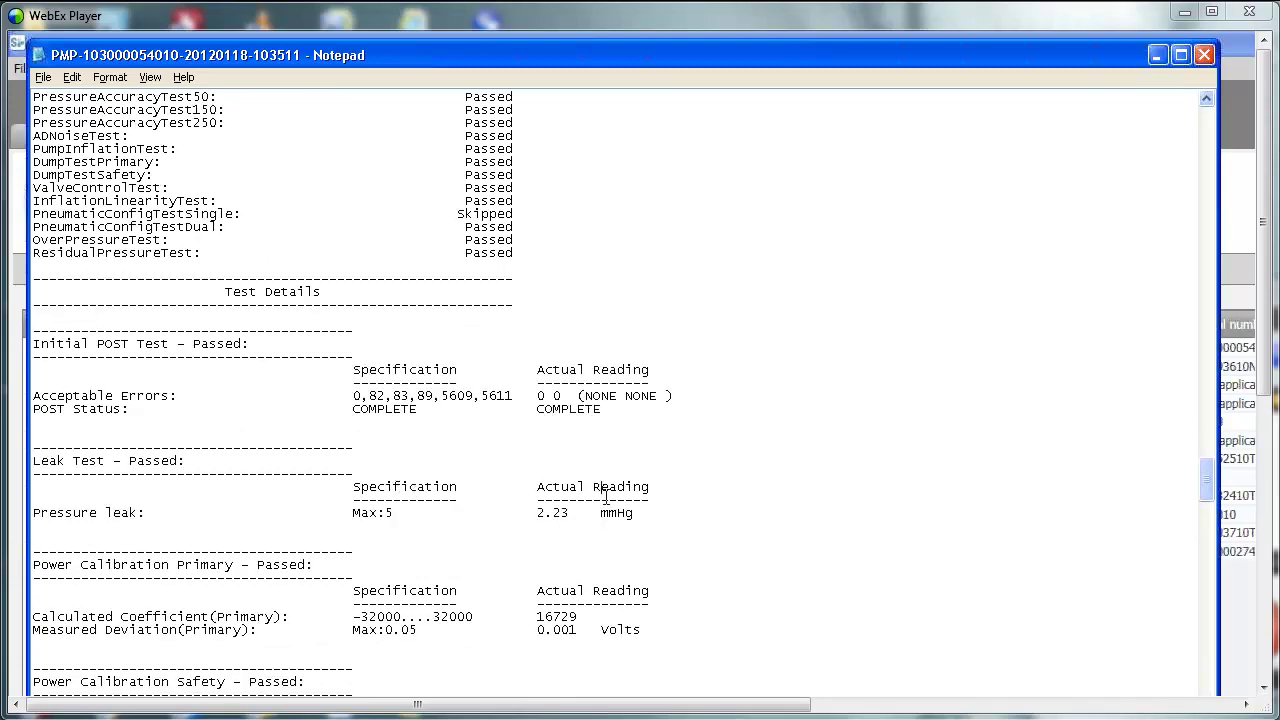
scroll(640, 603, "down", 4)
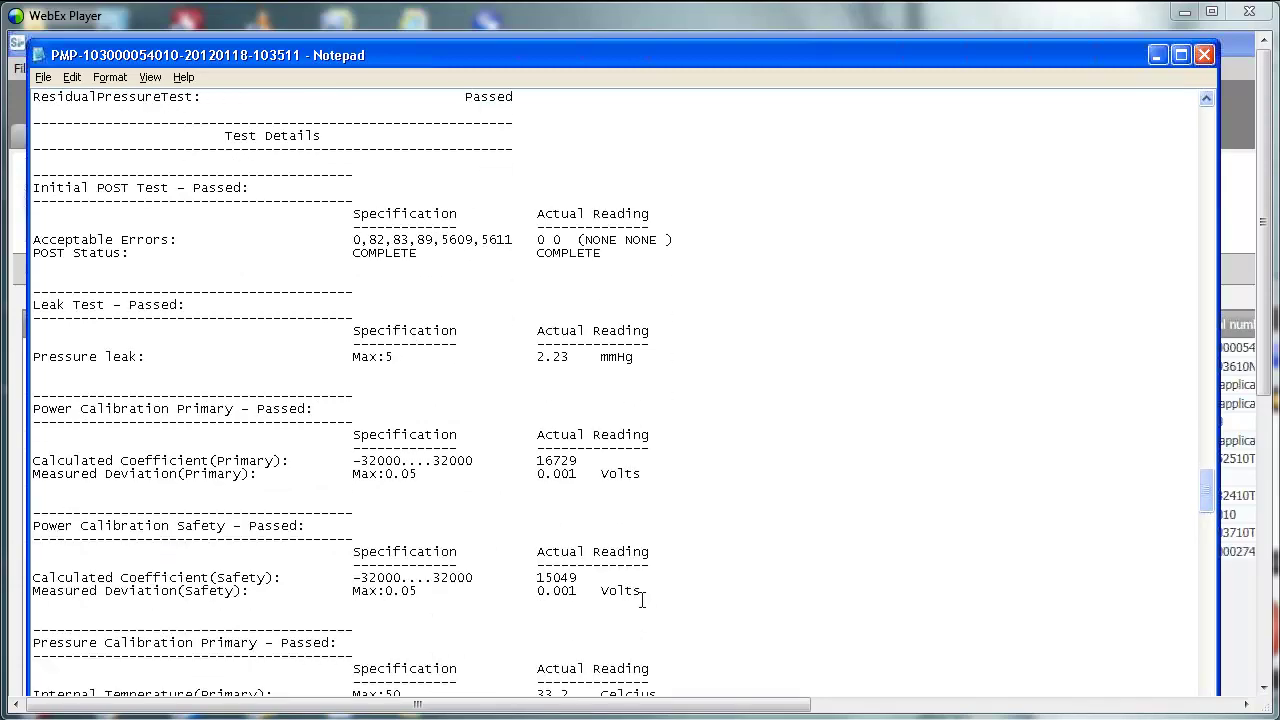
scroll(643, 601, "down", 4)
scroll(644, 600, "down", 6)
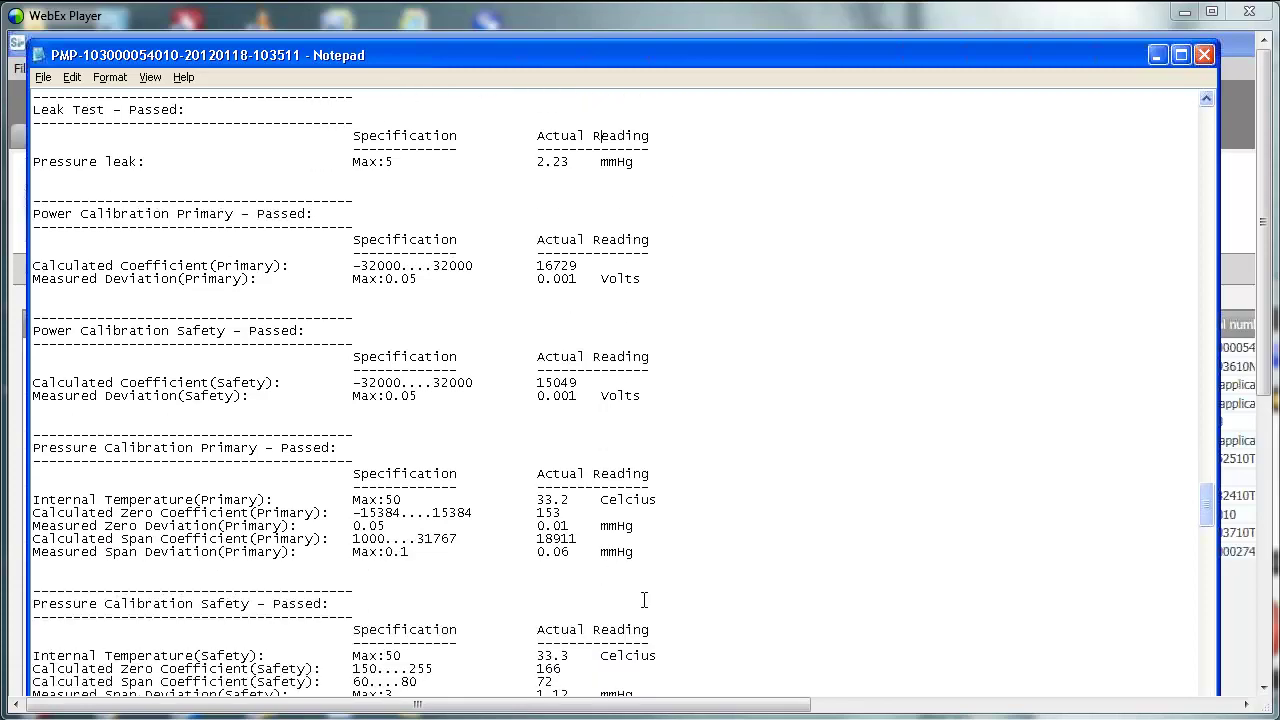
scroll(645, 601, "down", 4)
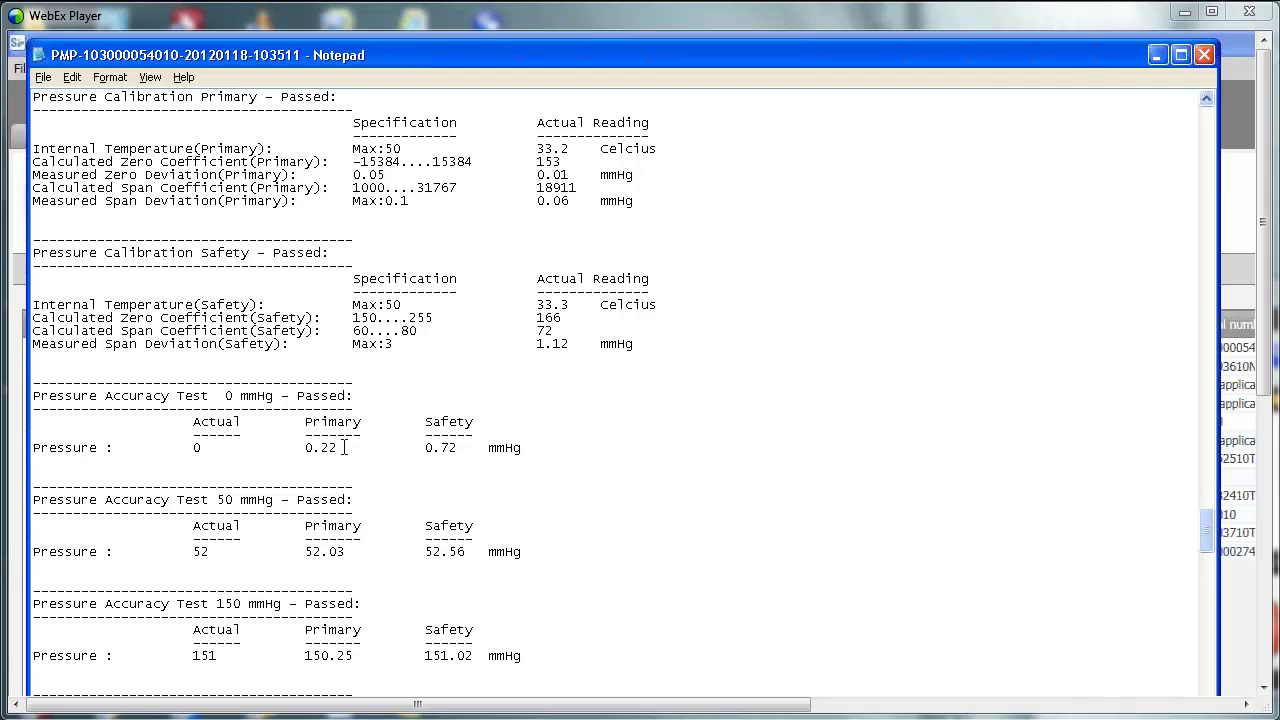
left_click_drag(337, 449, 284, 440)
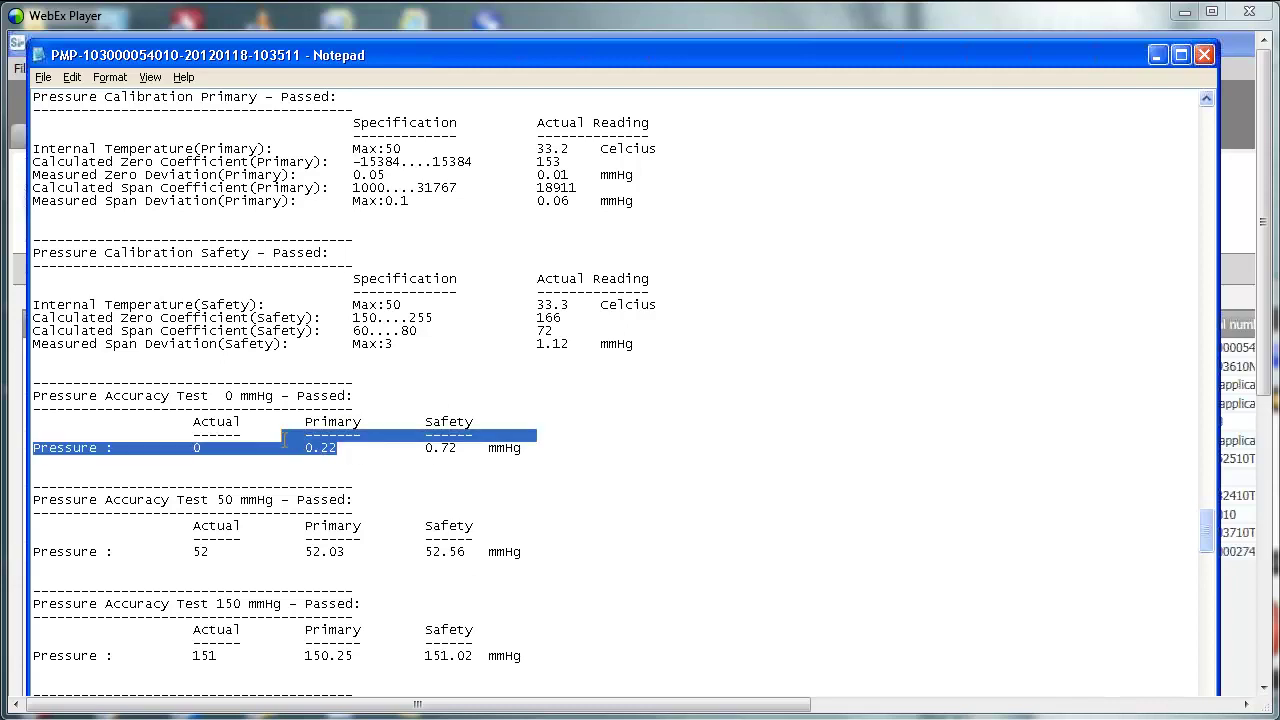
left_click(479, 449)
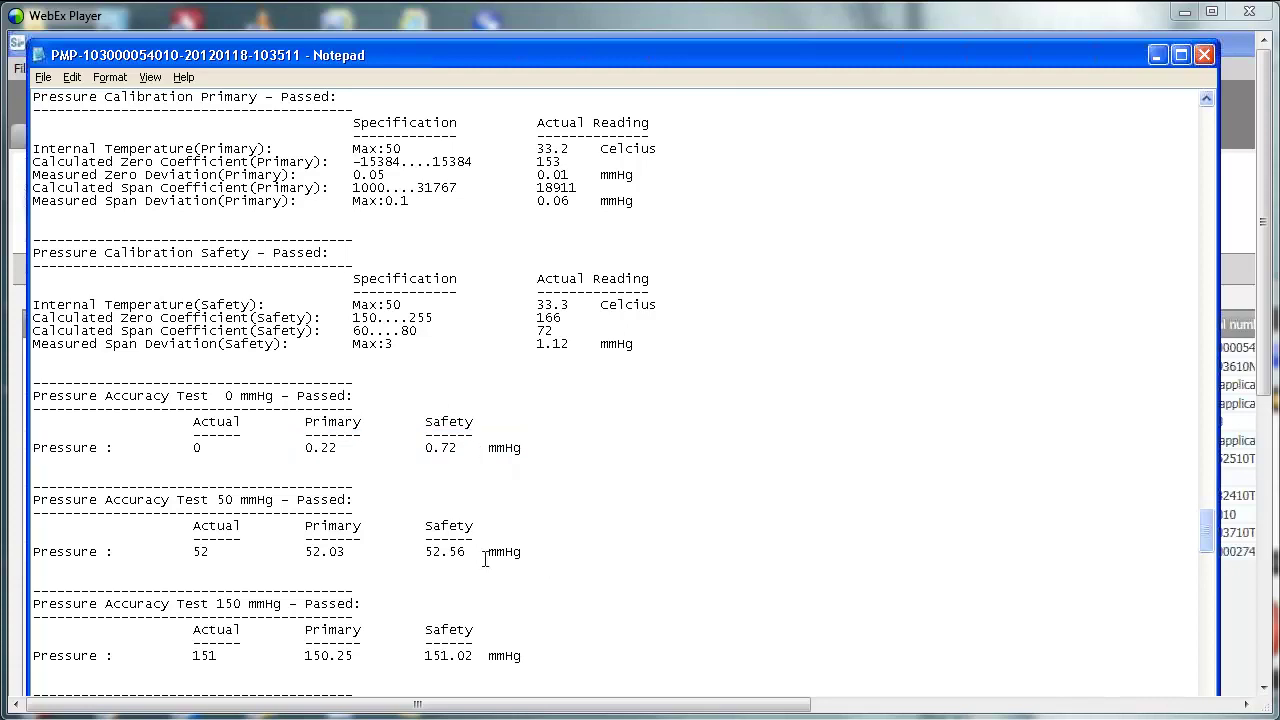
scroll(486, 559, "down", 2)
scroll(484, 559, "down", 1)
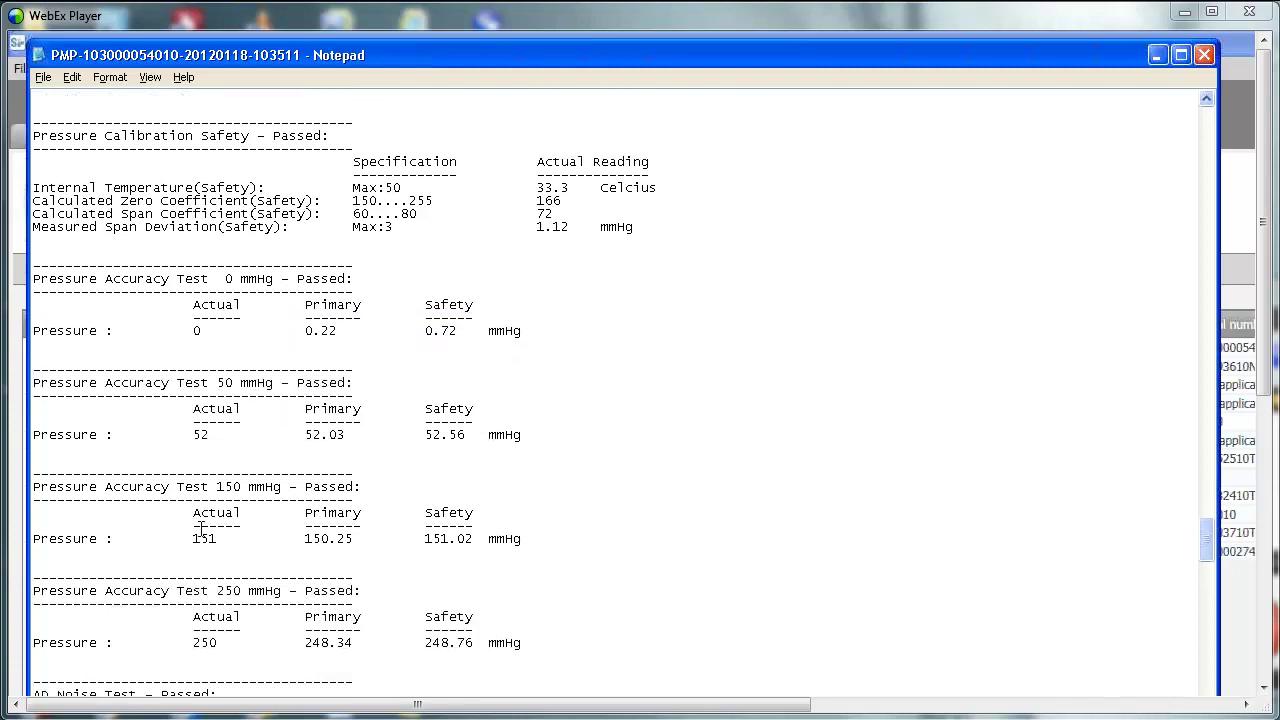
left_click_drag(201, 525, 481, 540)
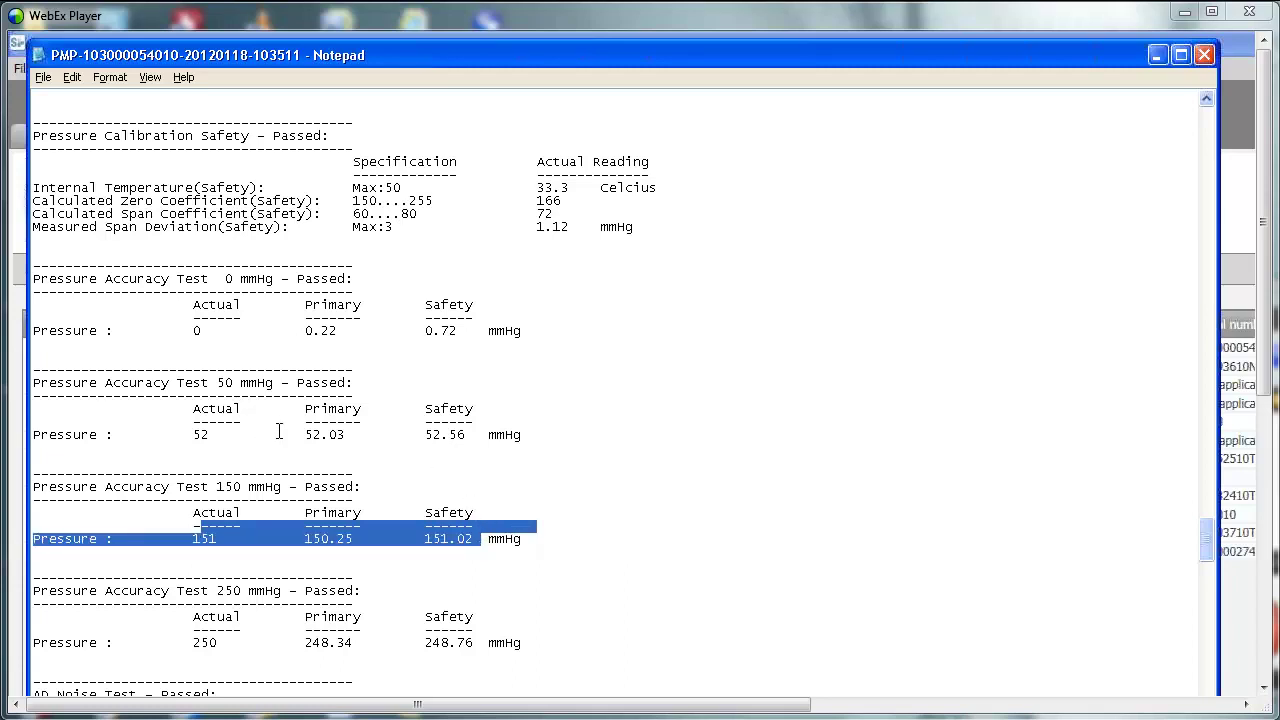
left_click(428, 438)
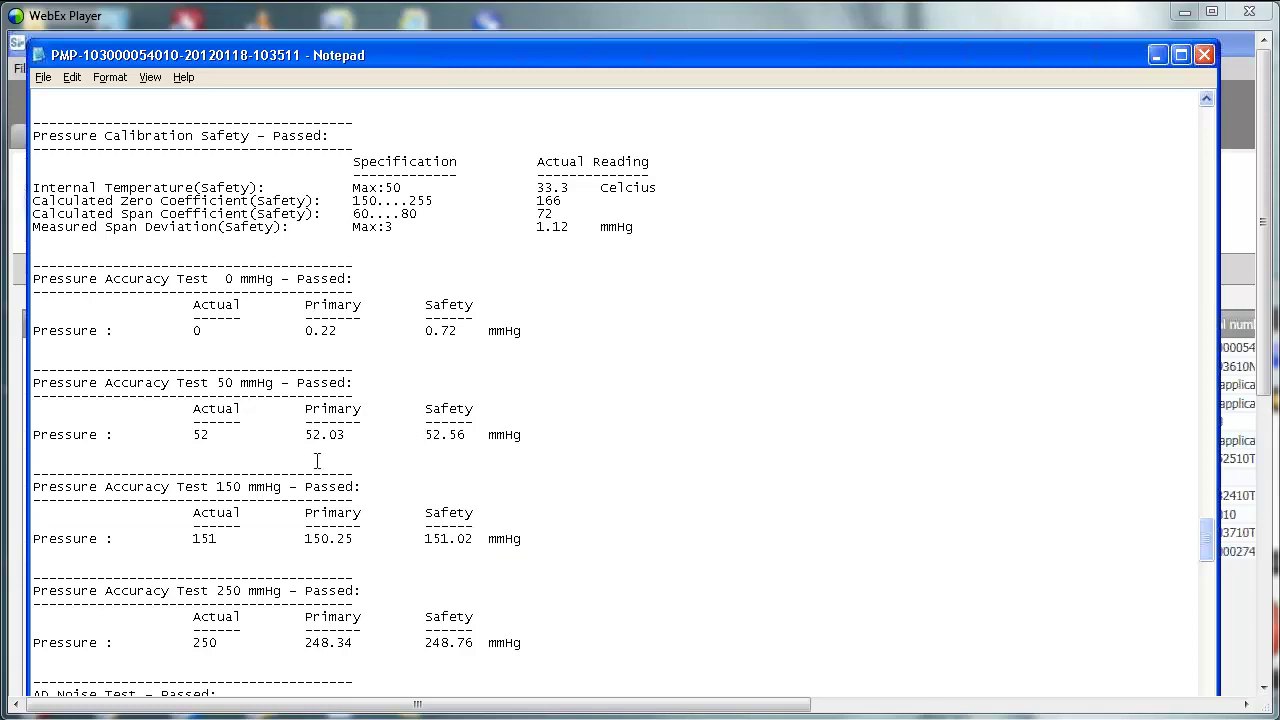
left_click_drag(209, 436, 195, 434)
scroll(744, 604, "down", 1)
scroll(744, 604, "down", 11)
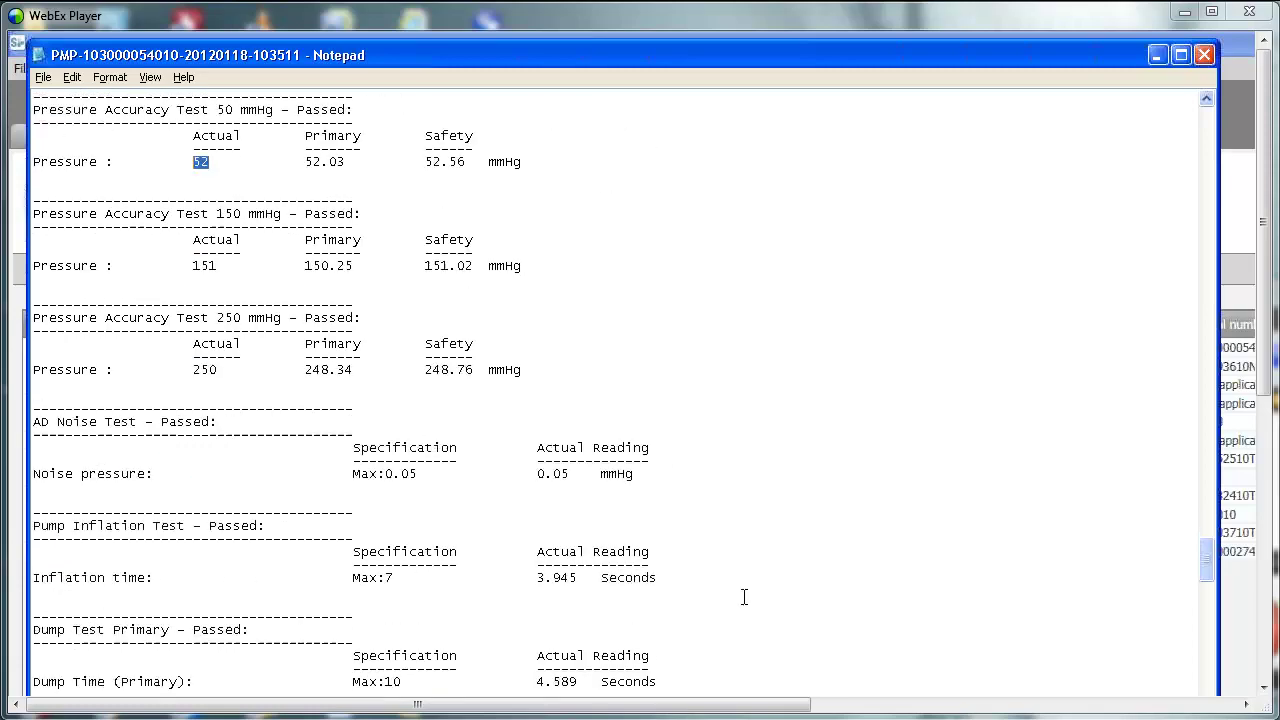
scroll(744, 597, "down", 7)
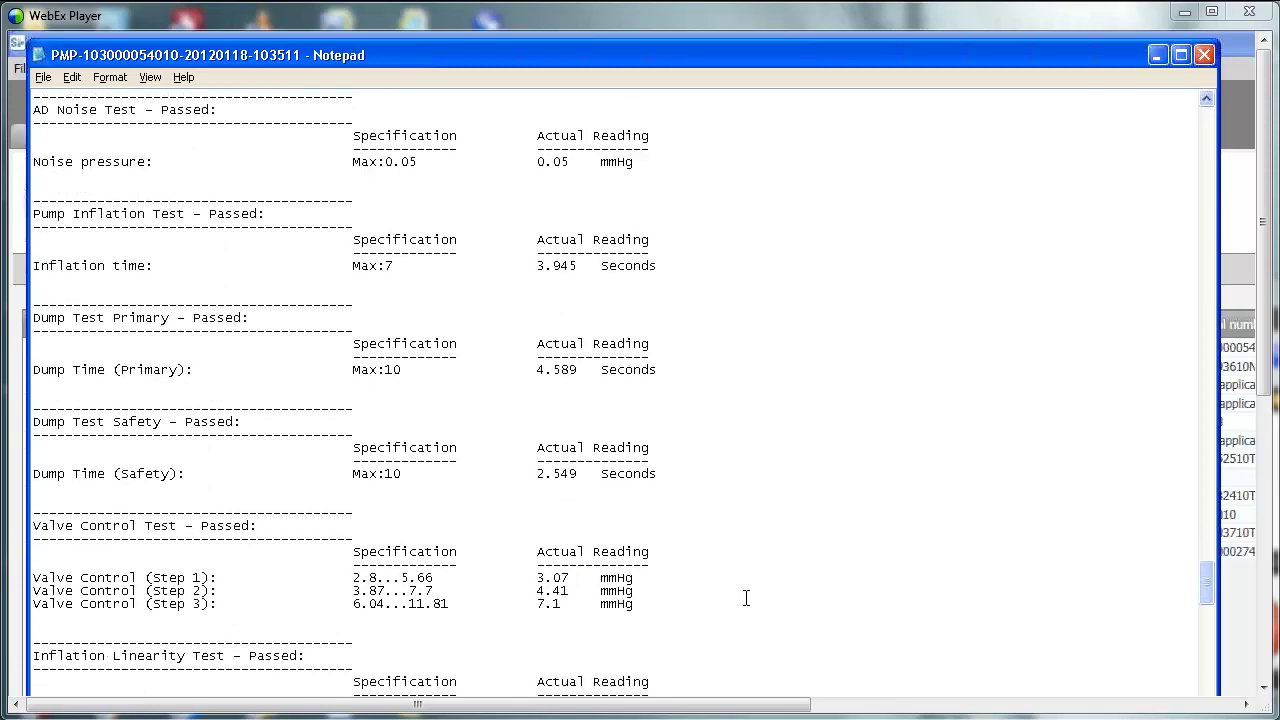
scroll(746, 597, "down", 6)
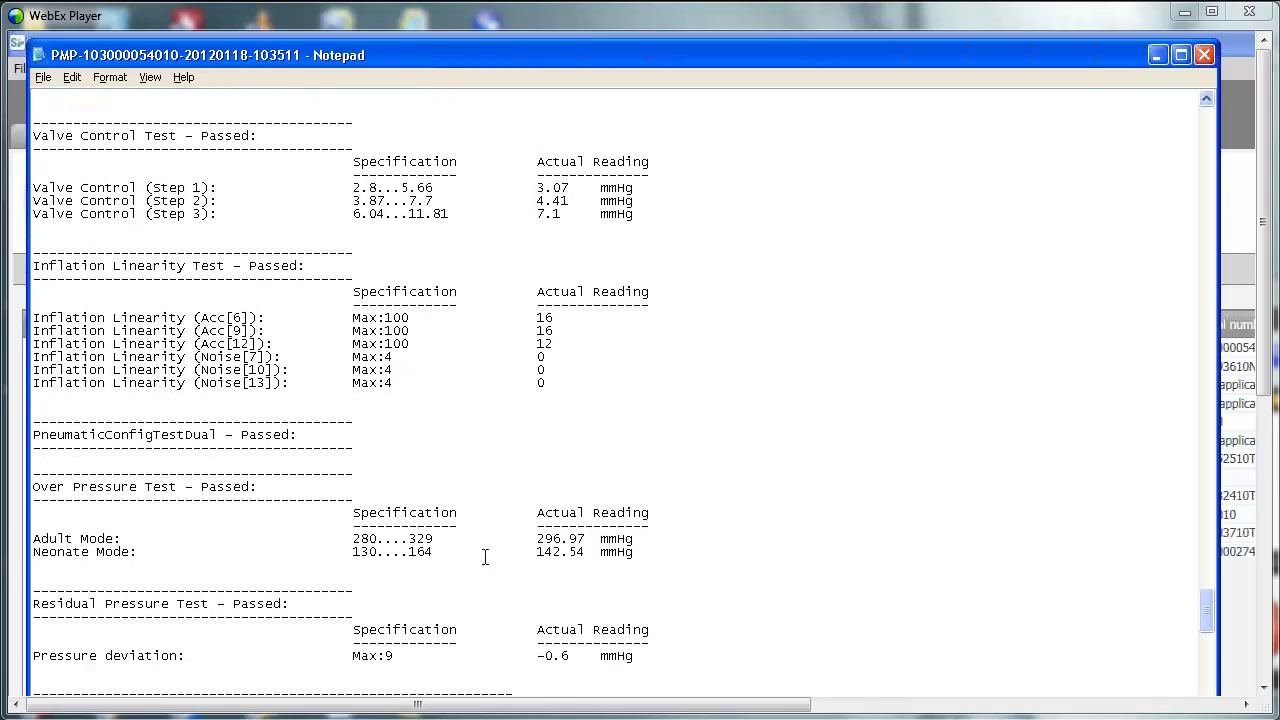
left_click_drag(347, 538, 664, 552)
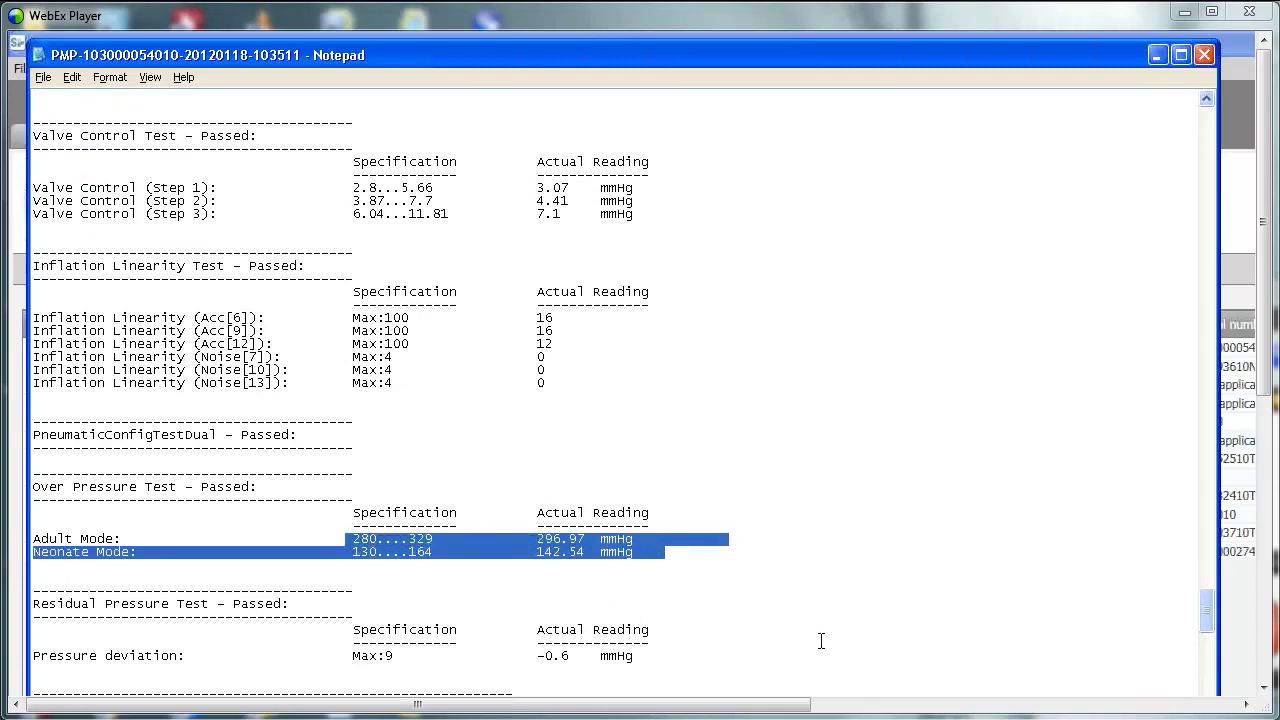
scroll(677, 636, "down", 2)
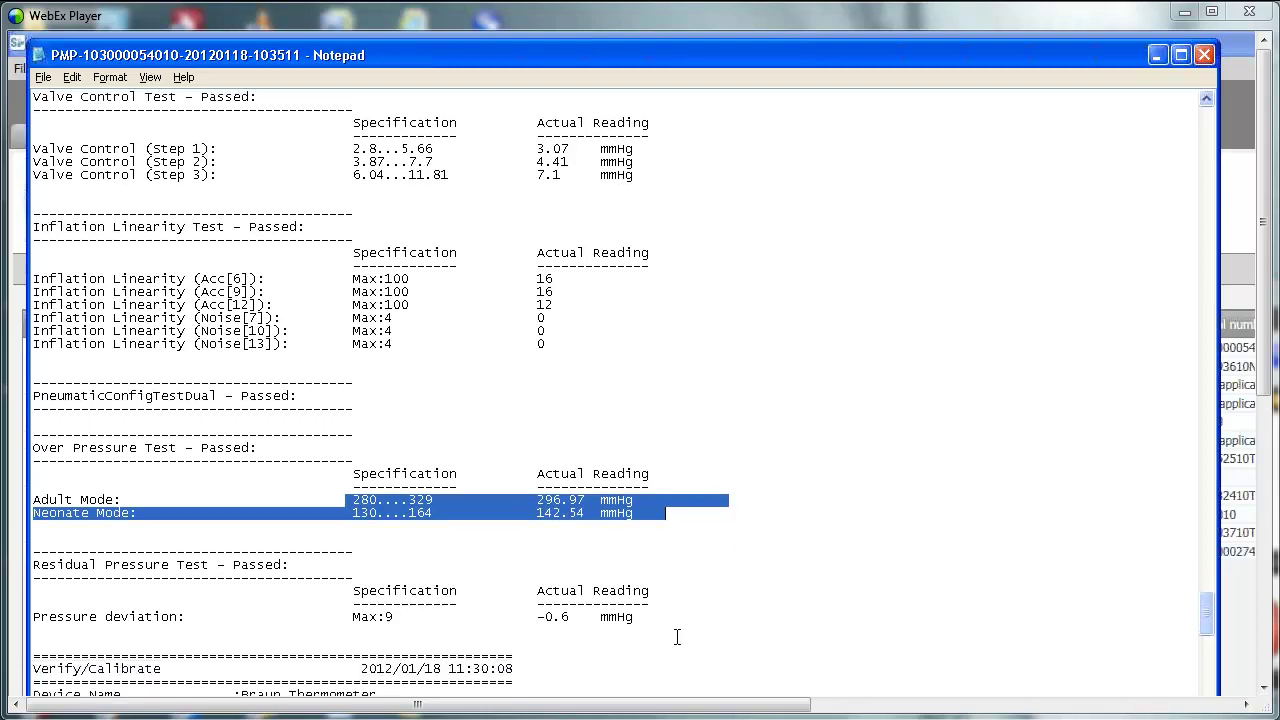
Step: Scroll to the end of the log and highlight the Service Record End and Signature lines
scroll(677, 647, "down", 7)
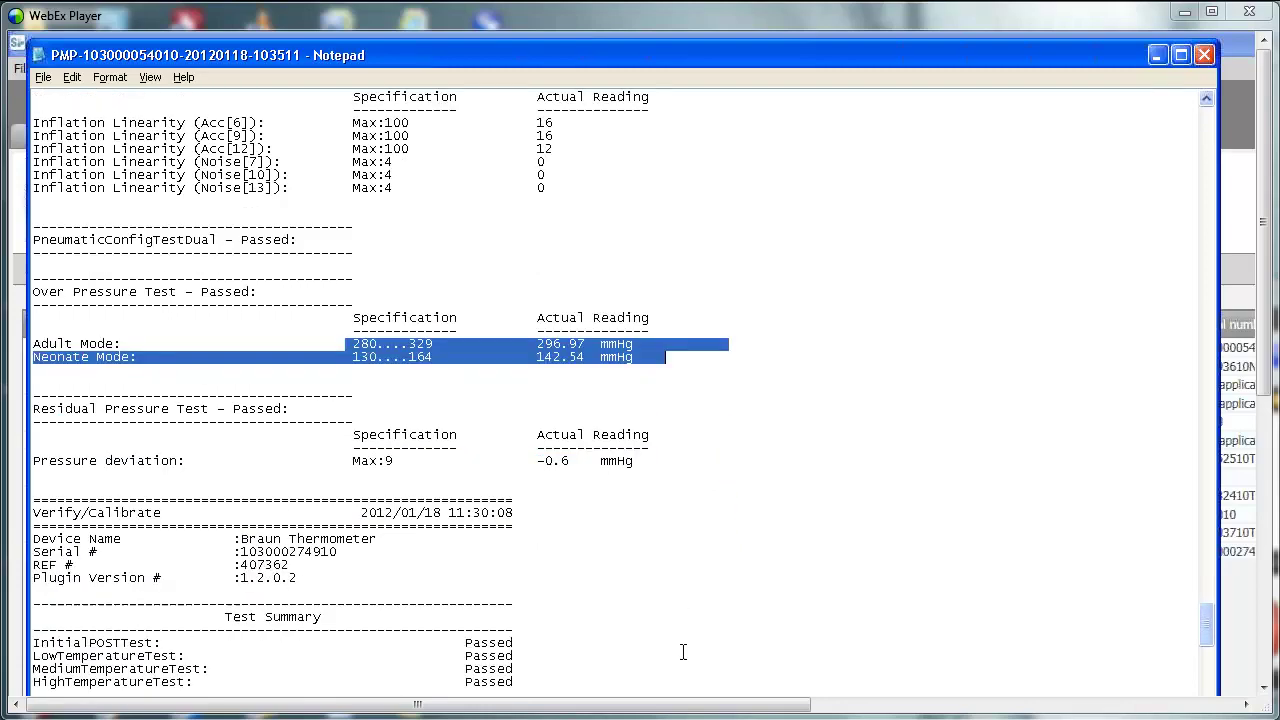
scroll(705, 606, "down", 4)
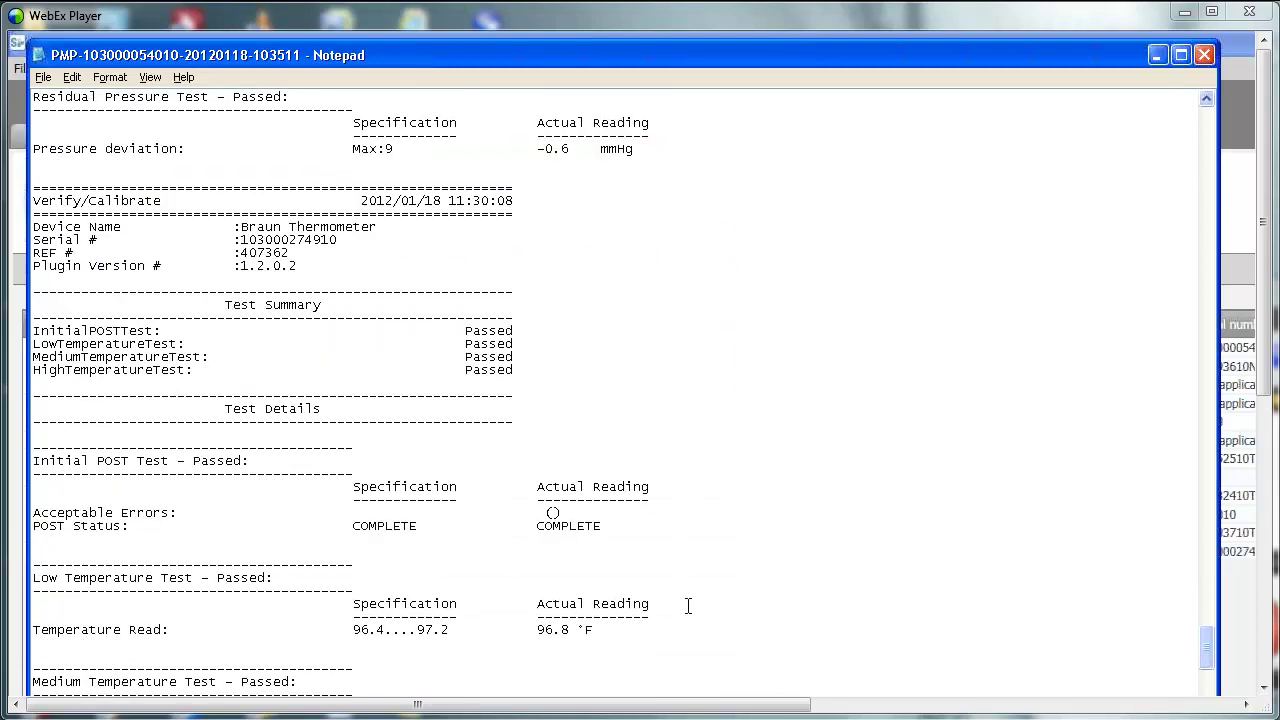
scroll(696, 630, "down", 6)
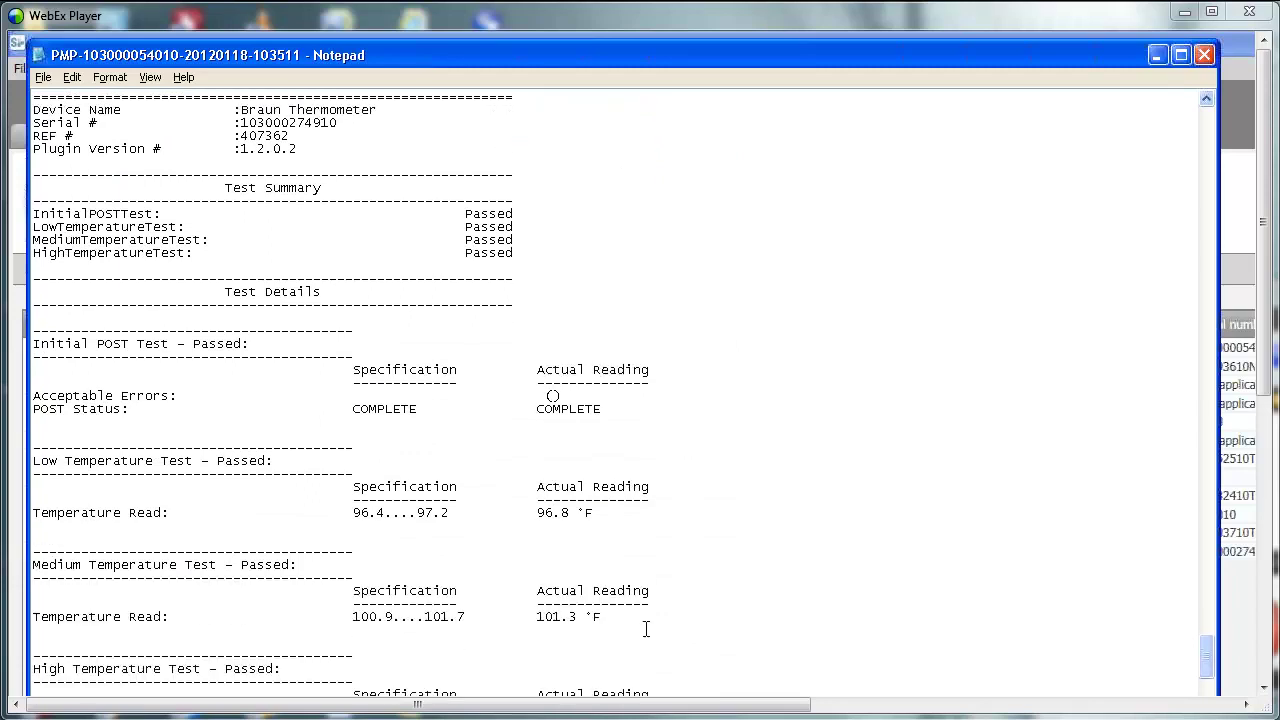
scroll(635, 636, "down", 2)
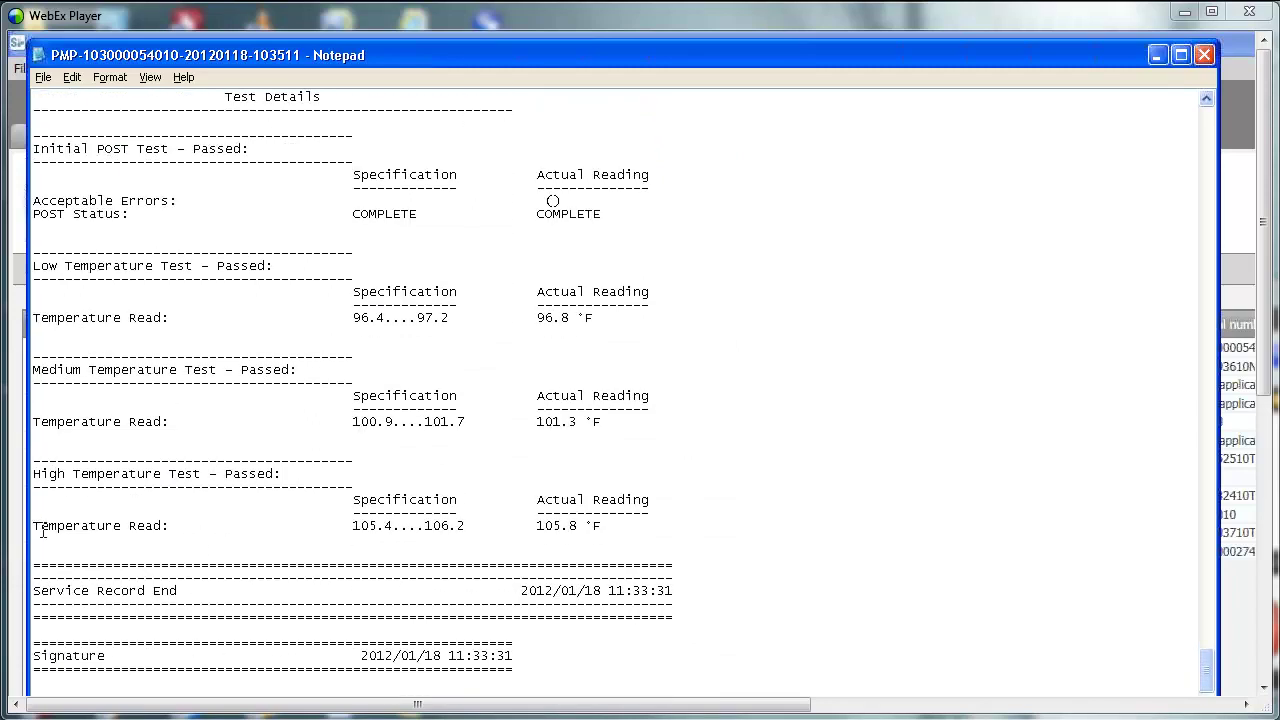
left_click_drag(100, 551, 711, 608)
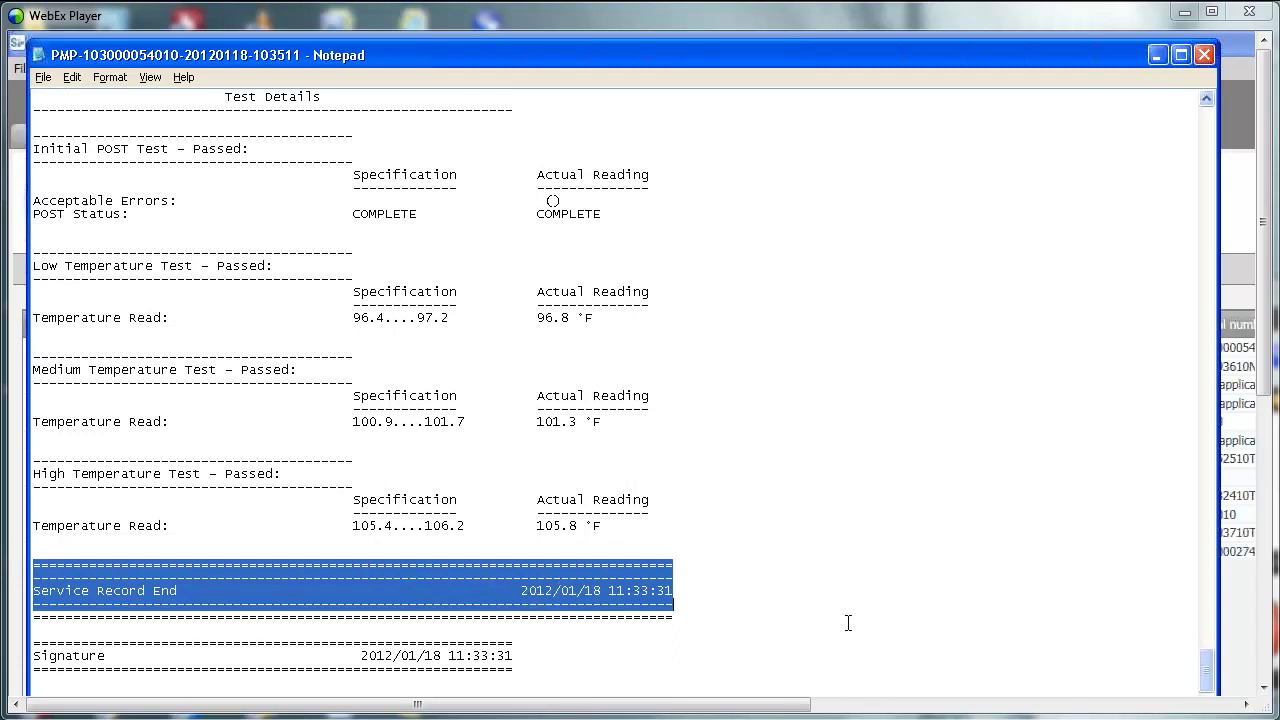
mouse_move(208, 655)
left_mouse_down()
mouse_move(534, 652)
mouse_move(630, 688)
left_mouse_up()
Step: Highlight the final Welch Allyn sign-off and close the Notepad log
scroll(630, 688, "down", 1)
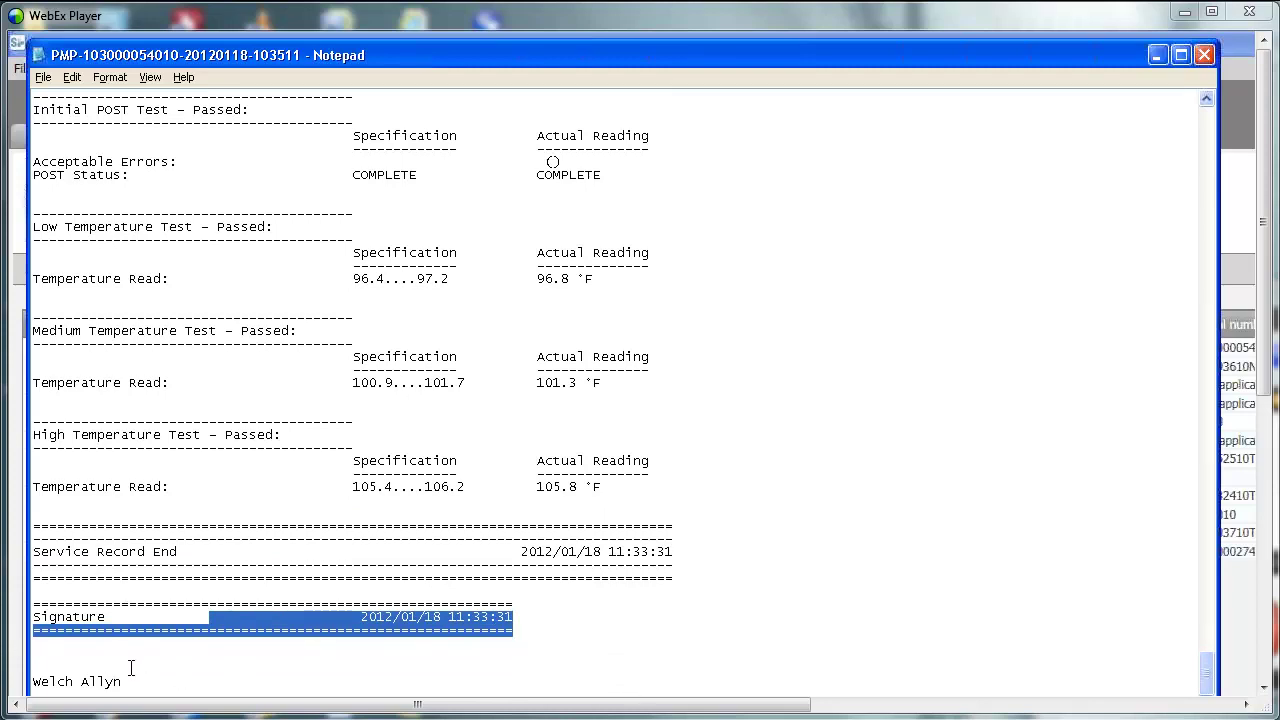
left_click_drag(42, 684, 140, 683)
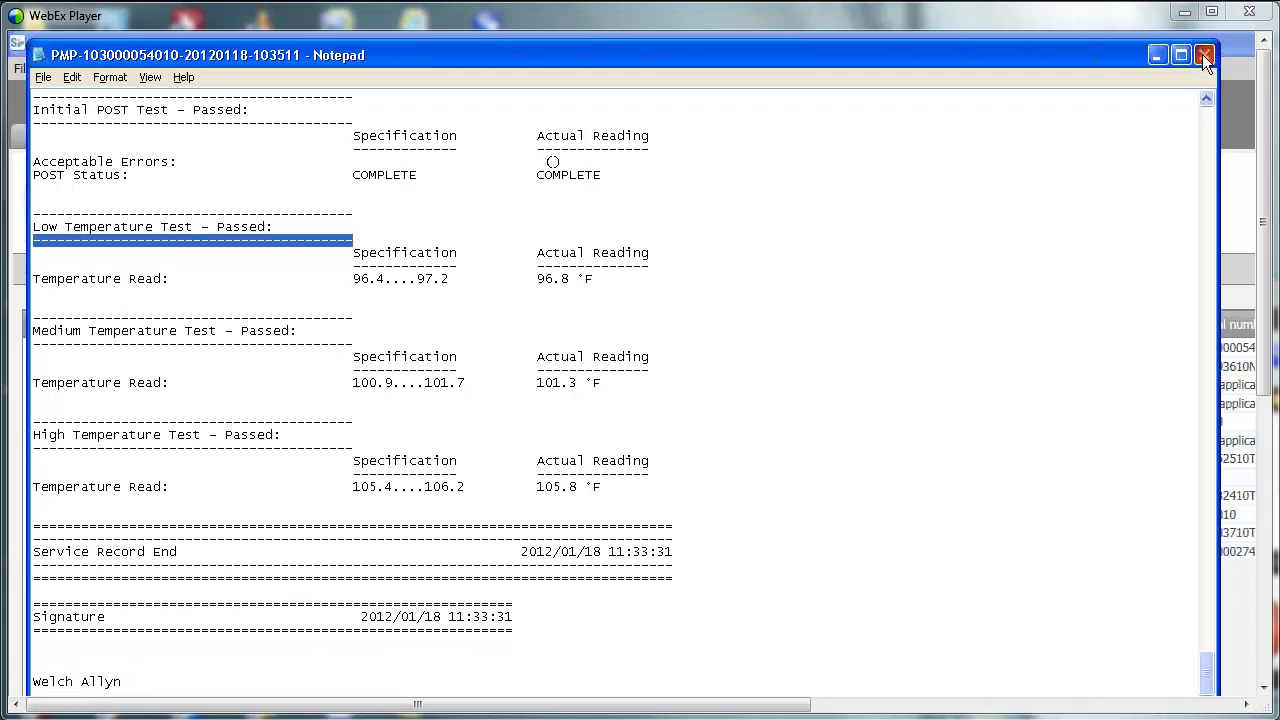
left_click(1203, 54)
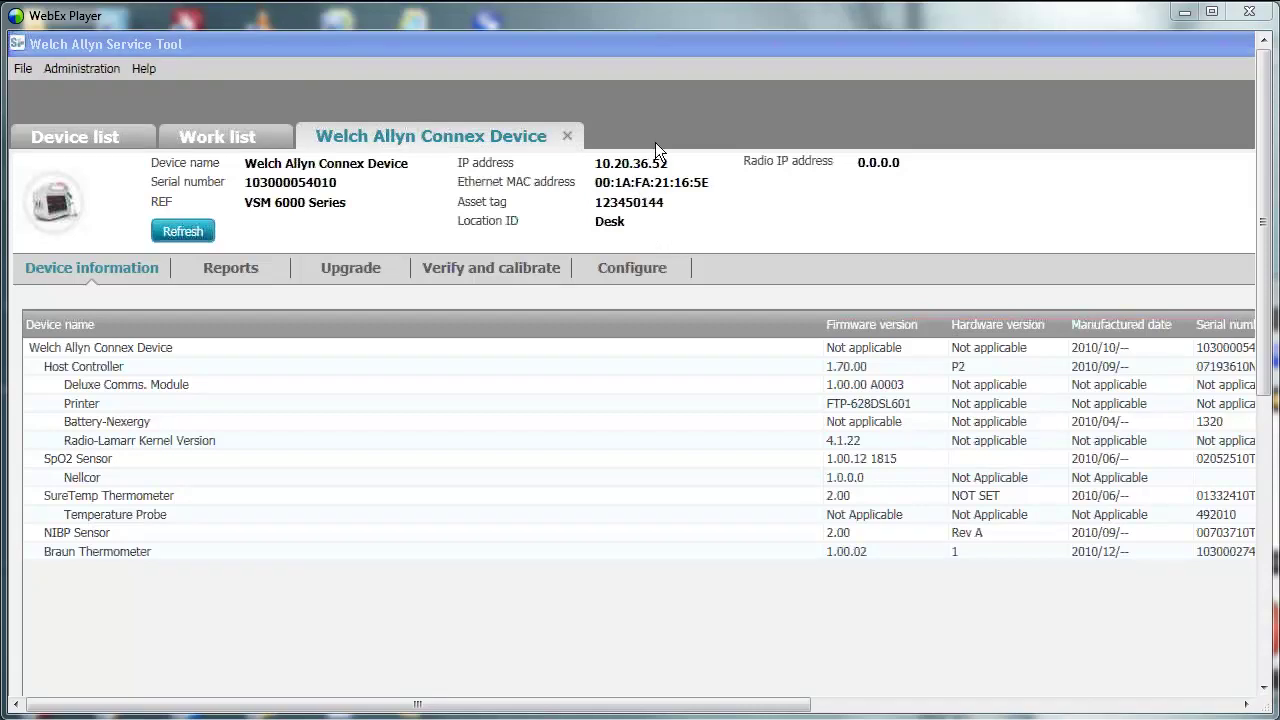
Step: Close the Welch Allyn Connex Device tab and open the Administration menu
left_click(567, 135)
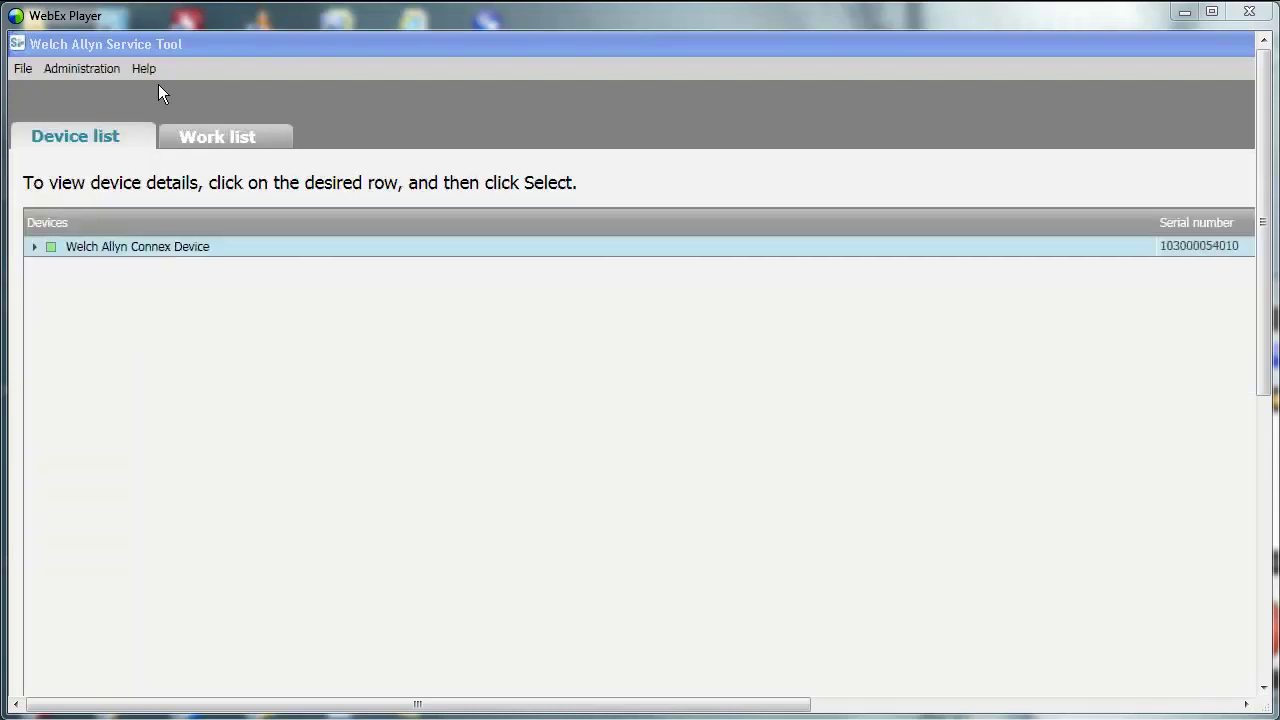
left_click(107, 72)
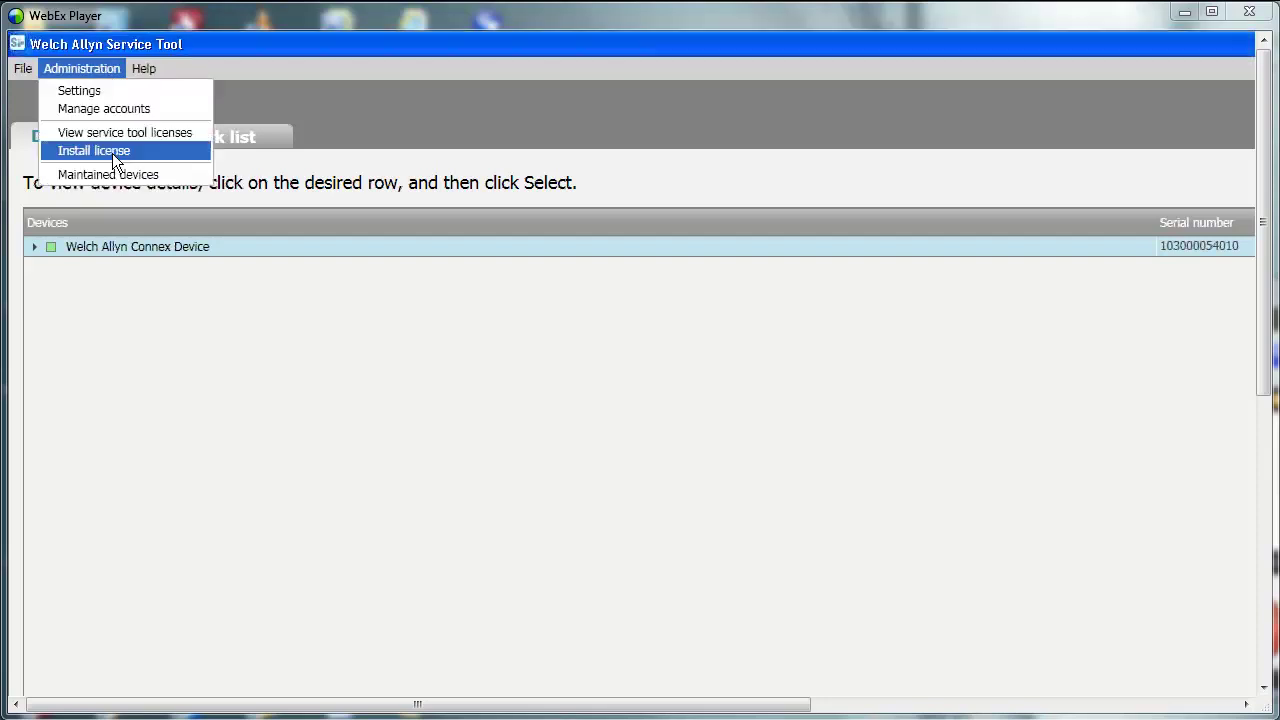
Step: Start Install license, choose Medical device license, and select the Connex device
left_click(112, 152)
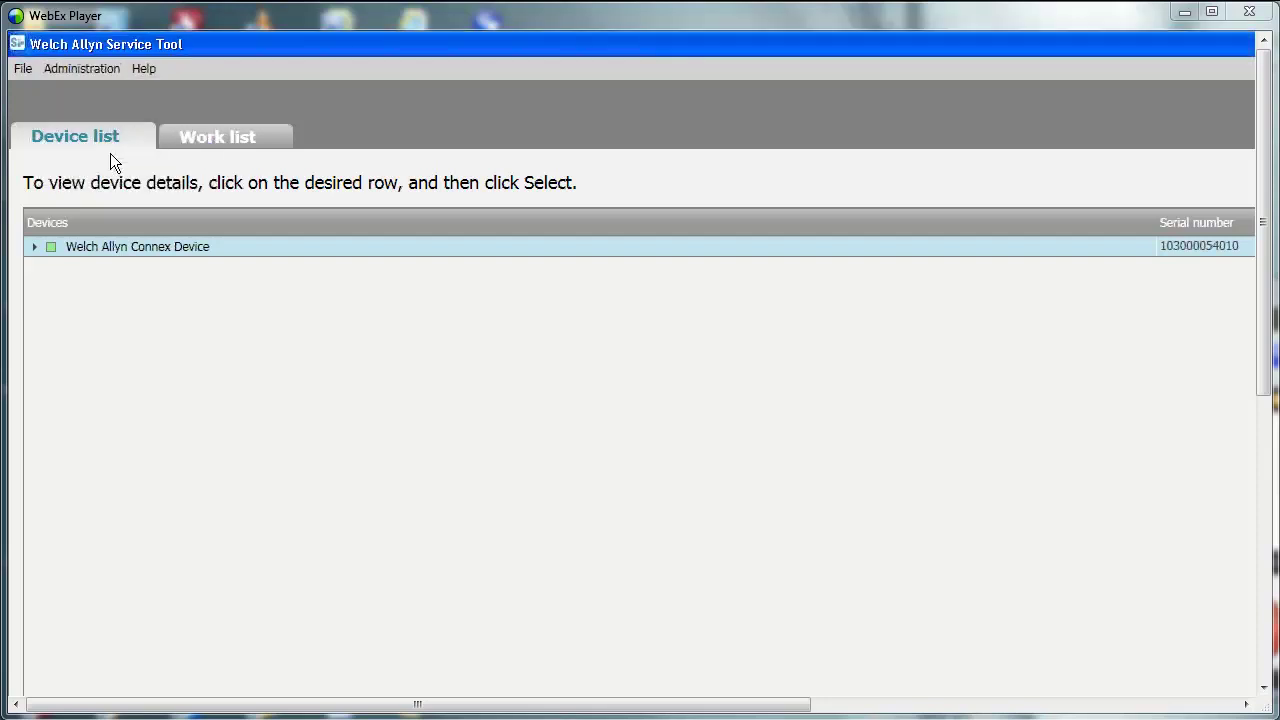
left_click(663, 423)
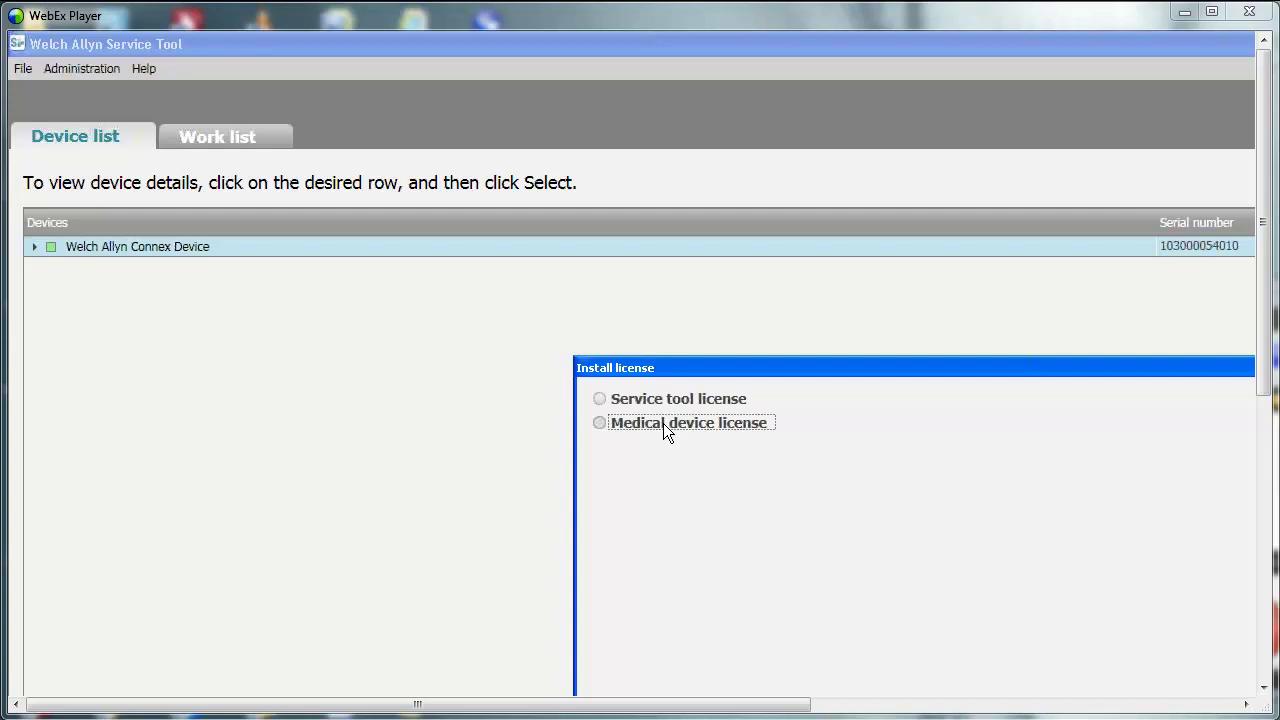
left_click(677, 511)
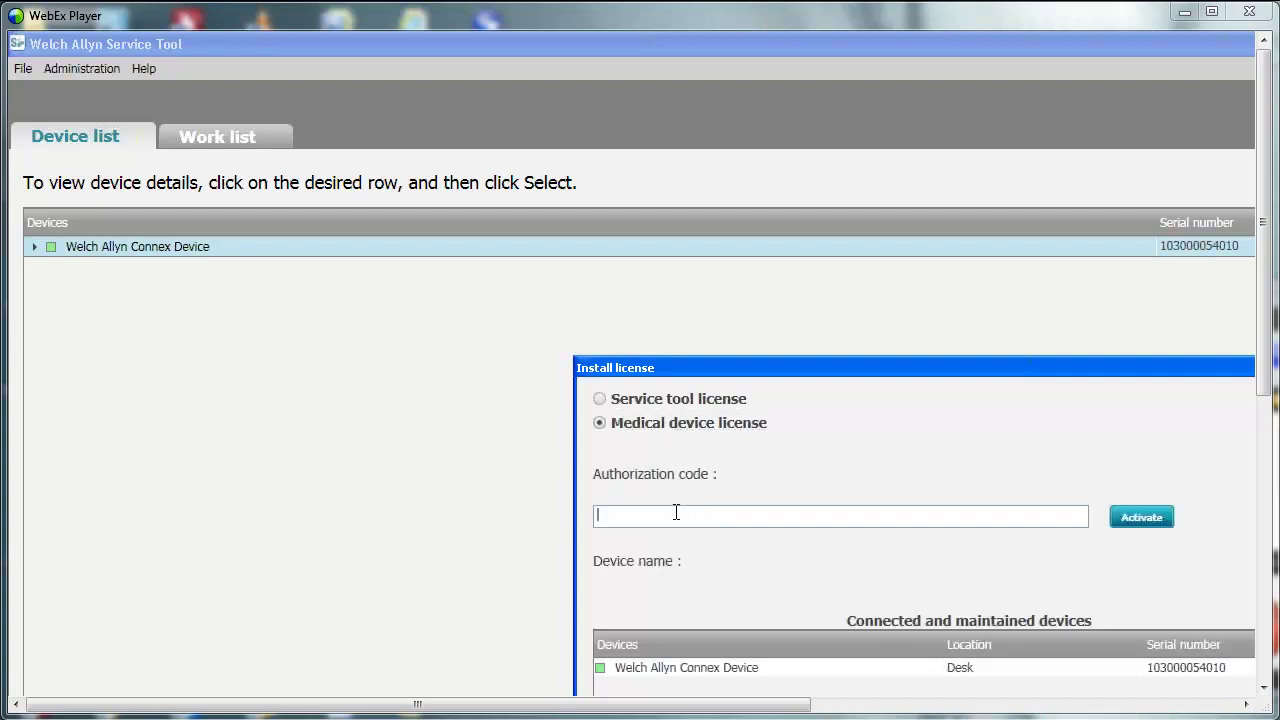
left_click(709, 668)
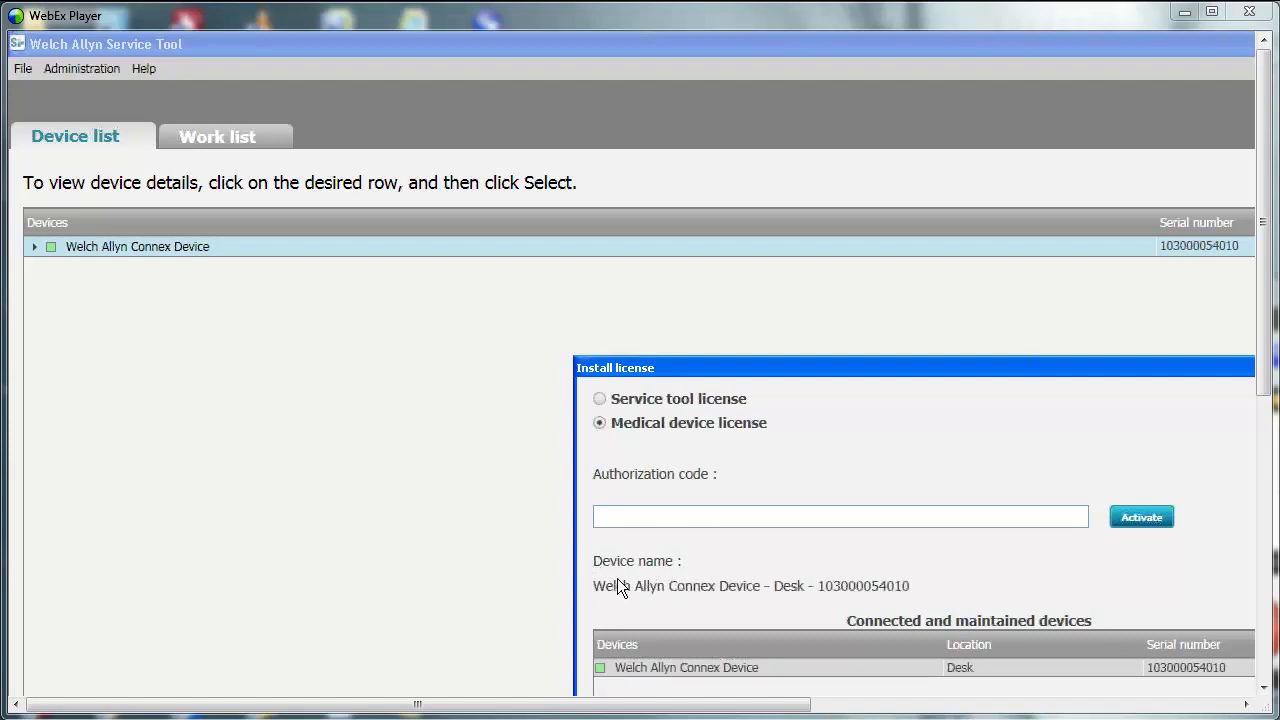
Step: Paste the authorization code, activate the license, and dismiss the completion message
left_click(842, 520)
left_click(1140, 517)
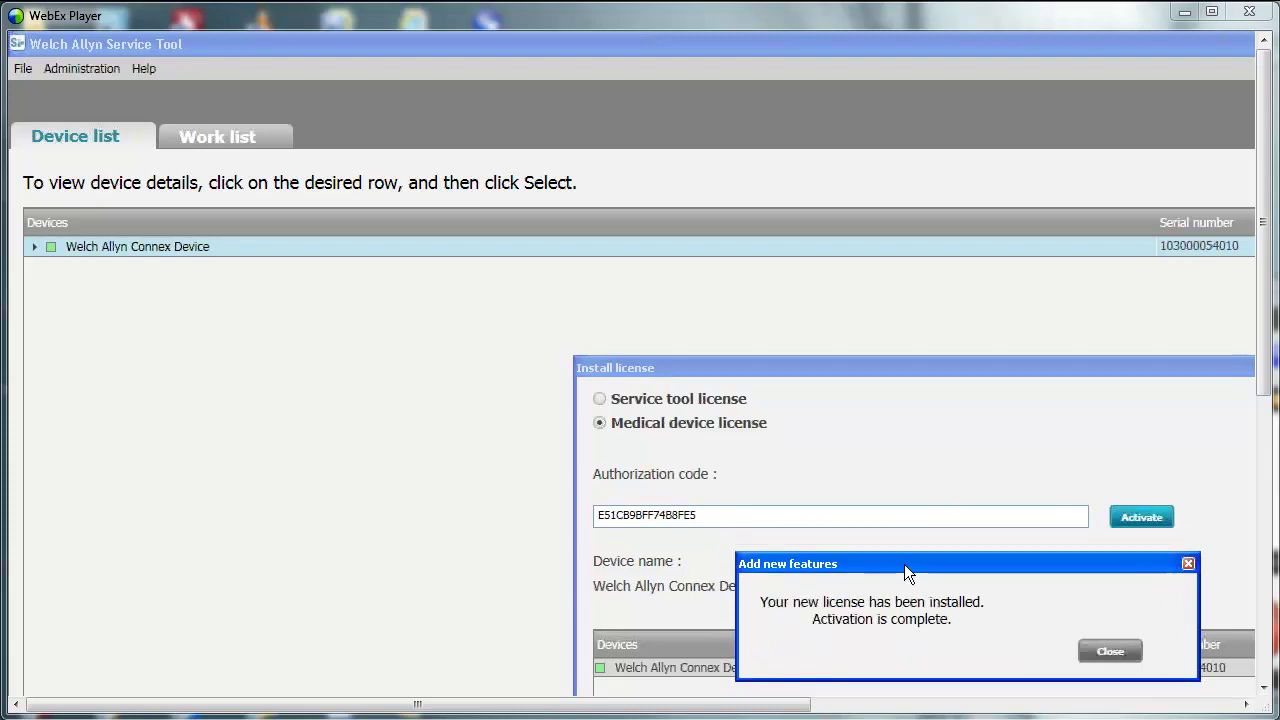
left_click(1090, 652)
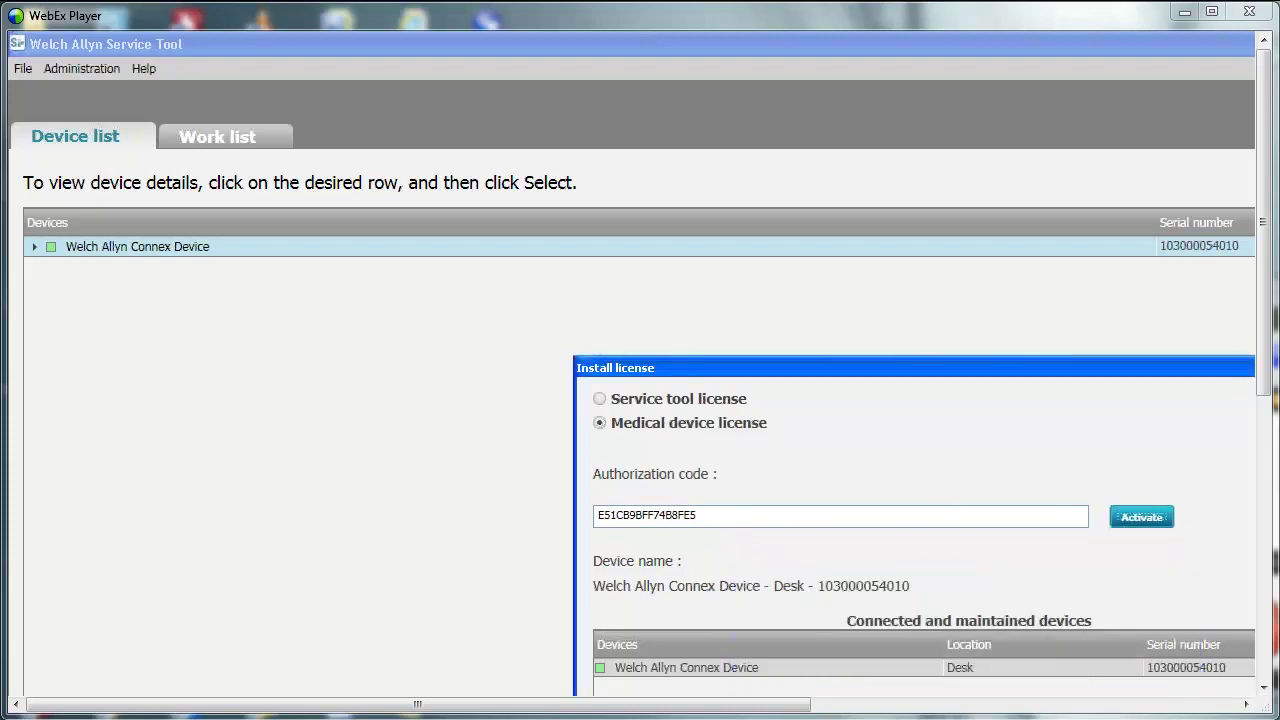